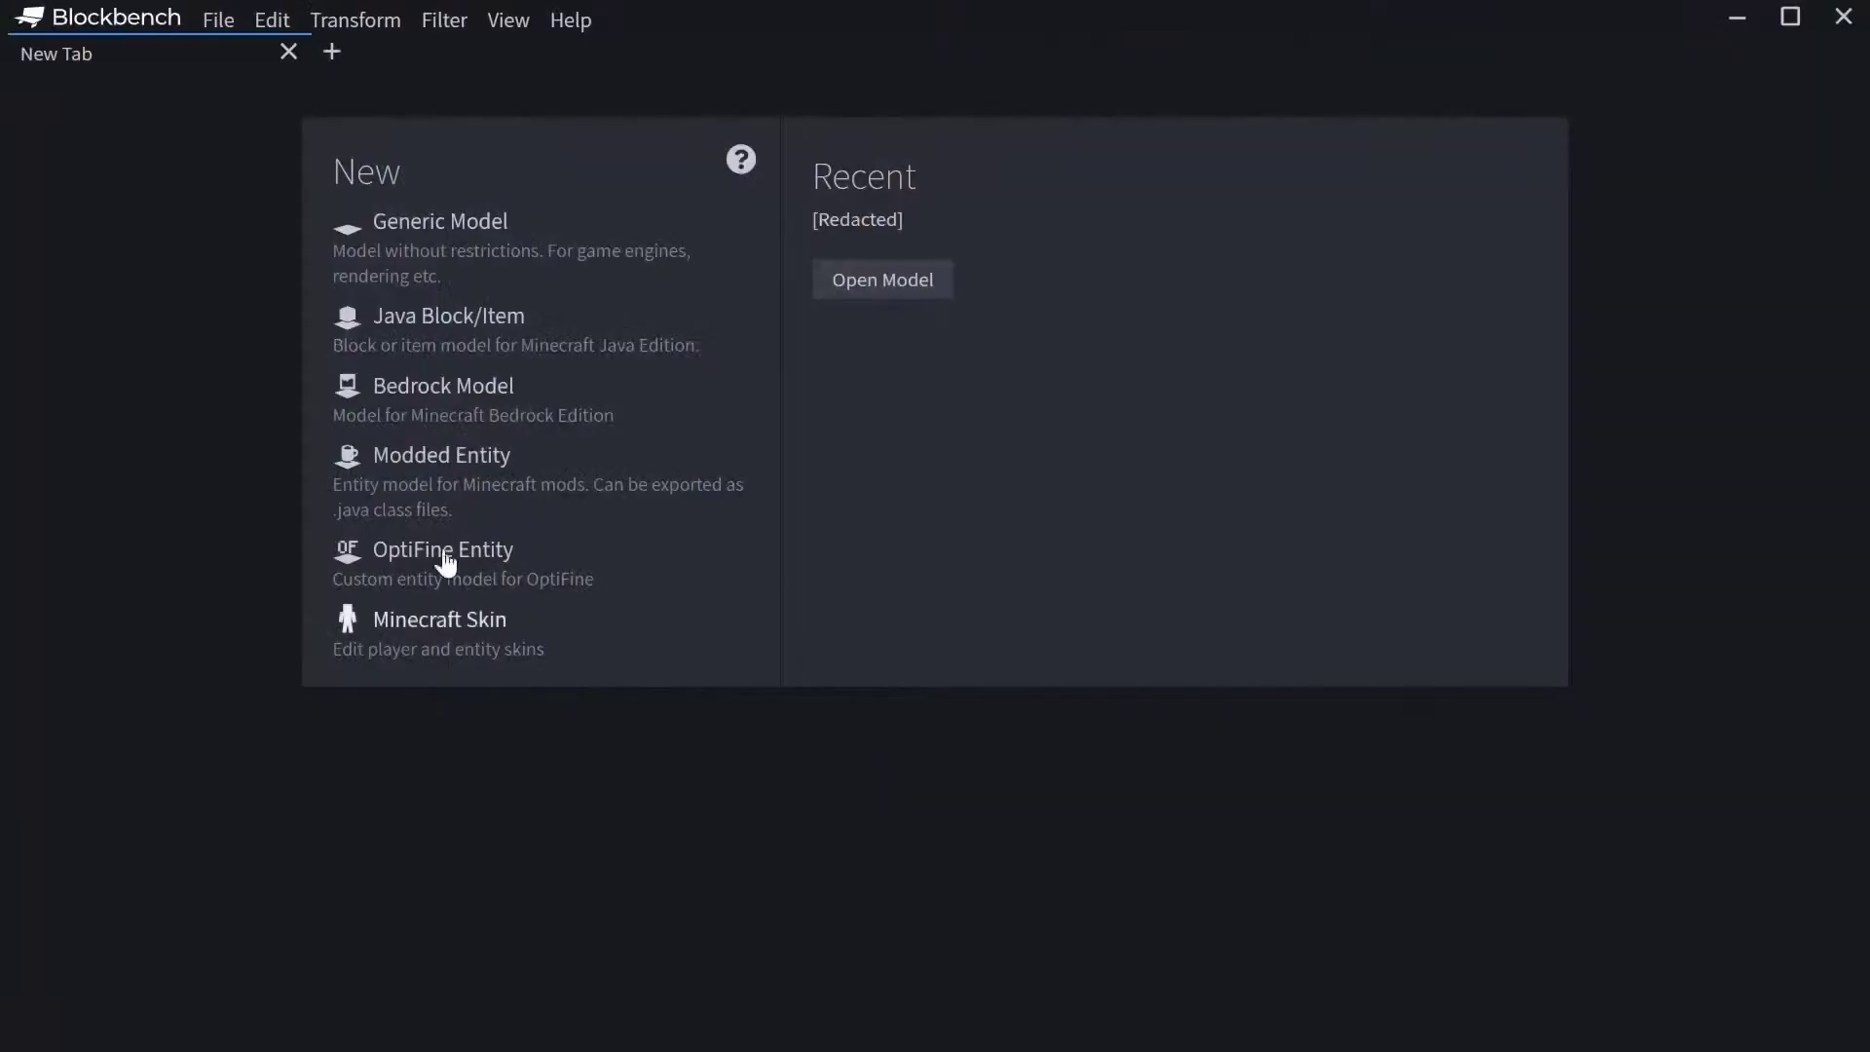
Step: Open the plugin manager and show the plugins available to install
left_click(226, 23)
left_click(277, 363)
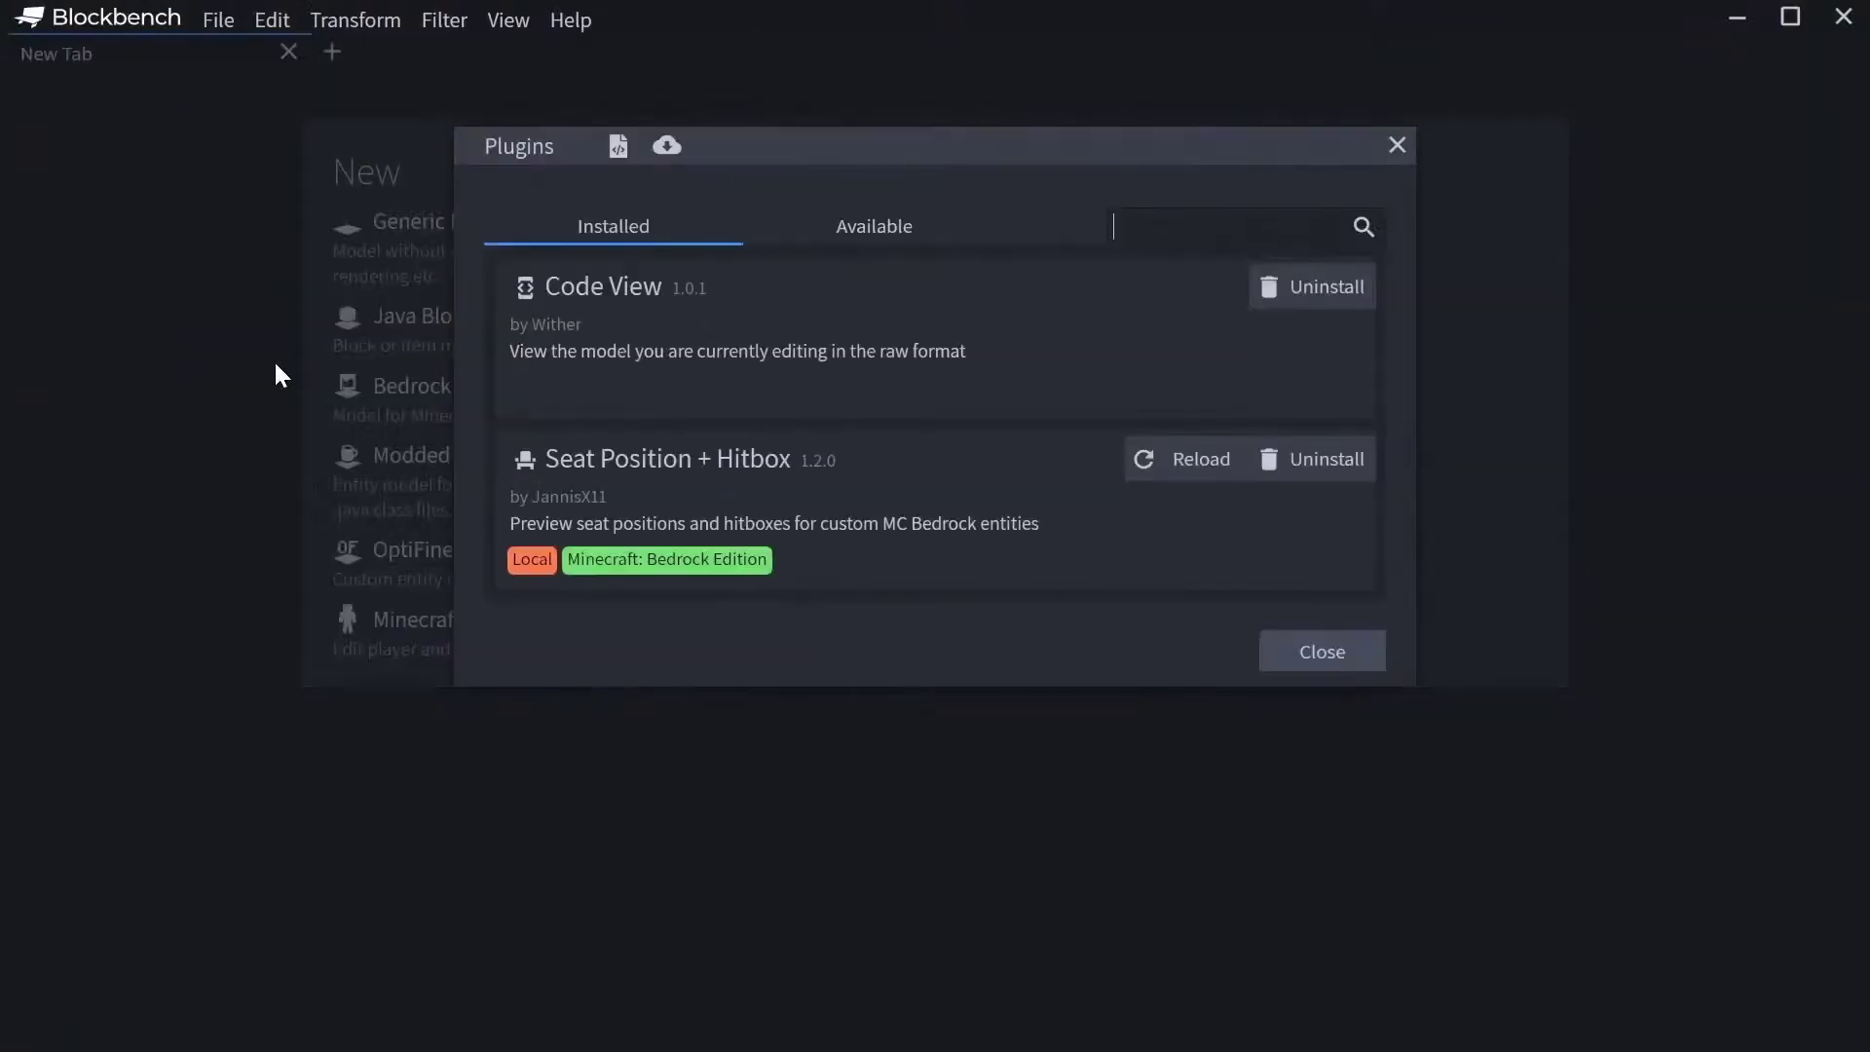
left_click(870, 226)
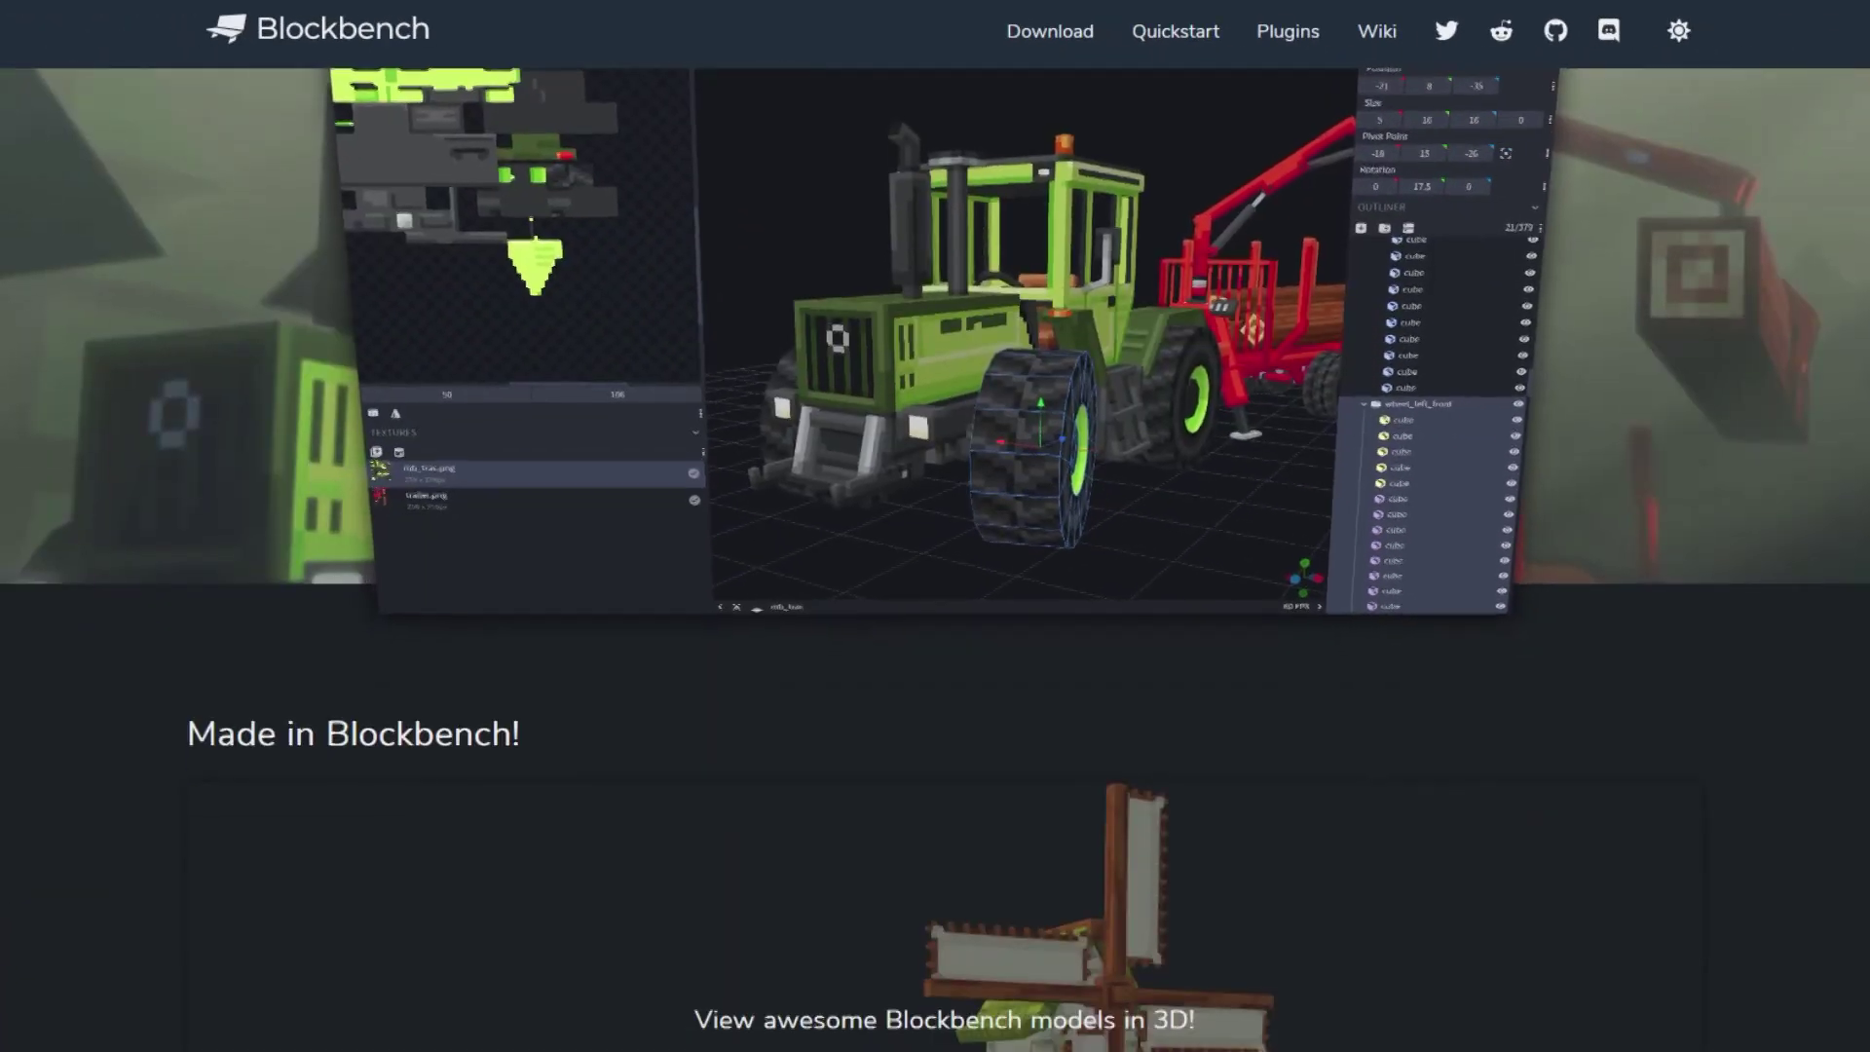
scroll(935, 525, "down", 4)
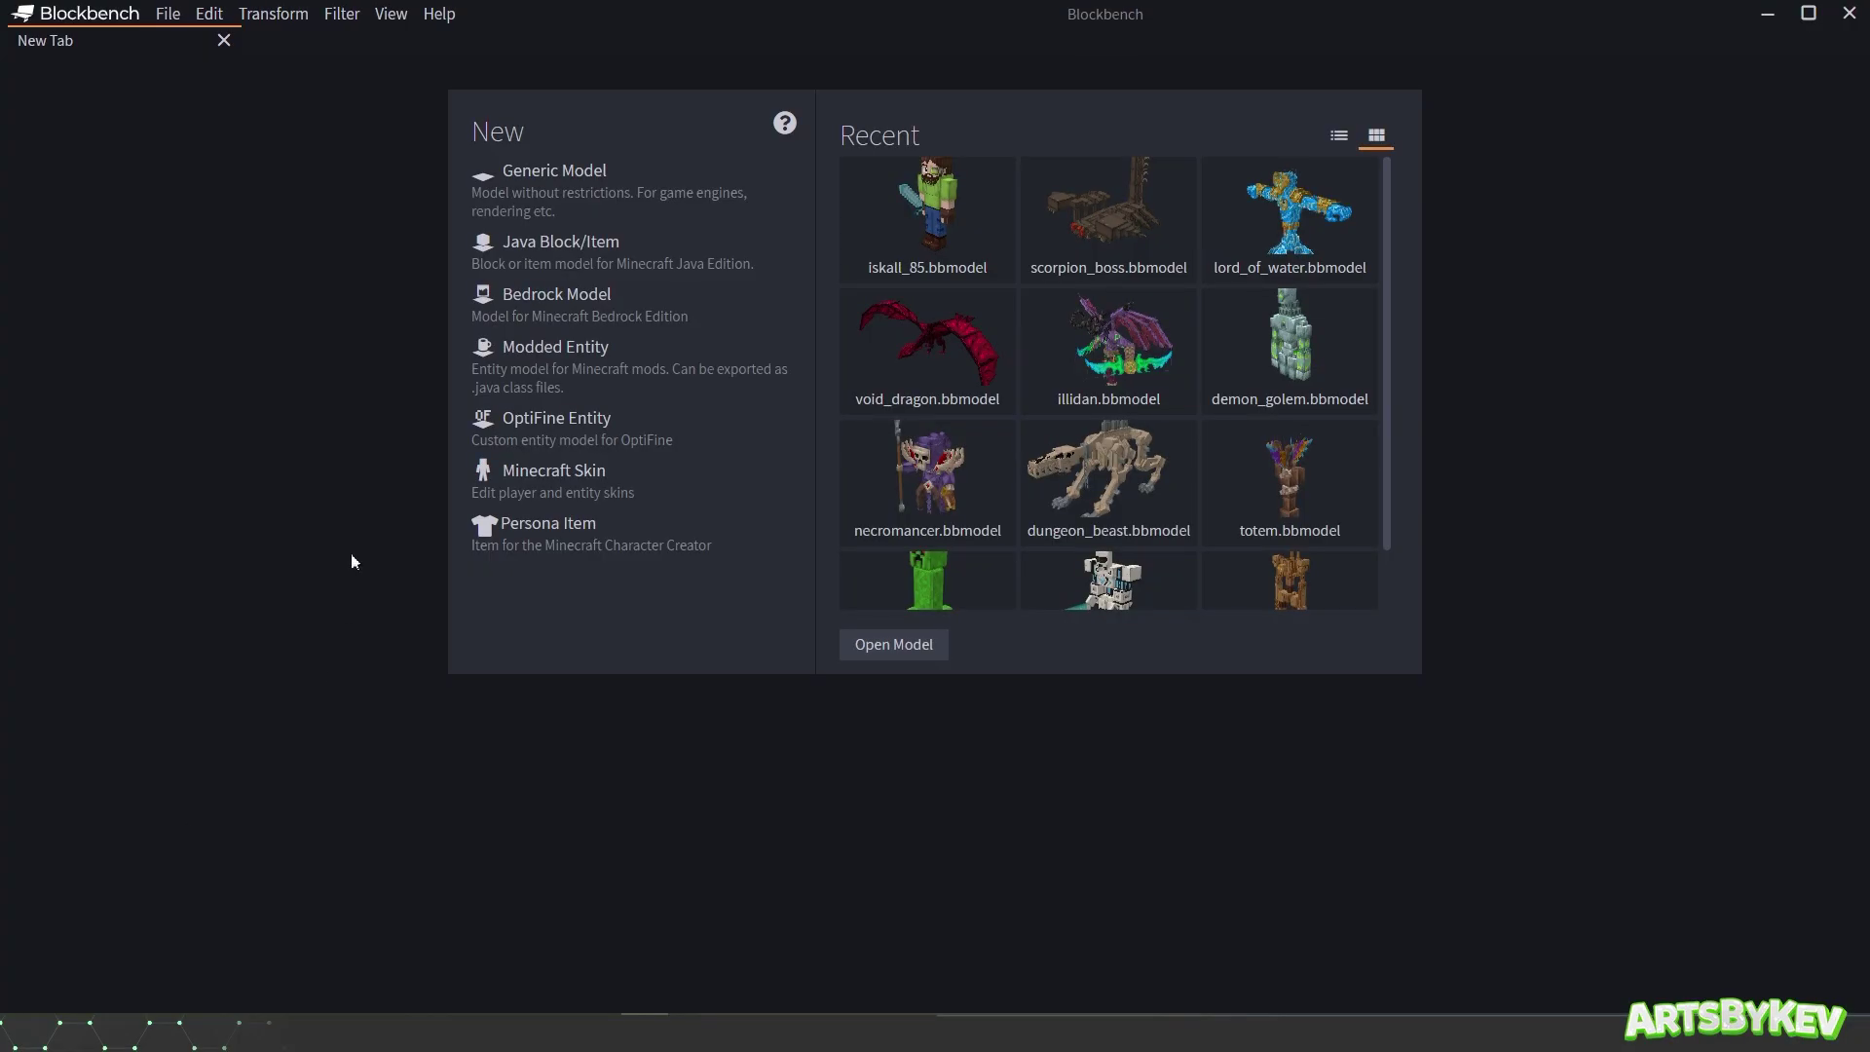
Step: Install the Minecraft Entity Wizard from the available plugins, check the installed plugins, and close the plugin manager
left_click(166, 13)
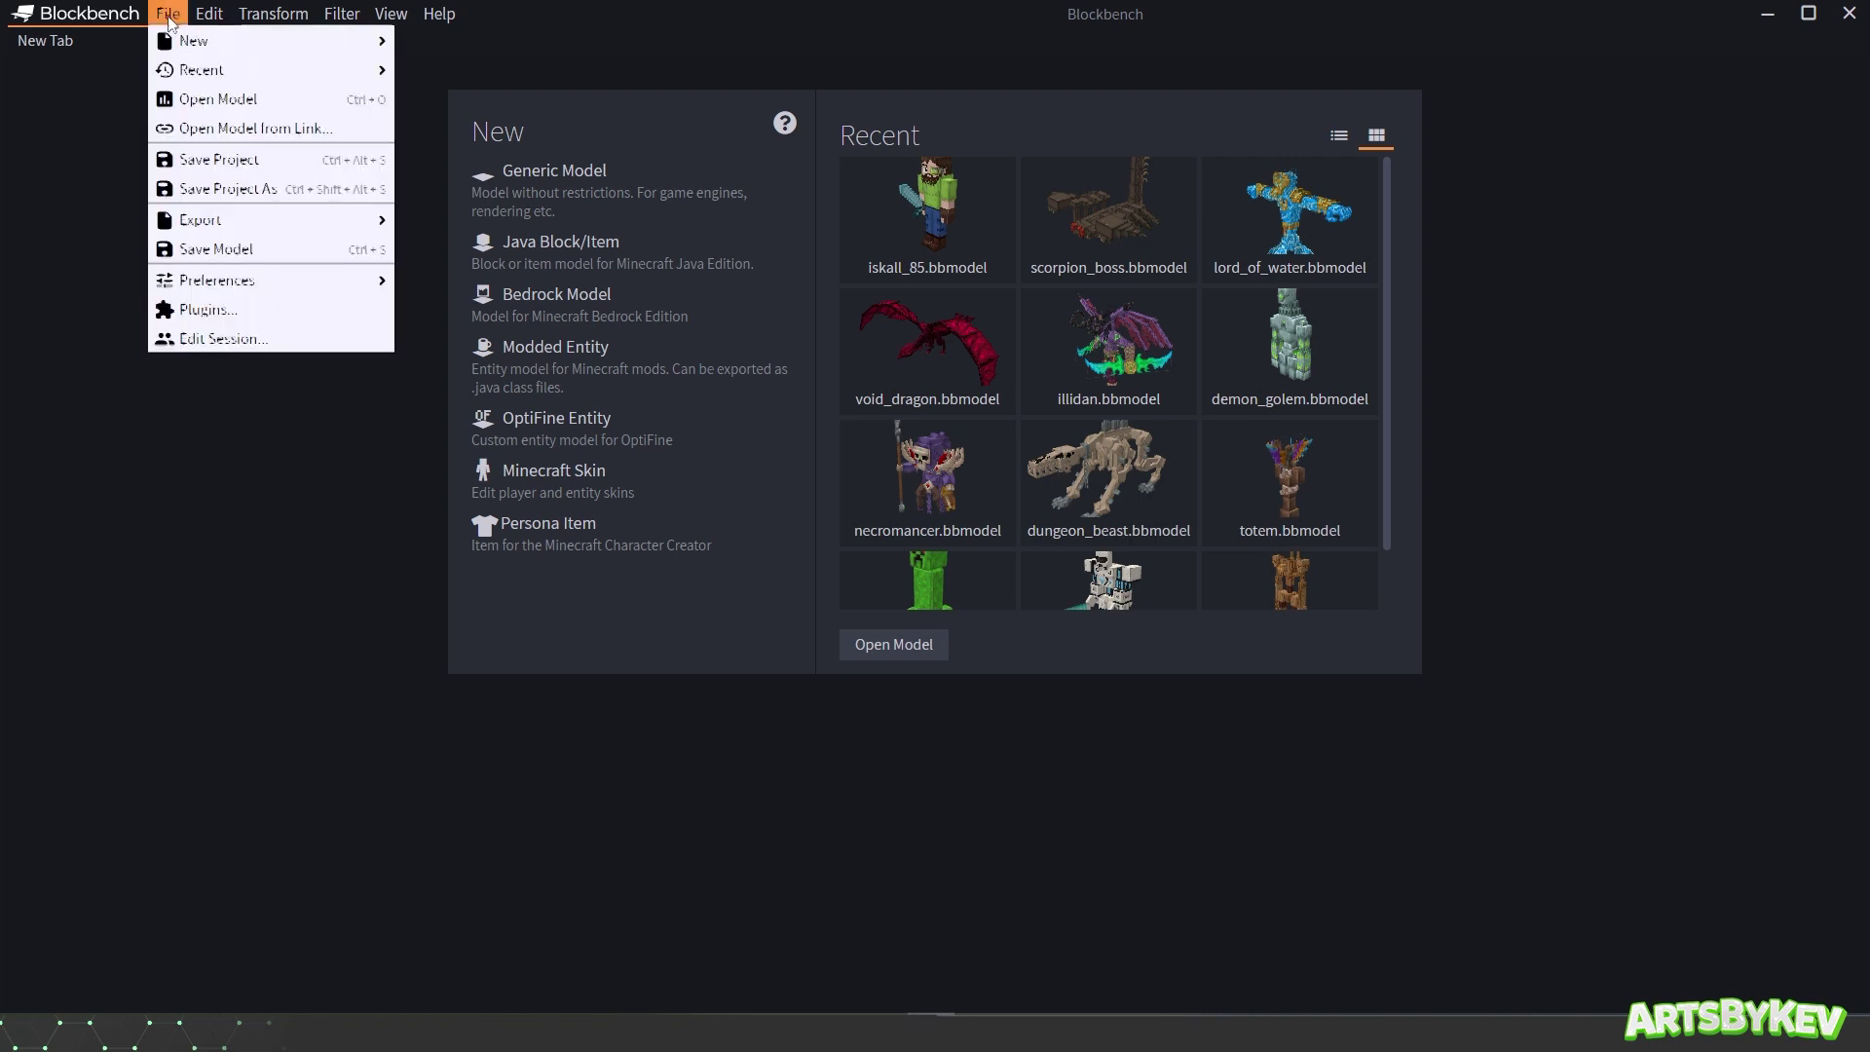
left_click(189, 310)
left_click(898, 177)
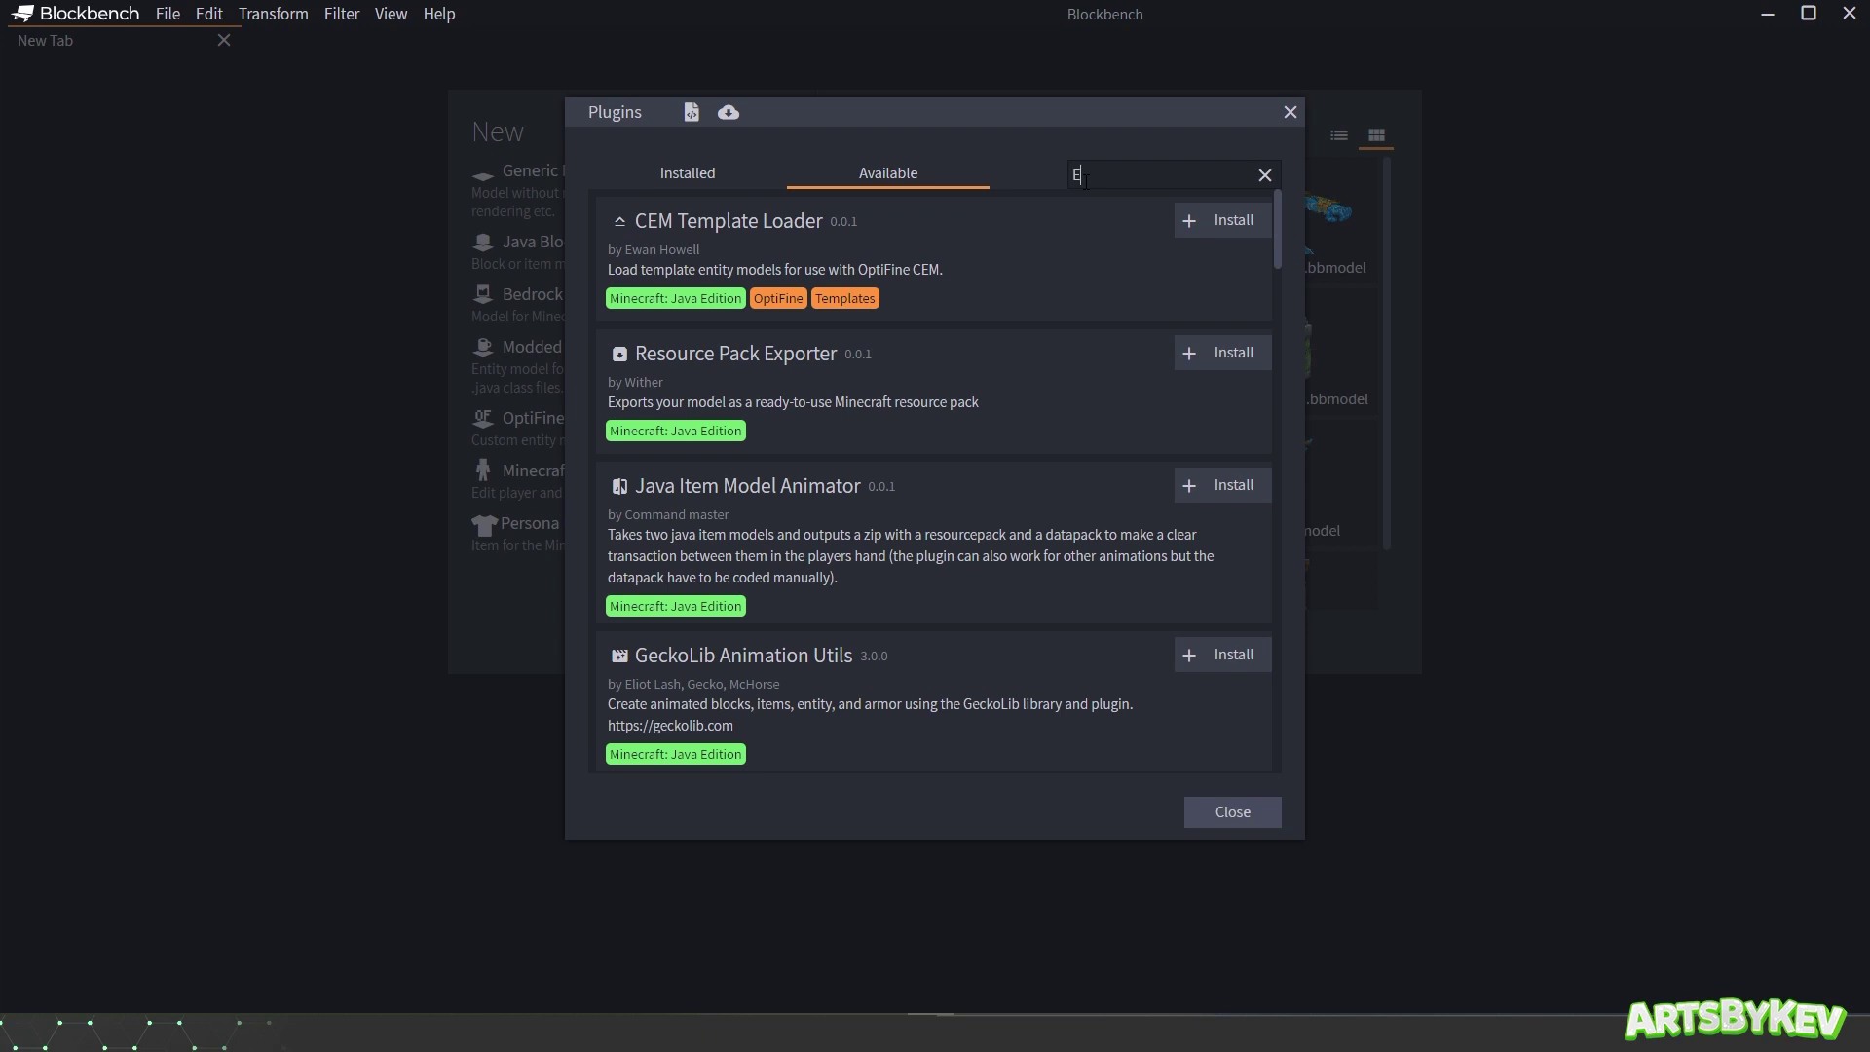
key("BackSpace")
left_click(675, 175)
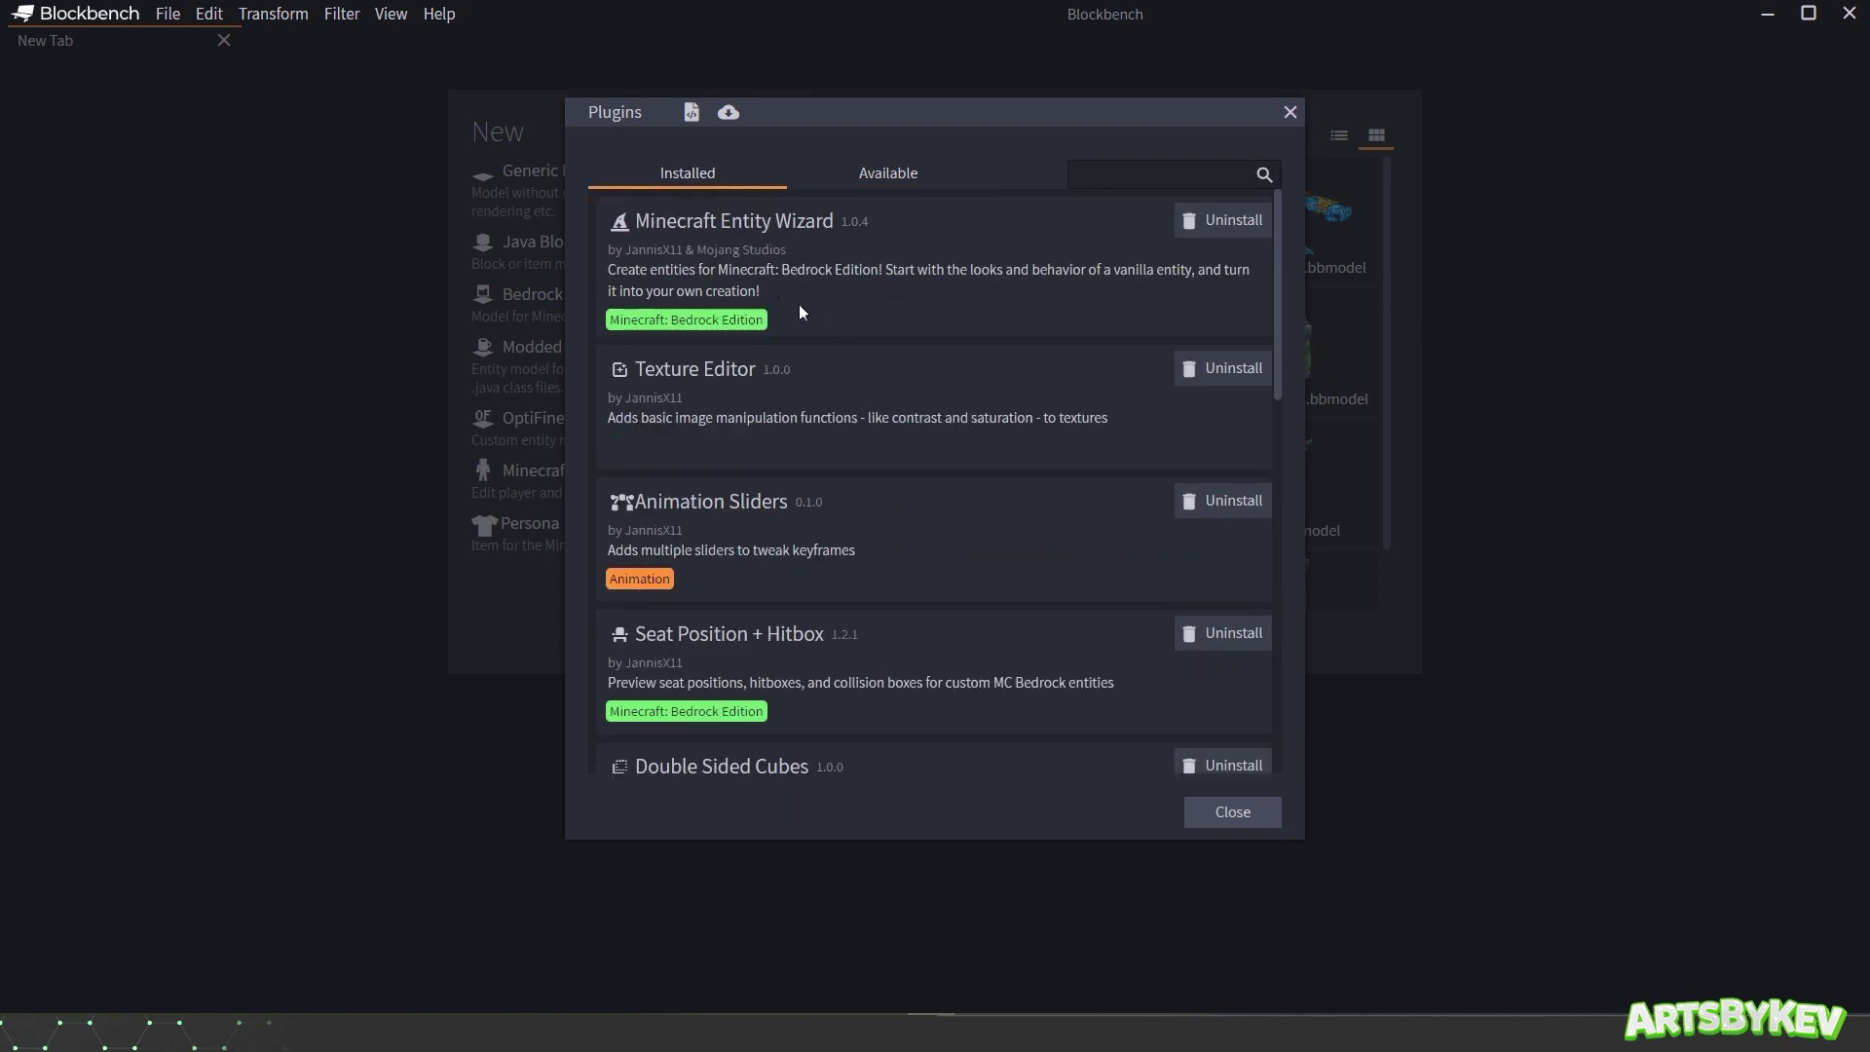
left_click(1233, 818)
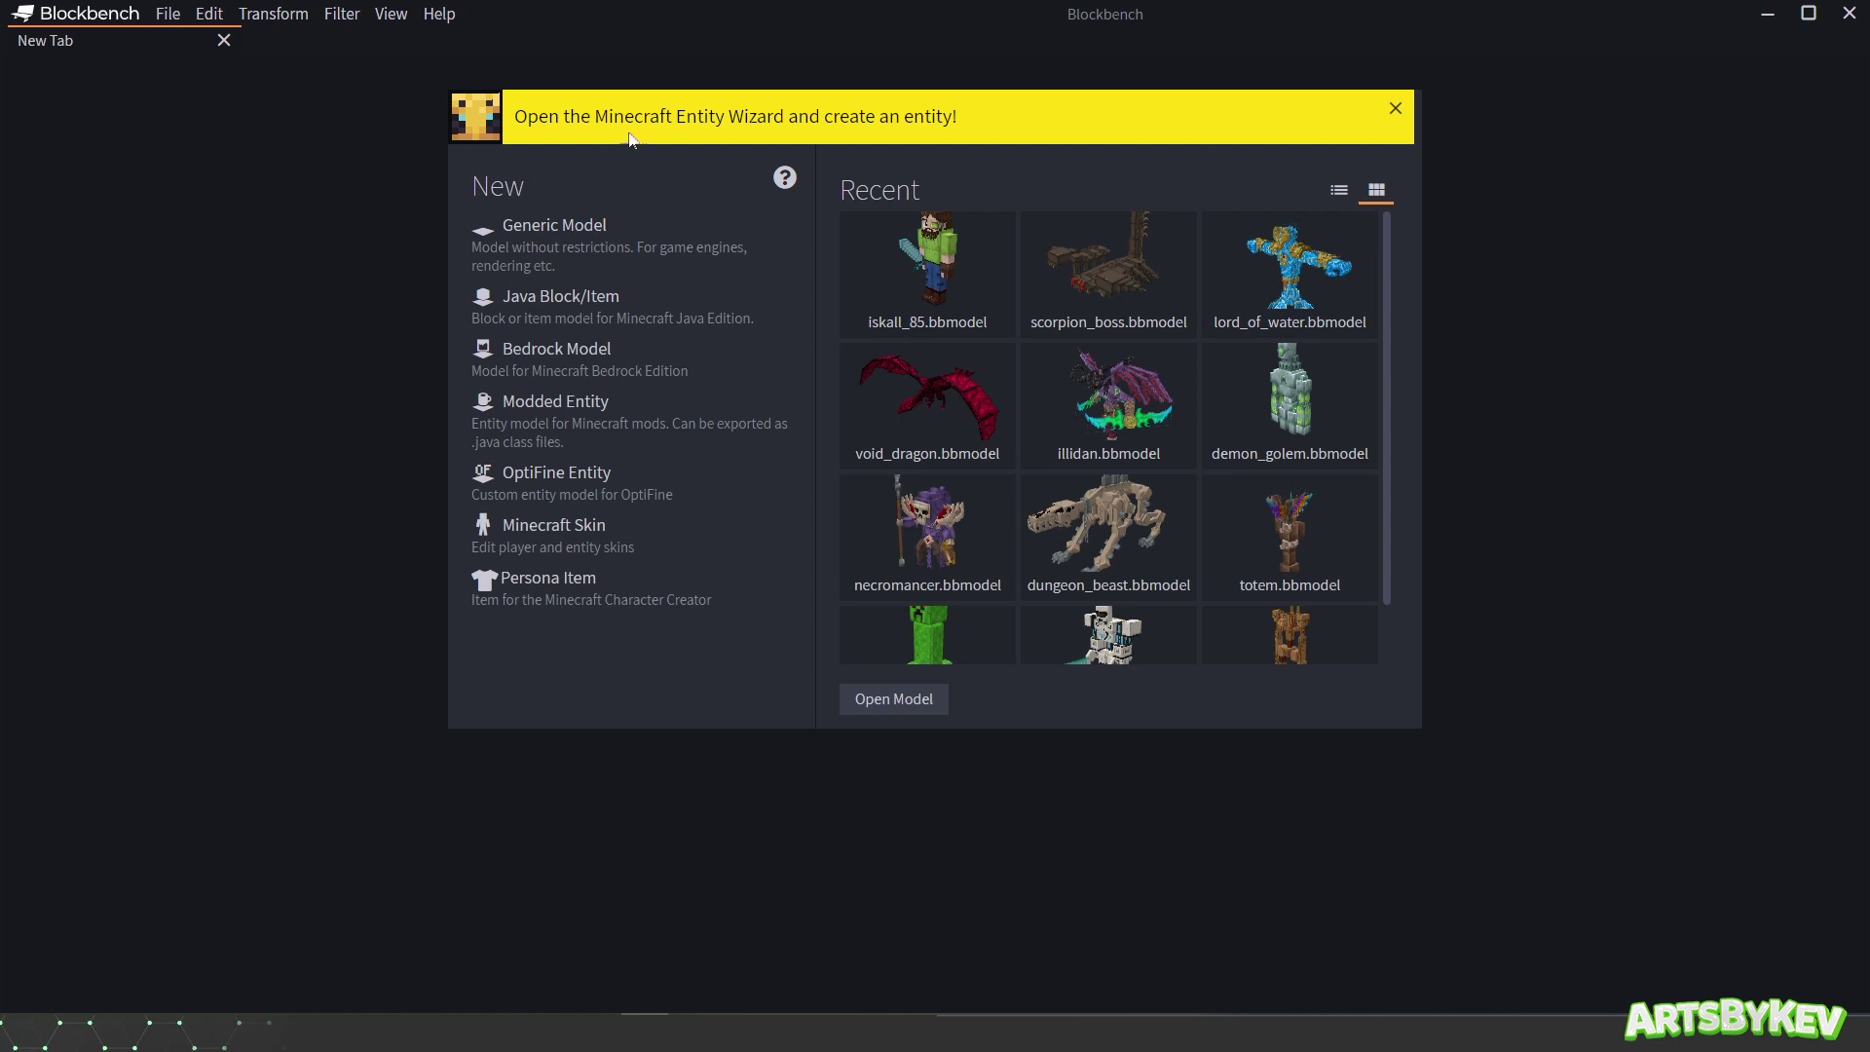
Step: Start the Minecraft Entity Wizard and name the entity The Name with the identifier mything:the_name
left_click(841, 121)
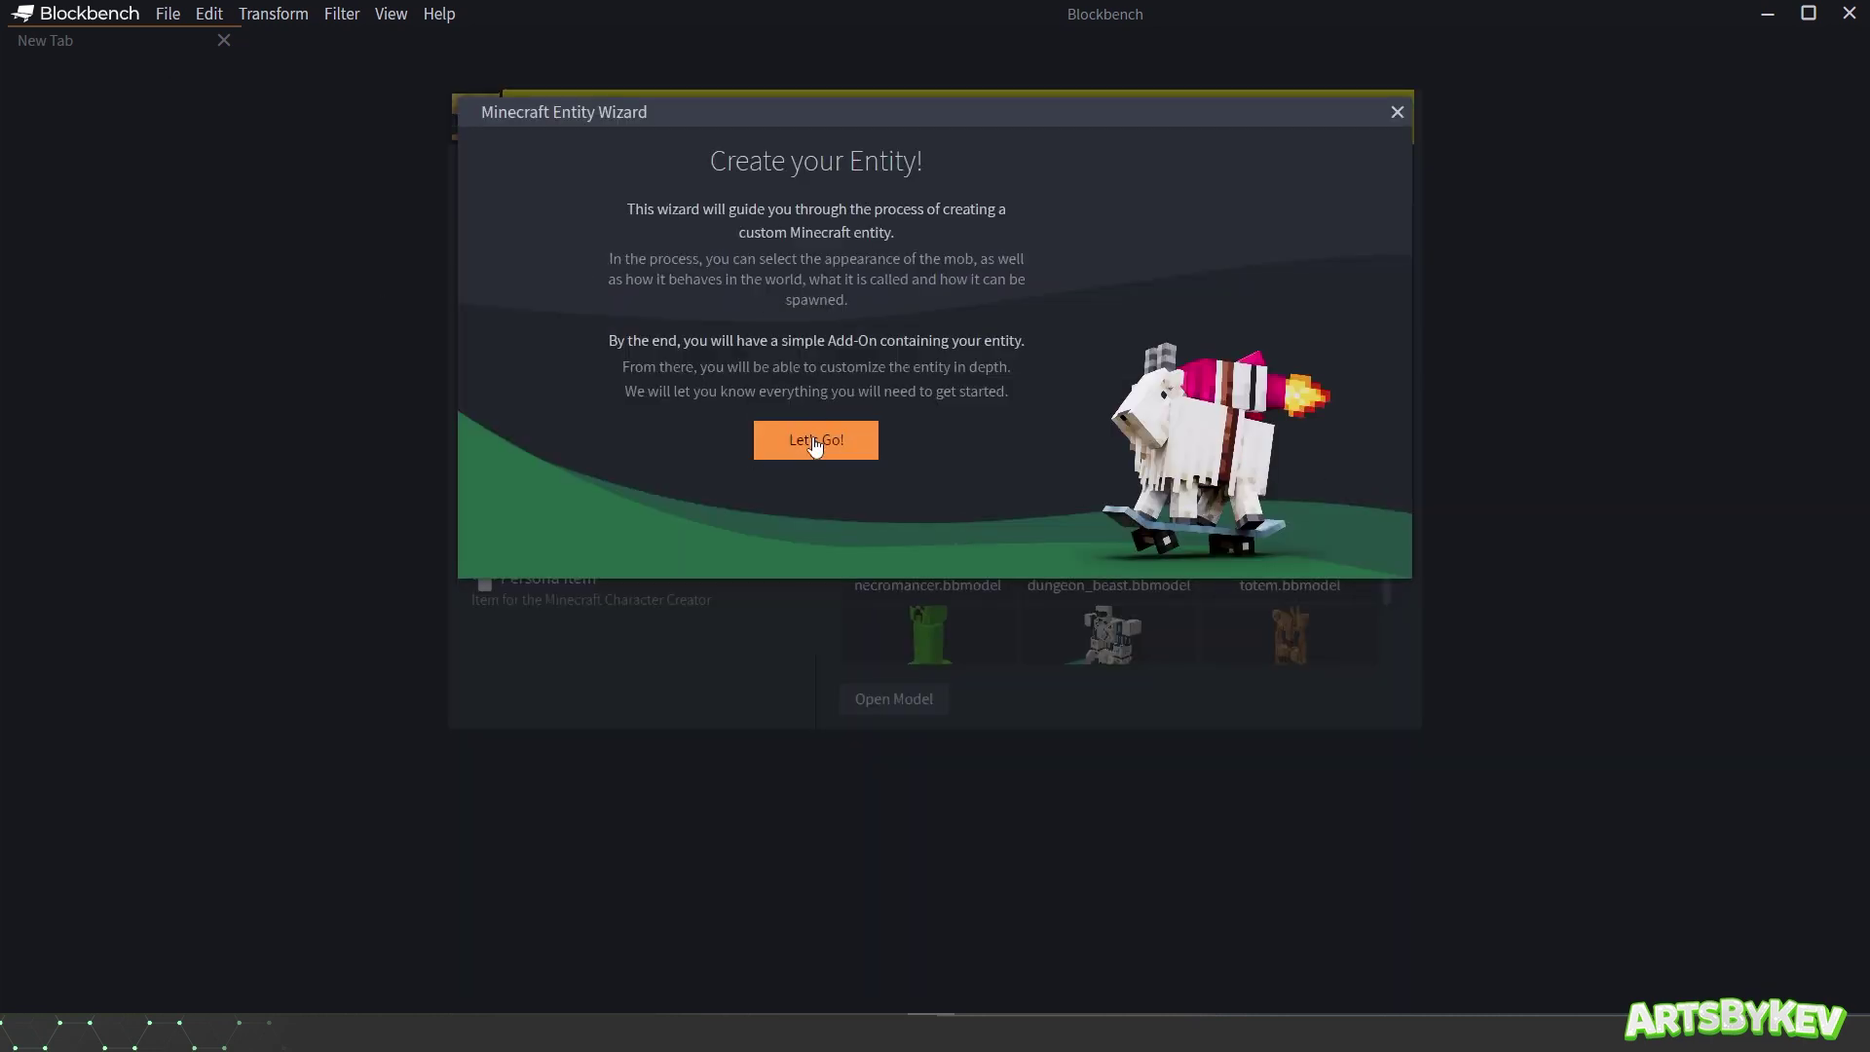
left_click(816, 443)
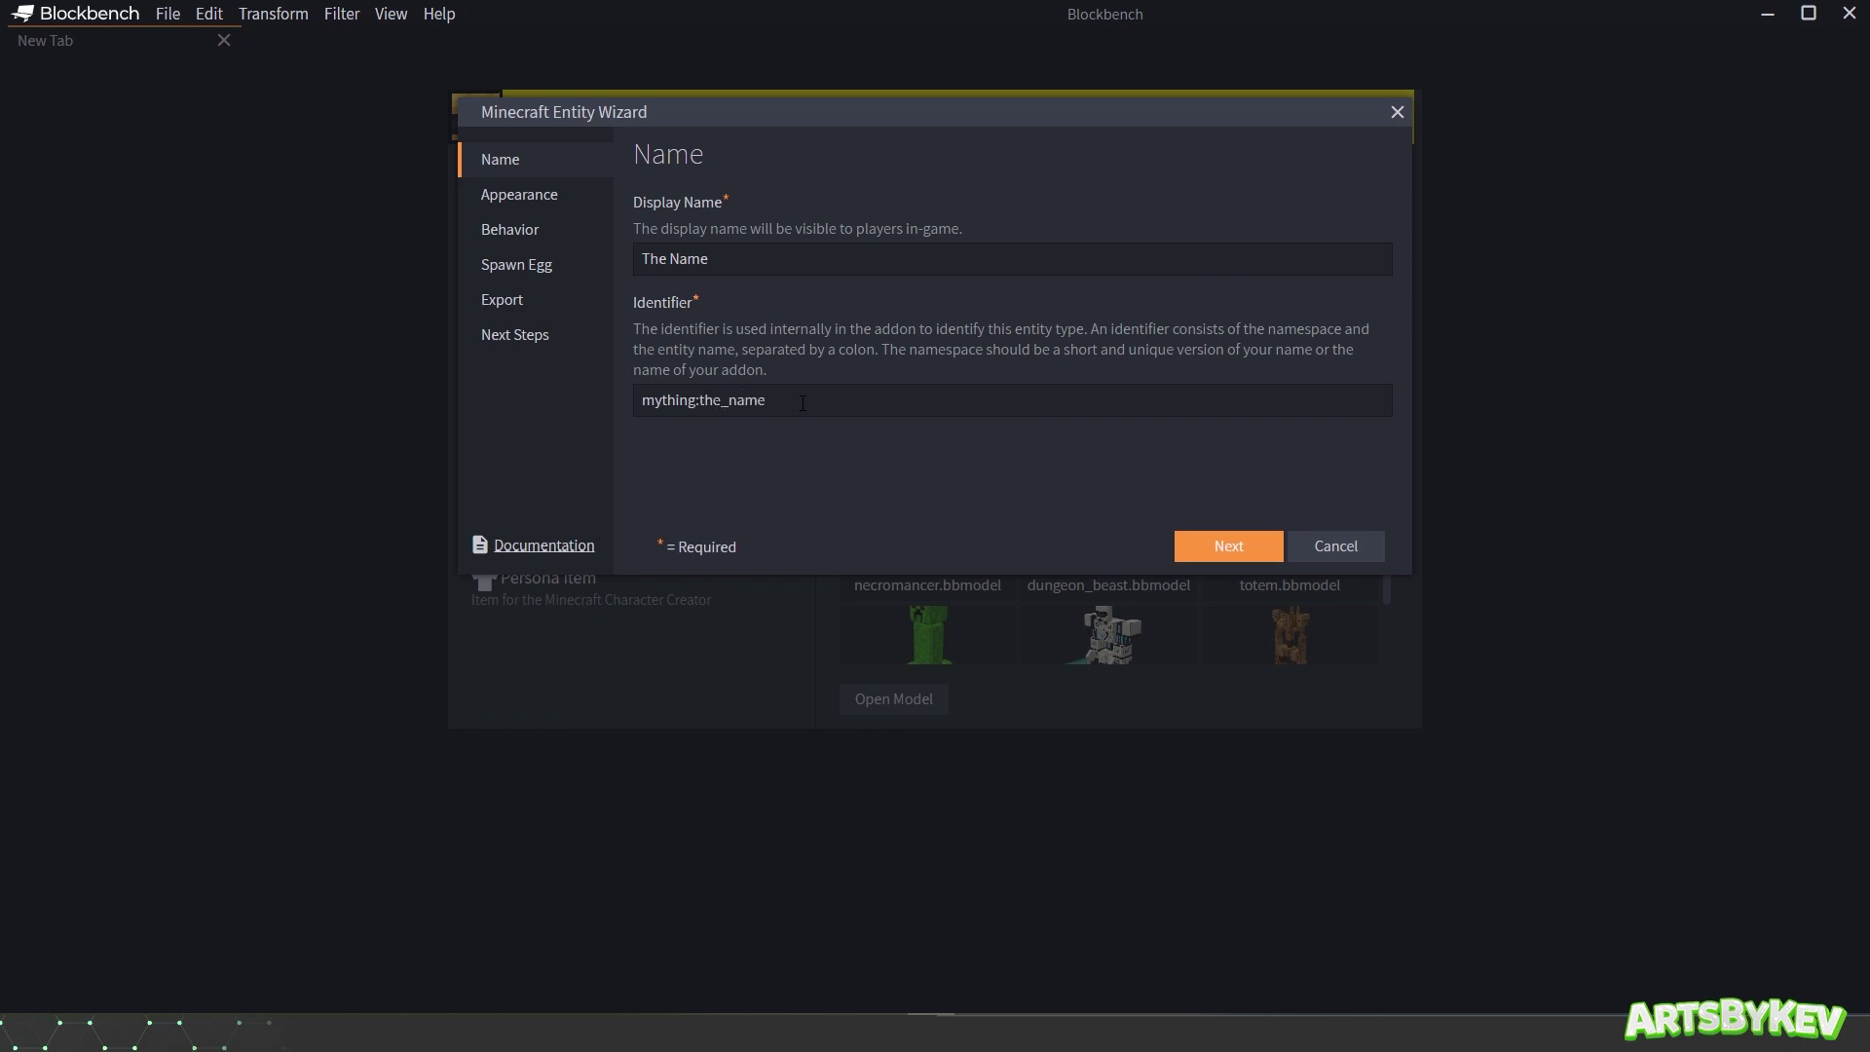
key("Return")
Step: Base the entity's appearance on the Iron Golem, browse the alternative mob behaviors, and choose Same Behavior
scroll(1129, 386, "up", 6)
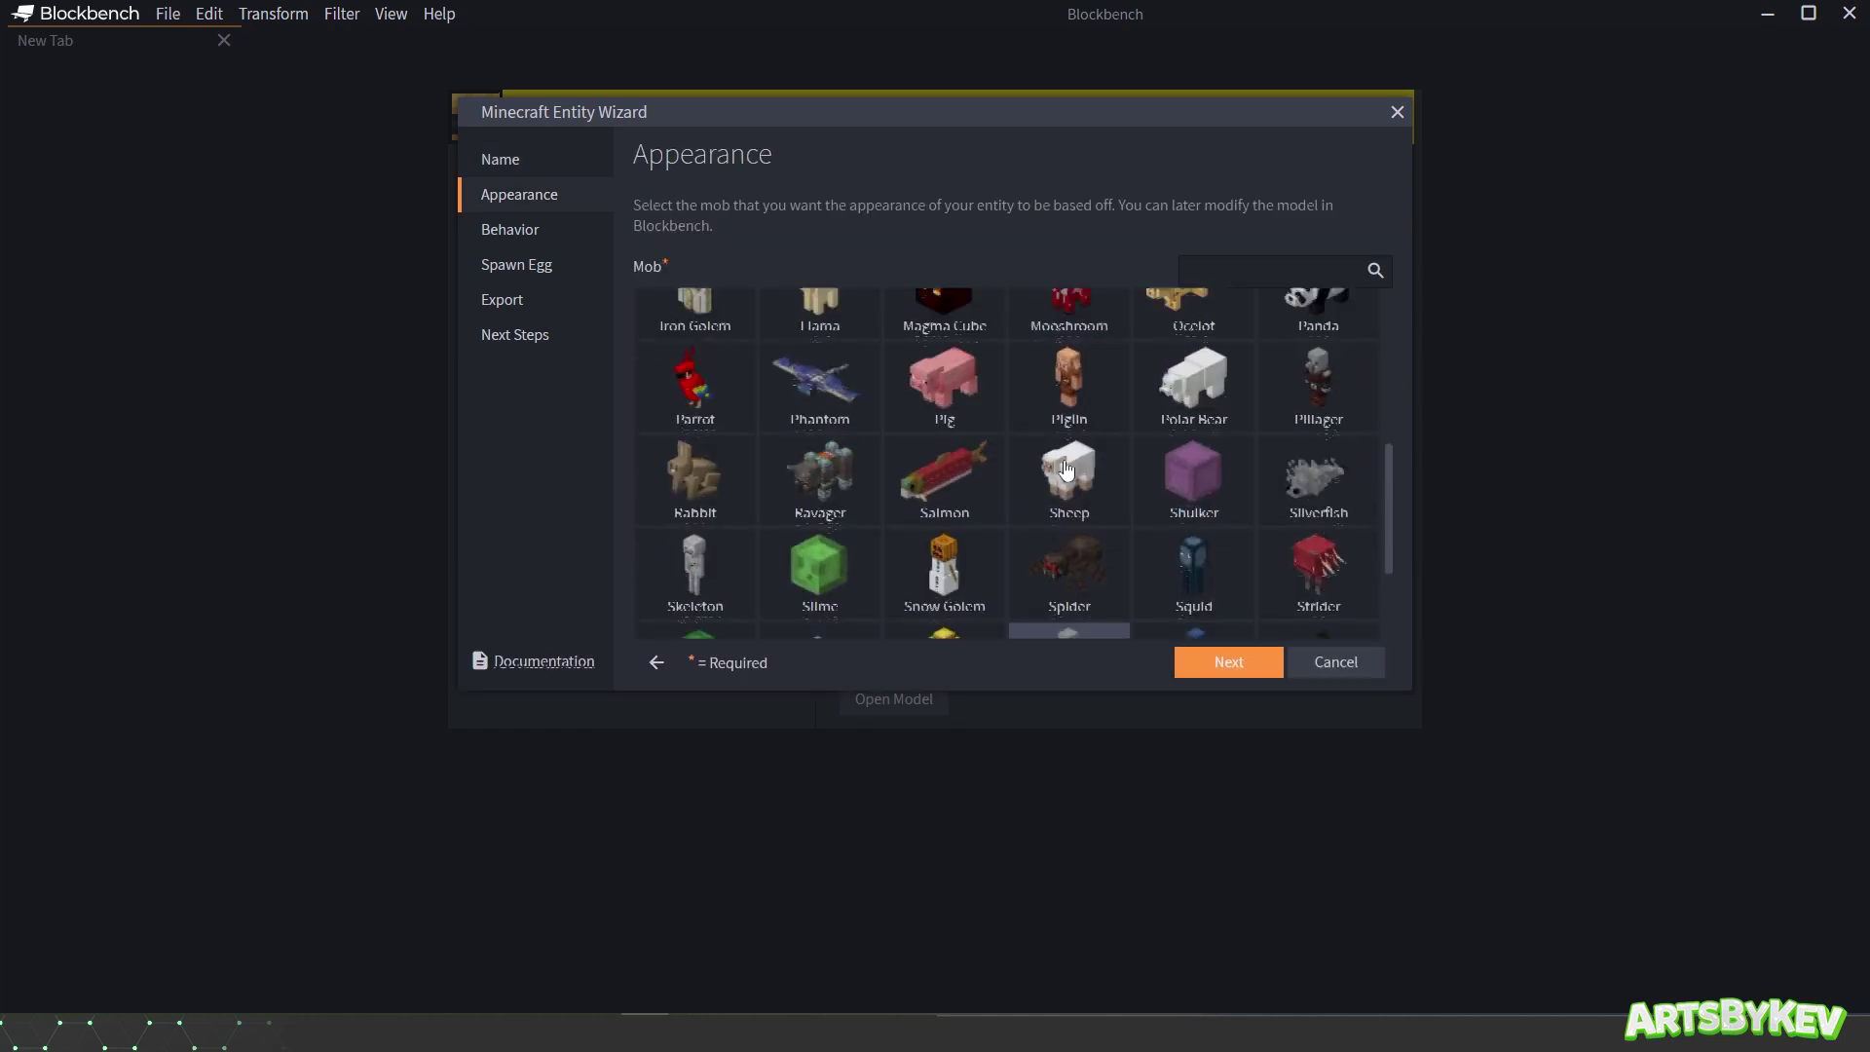
scroll(1067, 470, "up", 3)
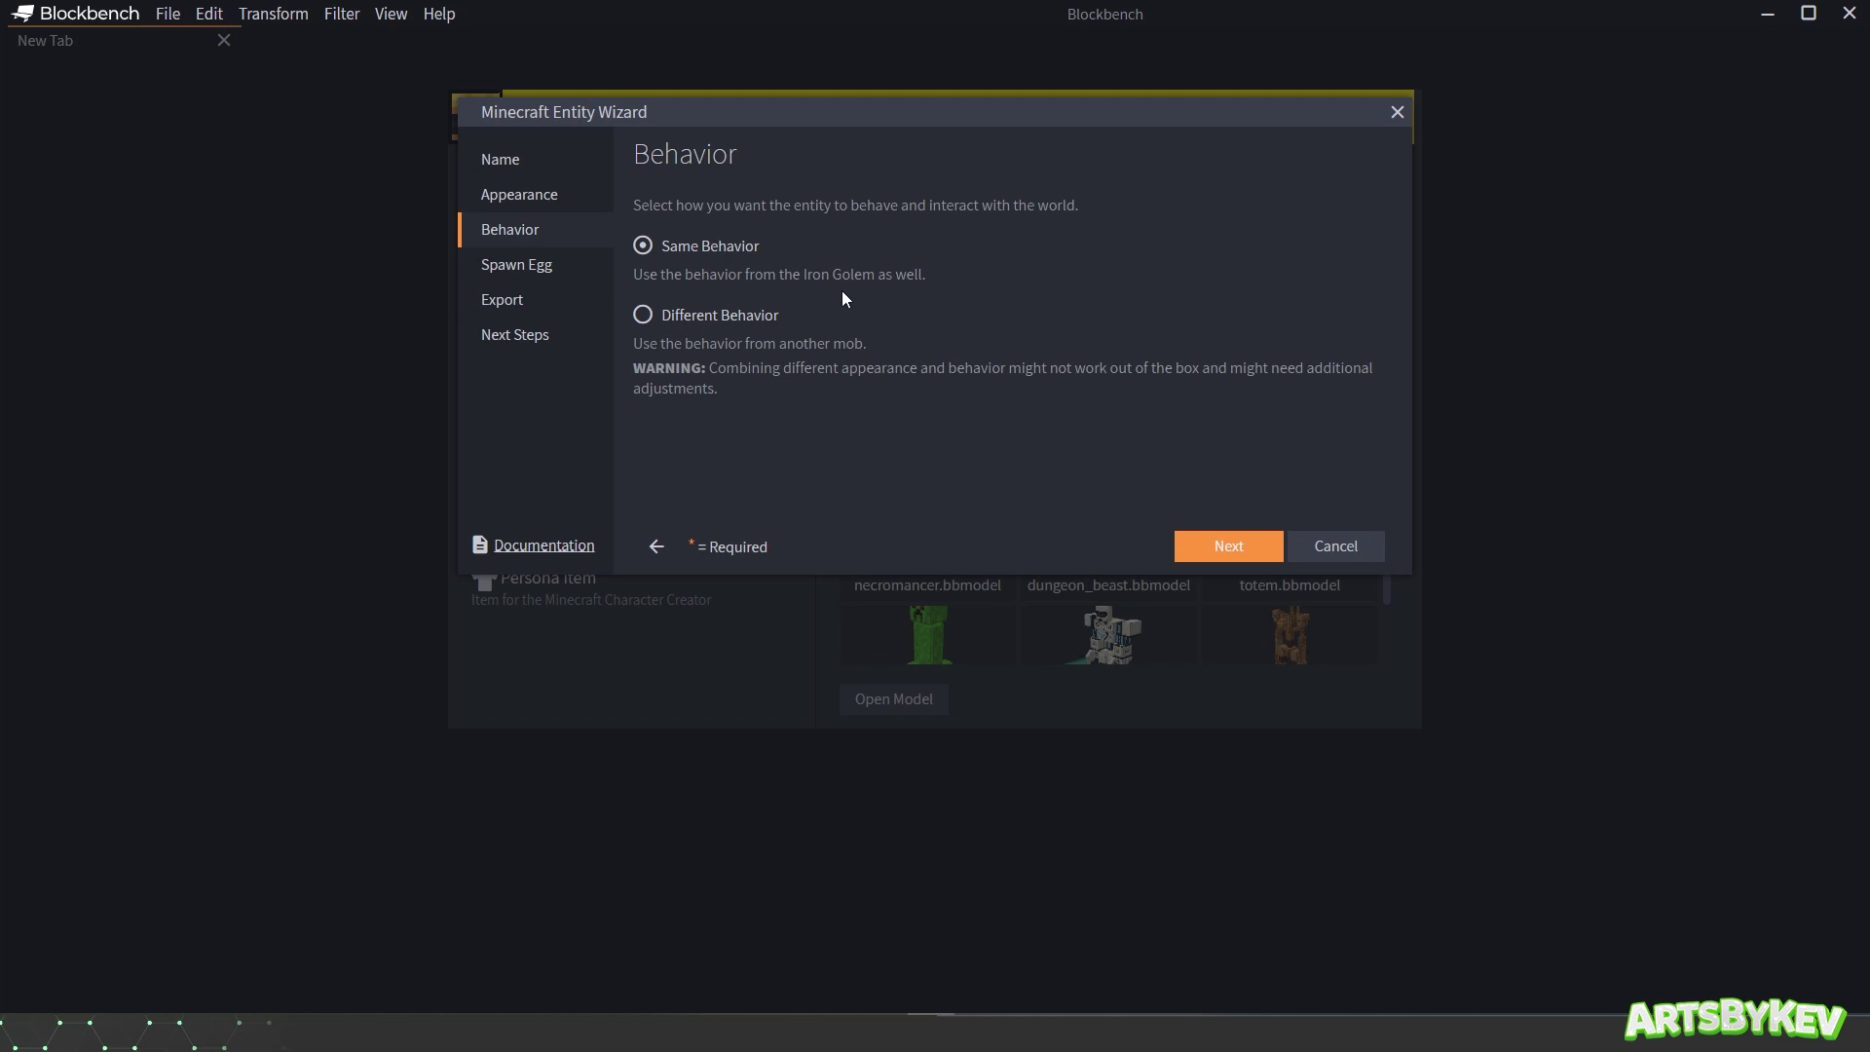
left_click(643, 318)
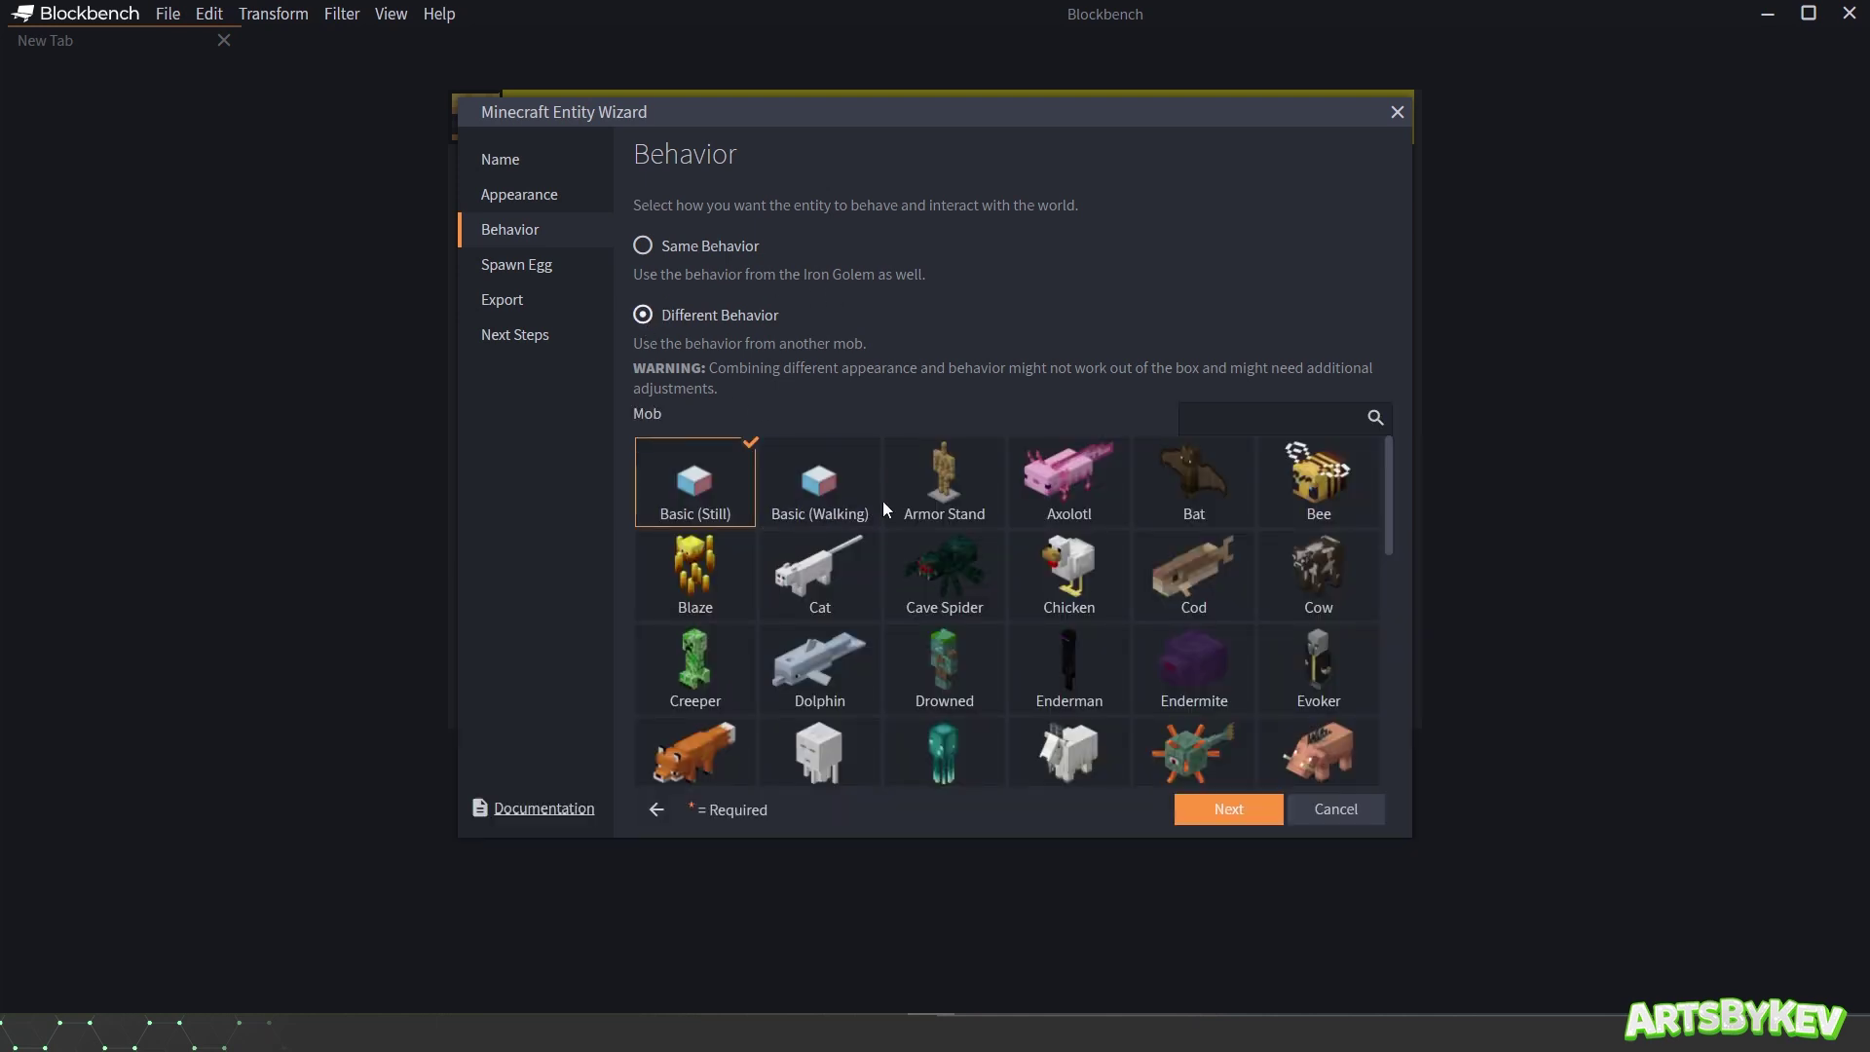
scroll(883, 500, "down", 5)
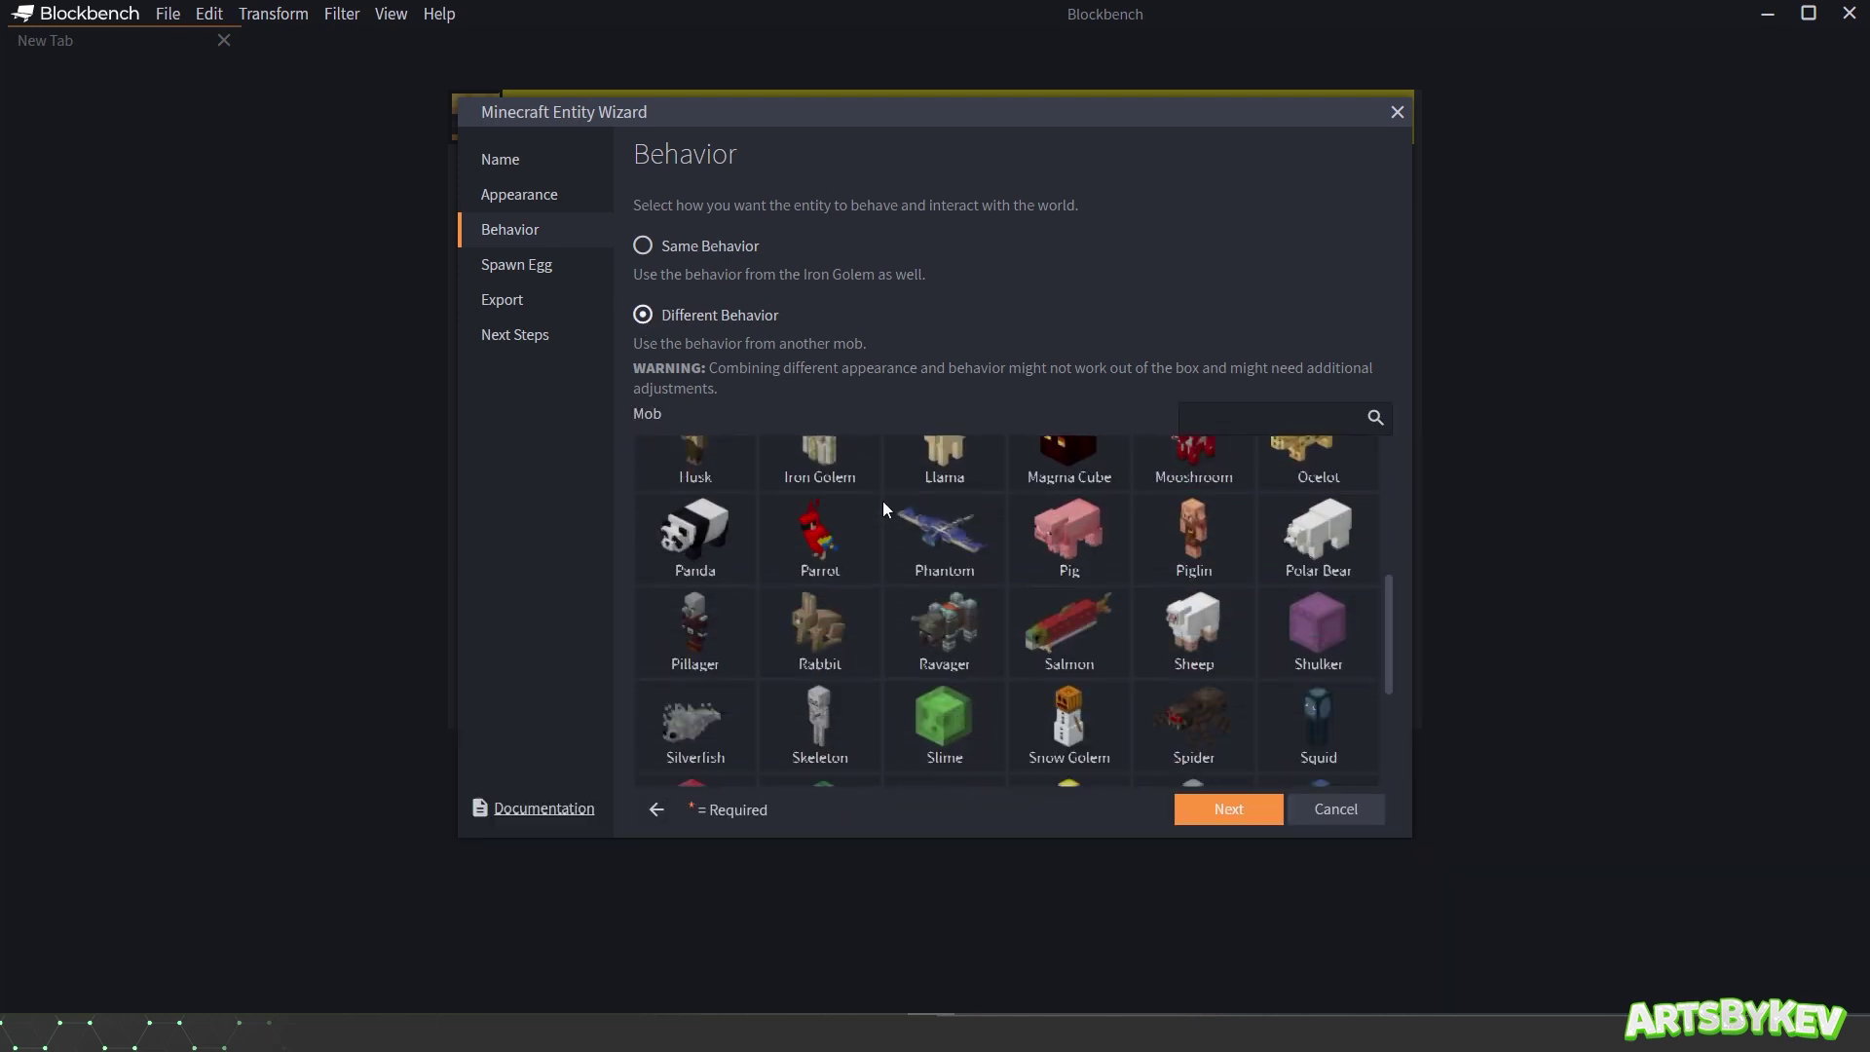
scroll(882, 500, "up", 6)
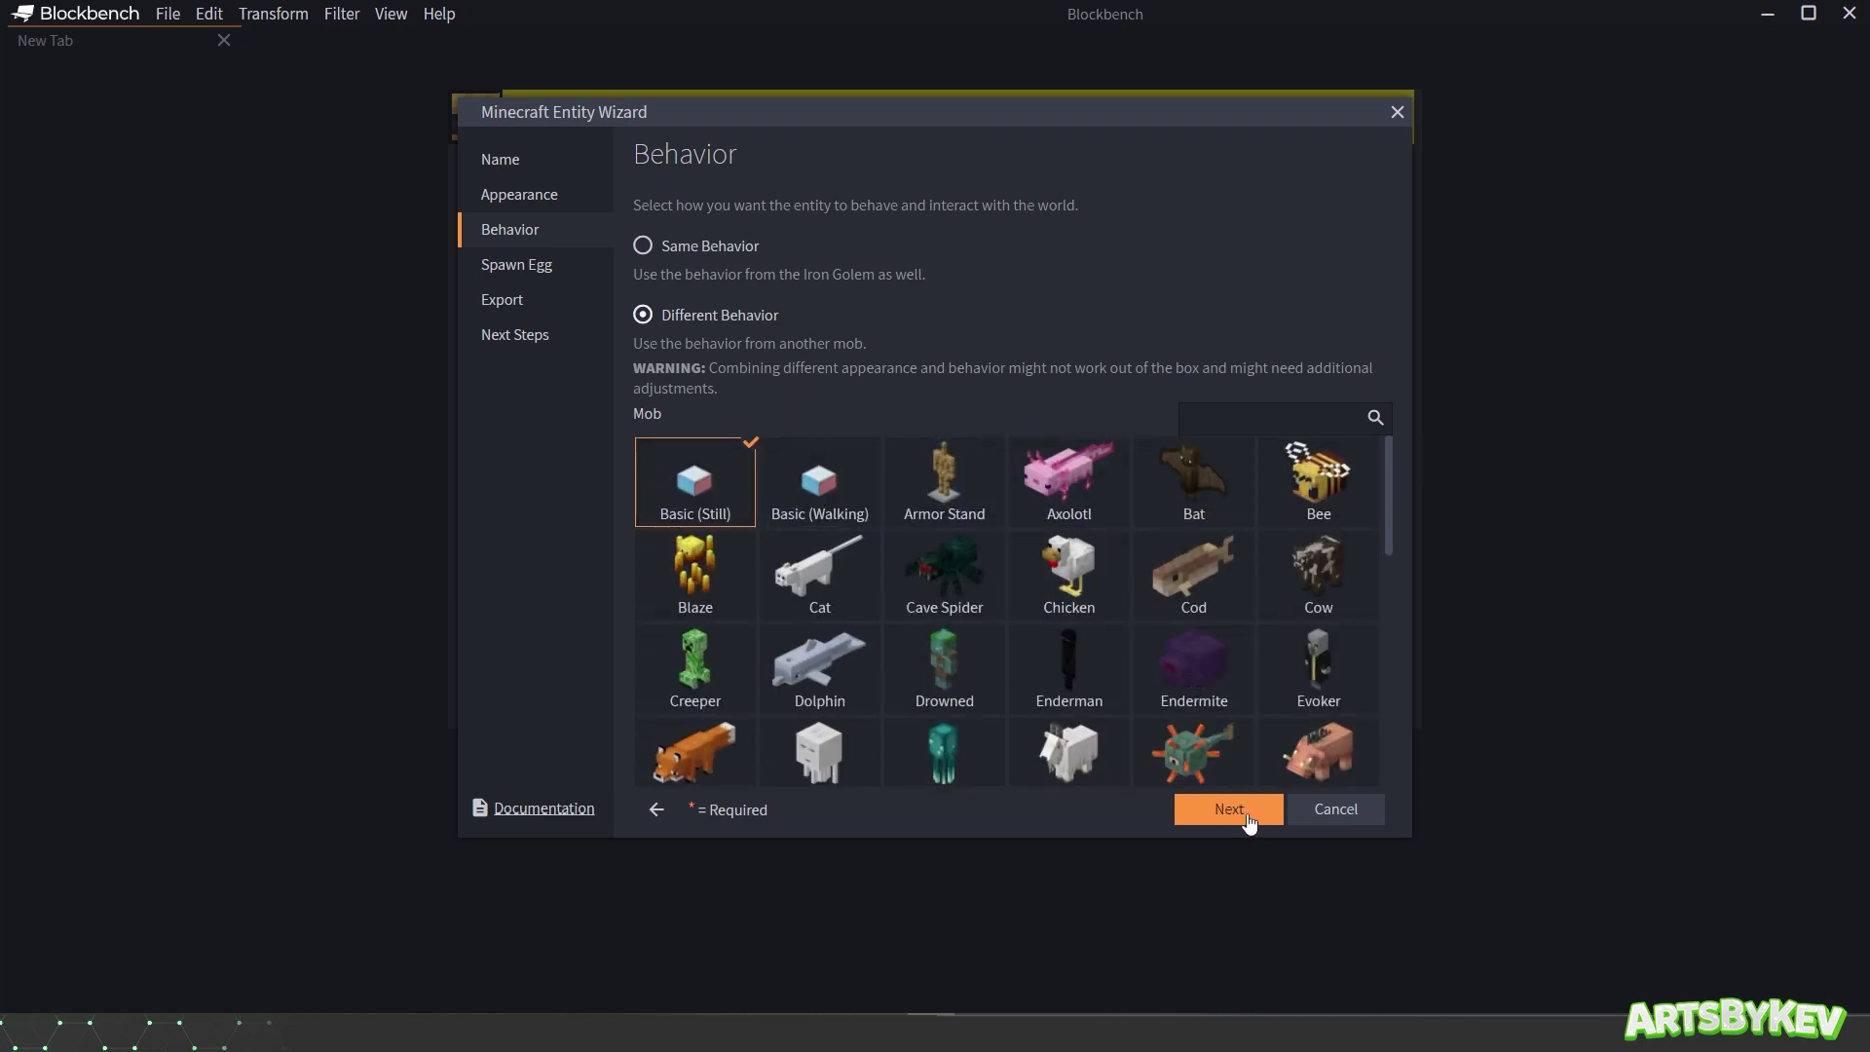
left_click(744, 251)
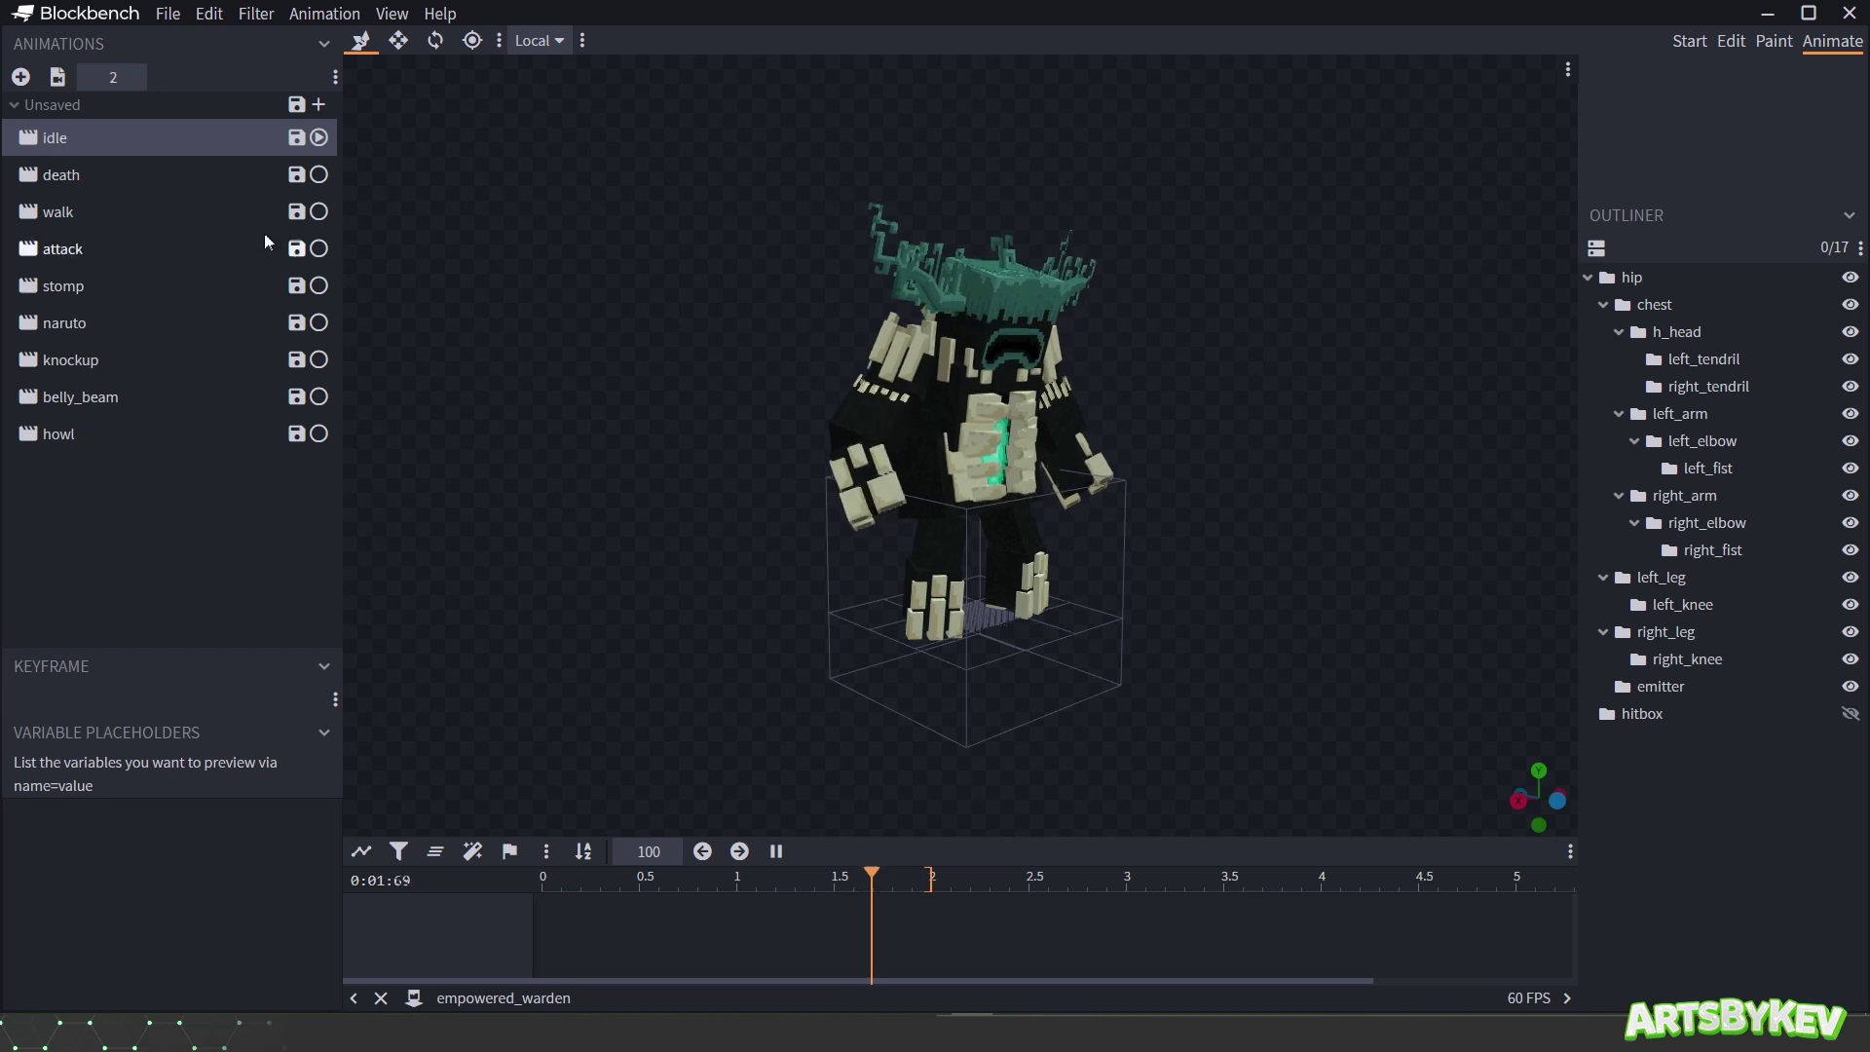
Step: Play the death animation of the empowered_warden model
left_click(132, 173)
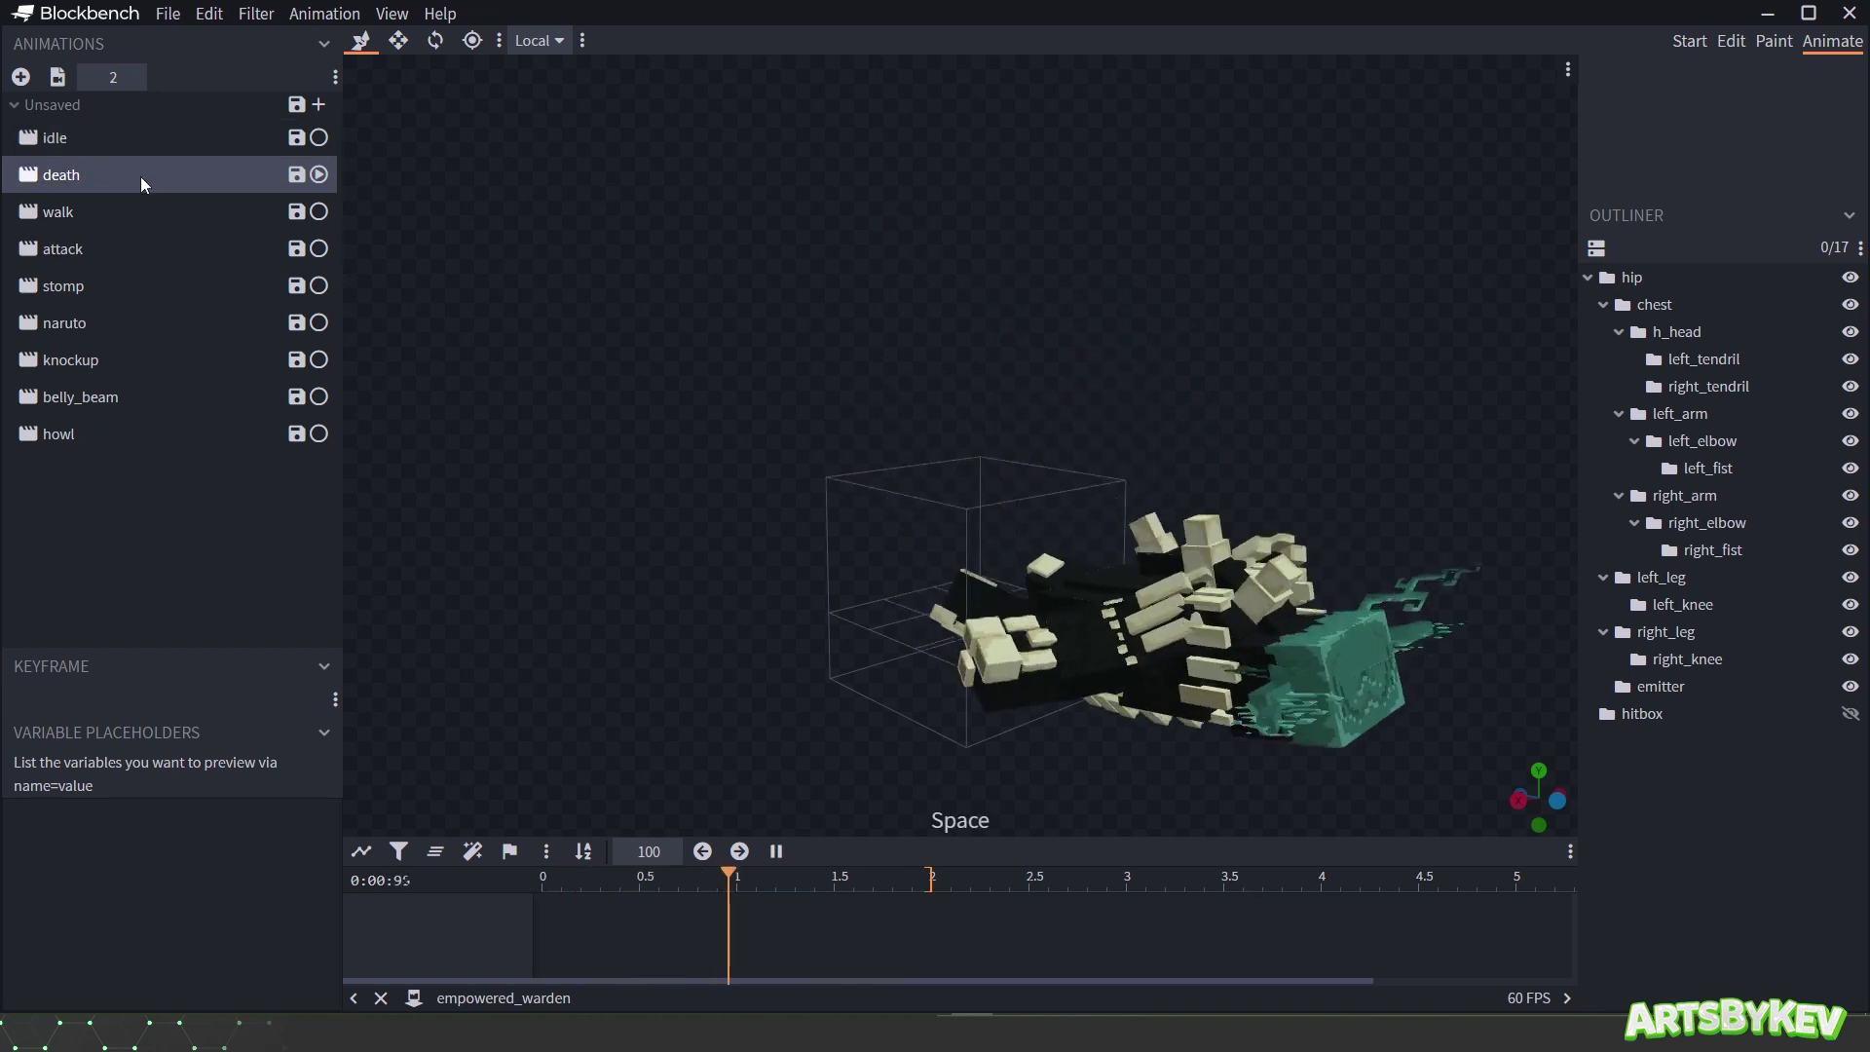
key("space")
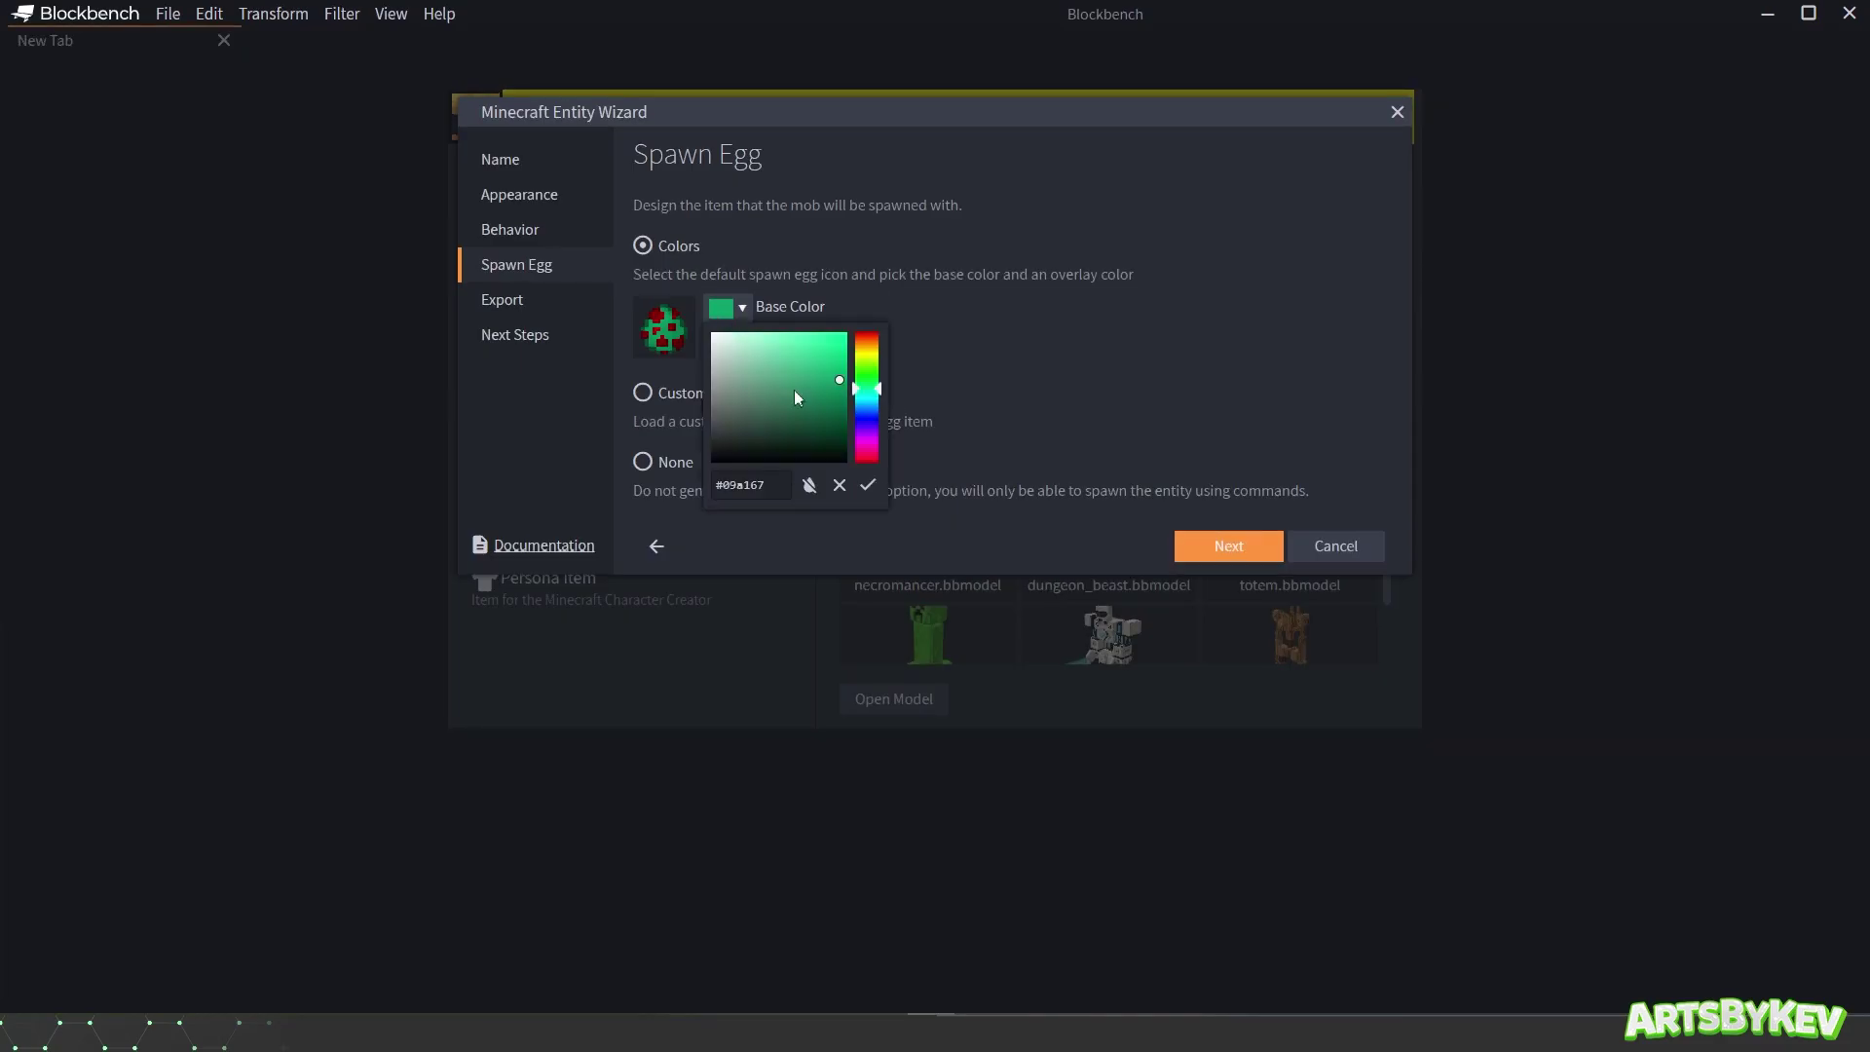
Step: Set the spawn egg's base color to light green and its overlay color to purple
left_click(871, 375)
left_click(720, 344)
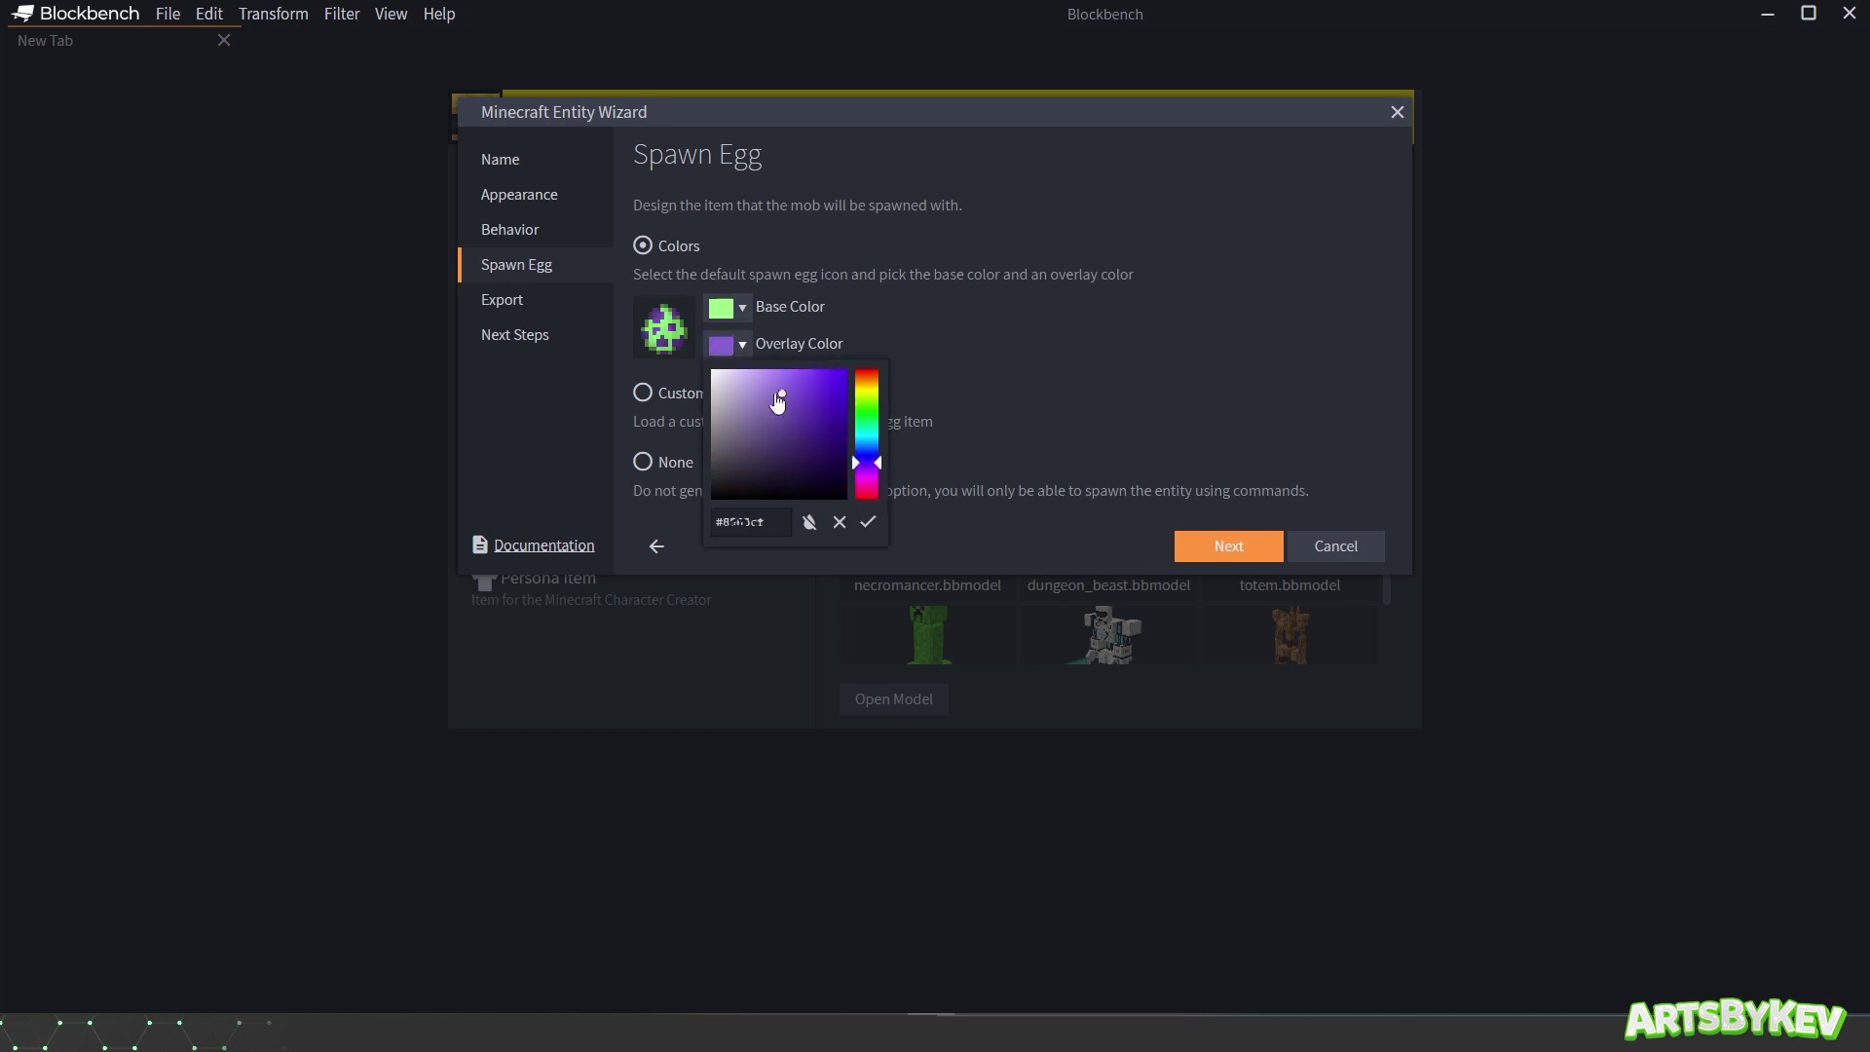
left_click(957, 395)
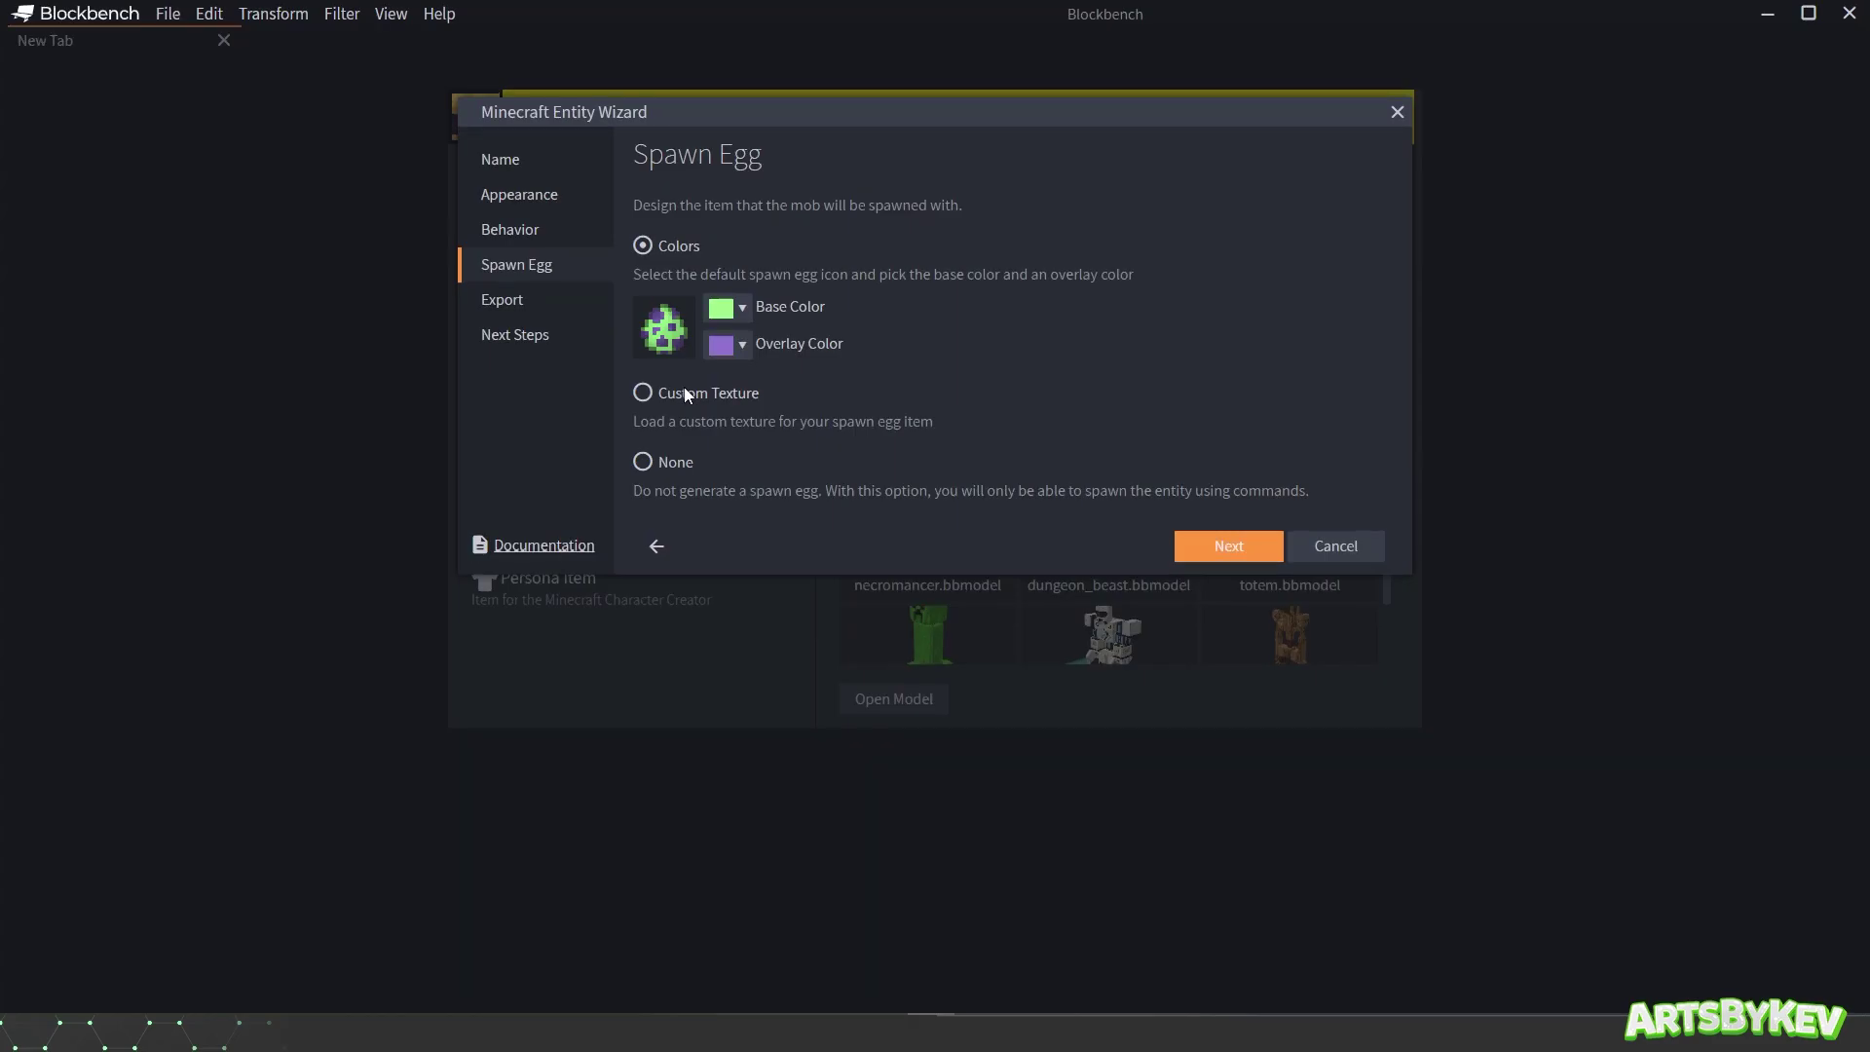
Step: Switch the spawn egg design to Custom Texture and open the image selection for it
left_click(684, 390)
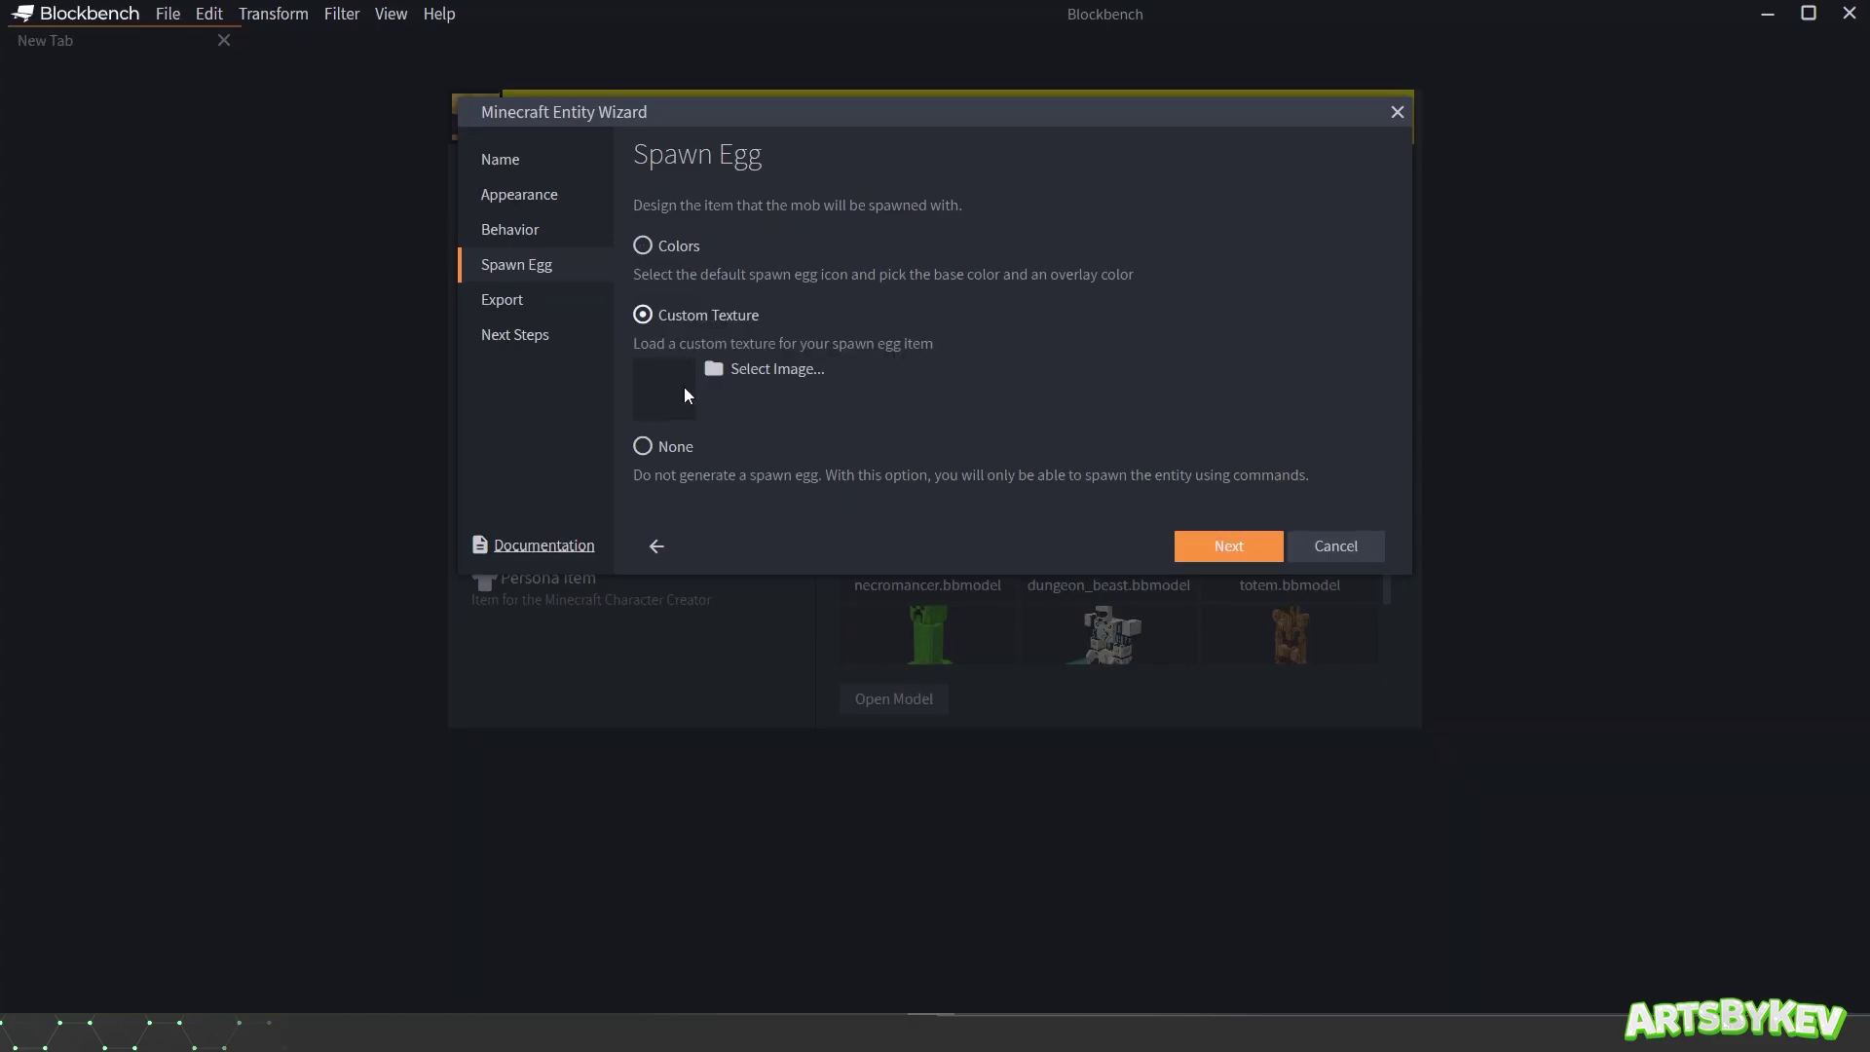
left_click(763, 368)
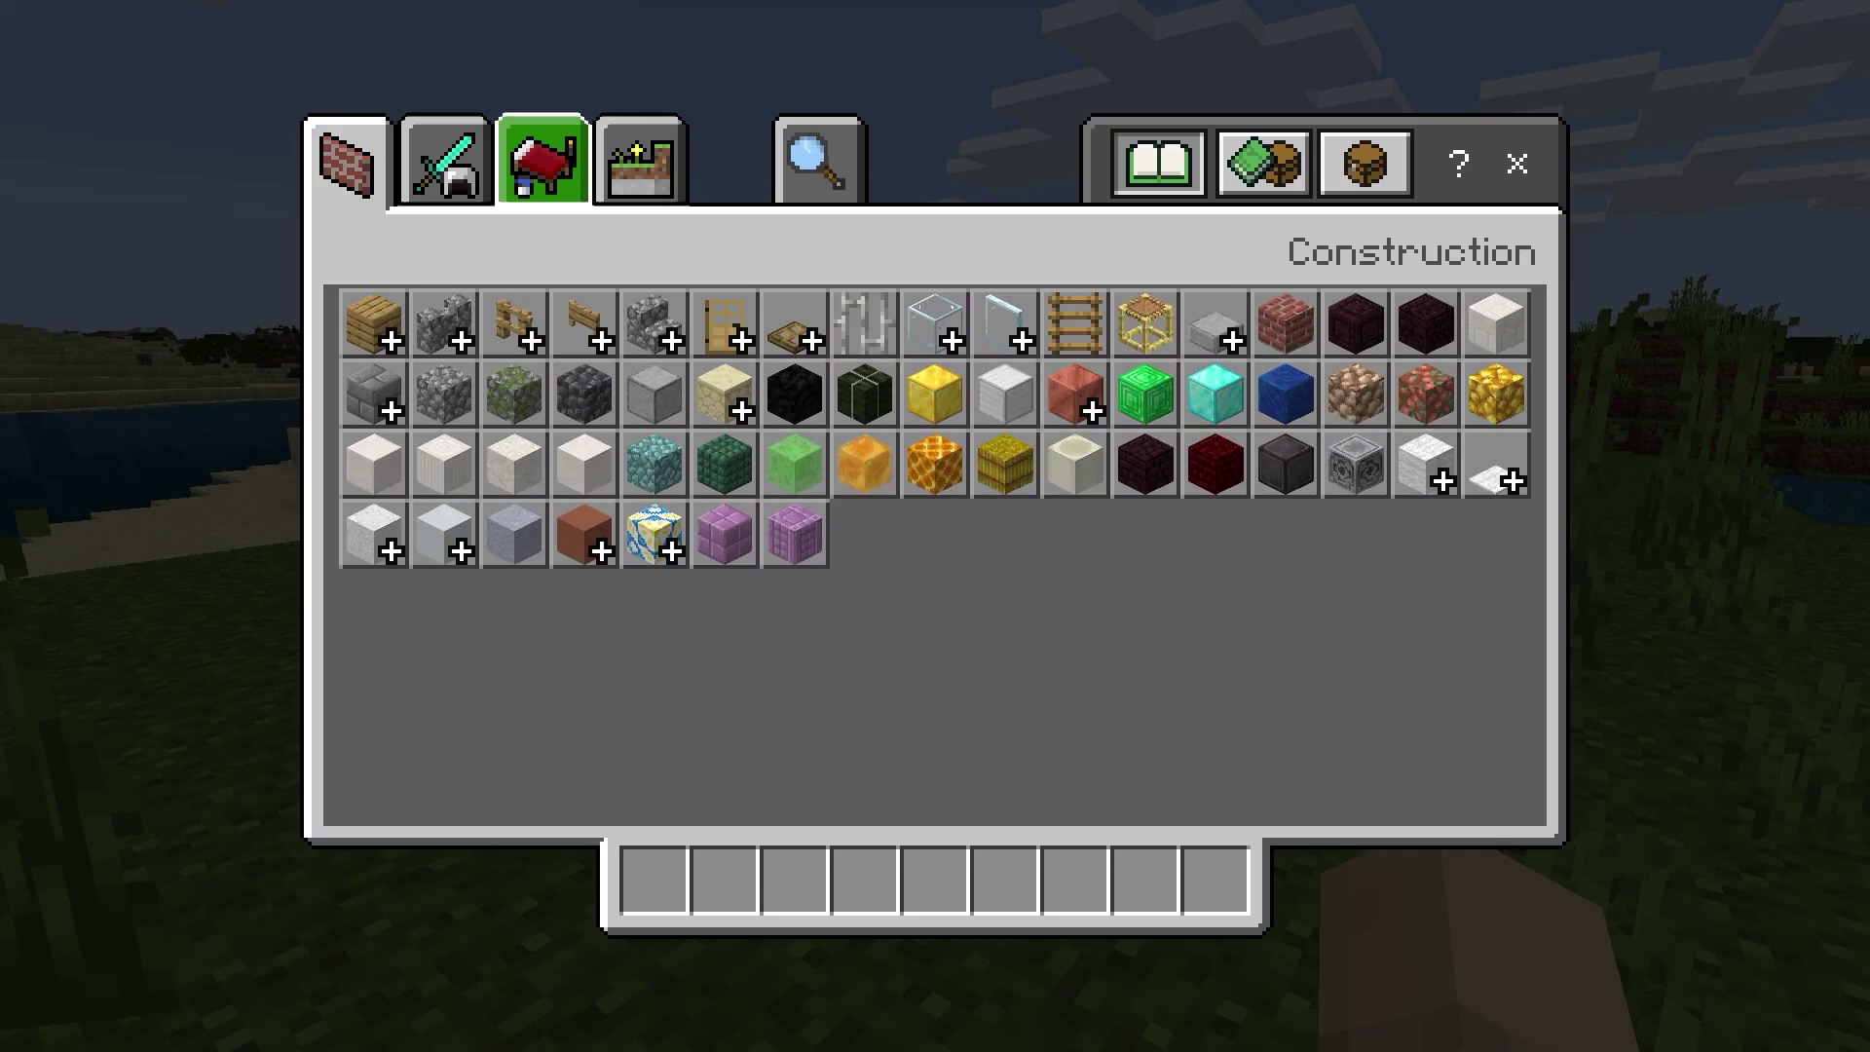
Step: Switch to Minecraft and put a stack of Spawn Hamburger items from the Nature category into the first hotbar slot
left_click(640, 161)
scroll(361, 711, "down", 3)
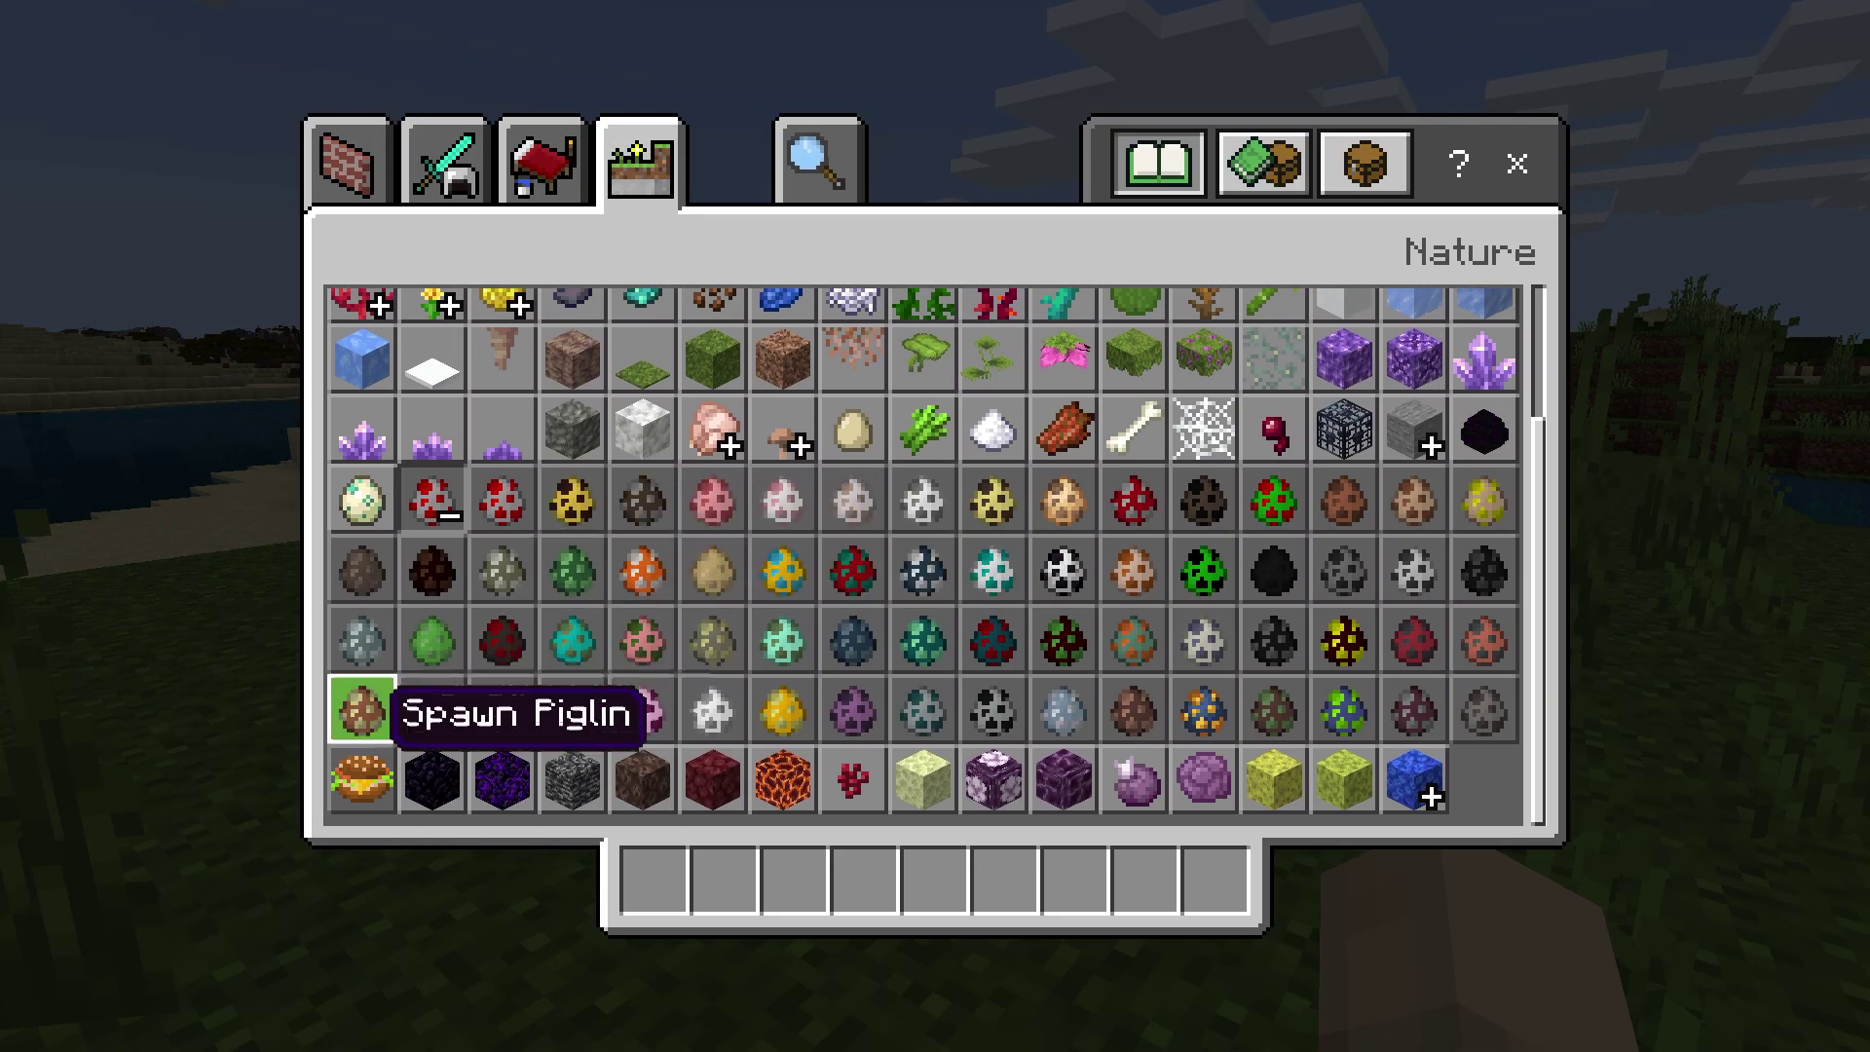
left_click(653, 879)
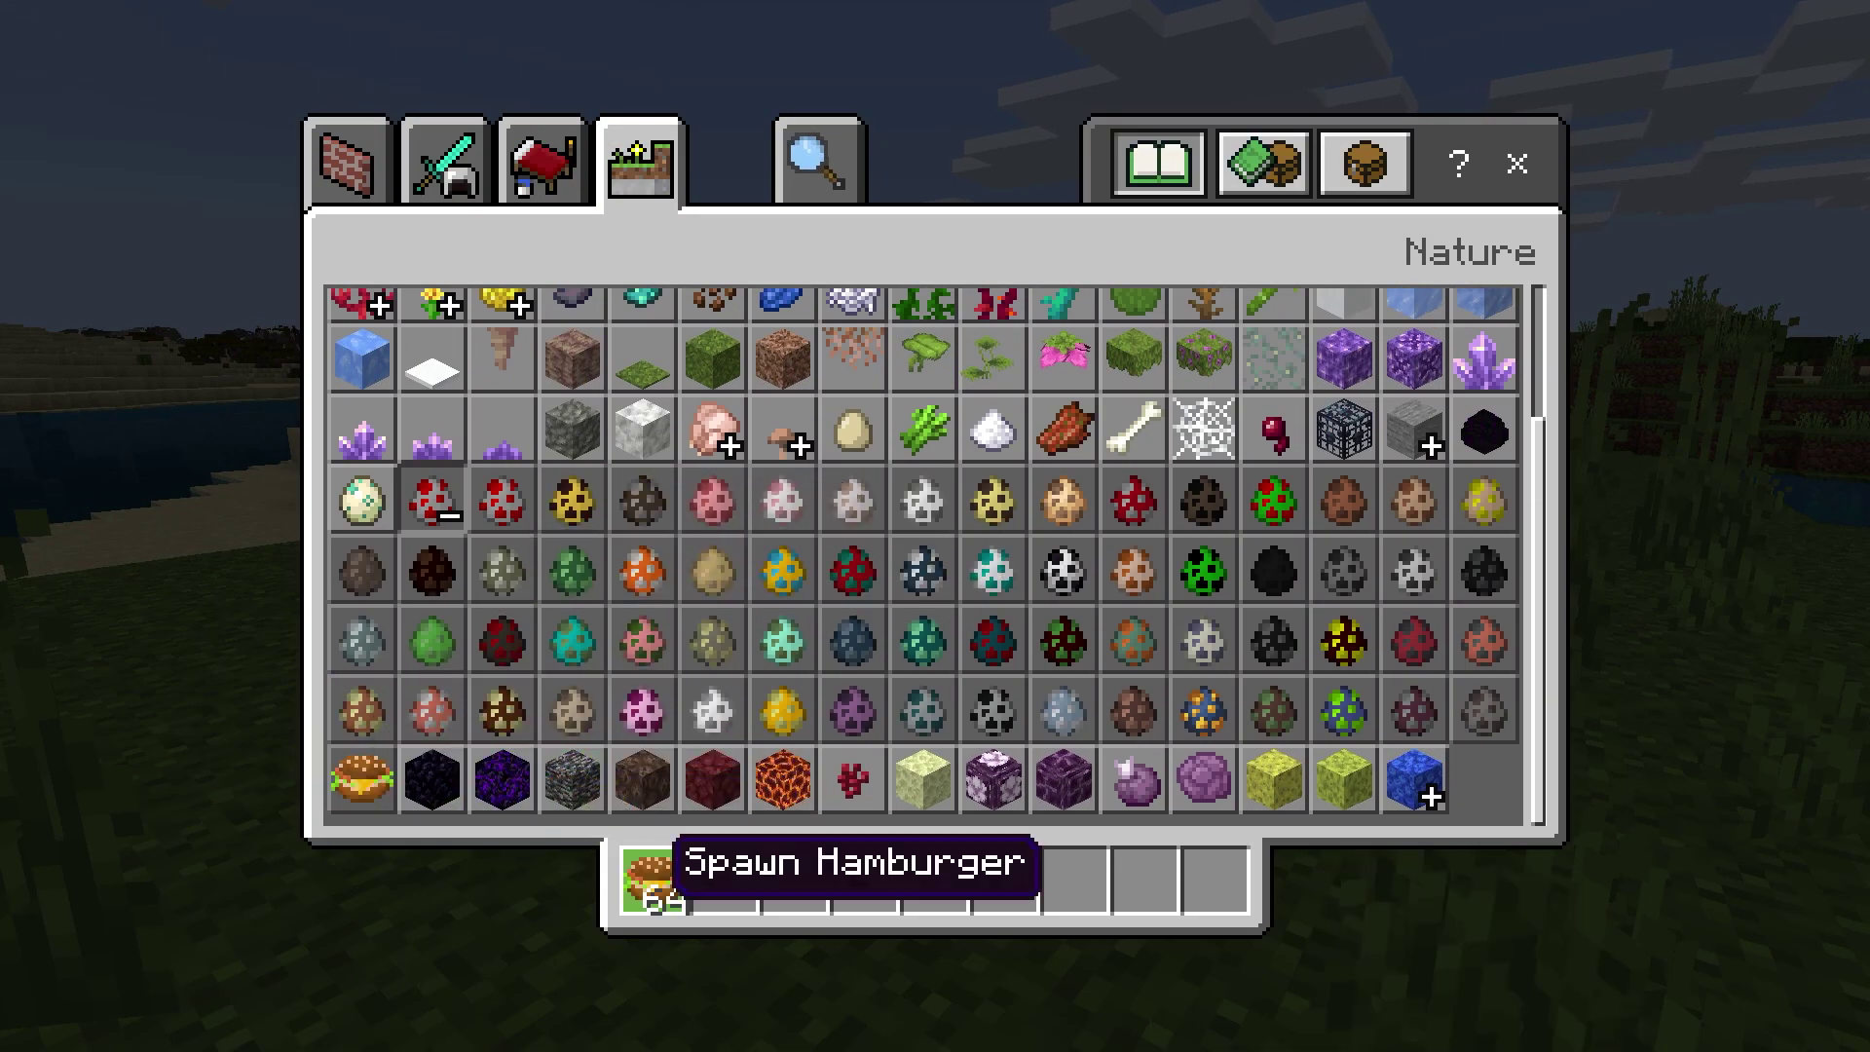
key("e")
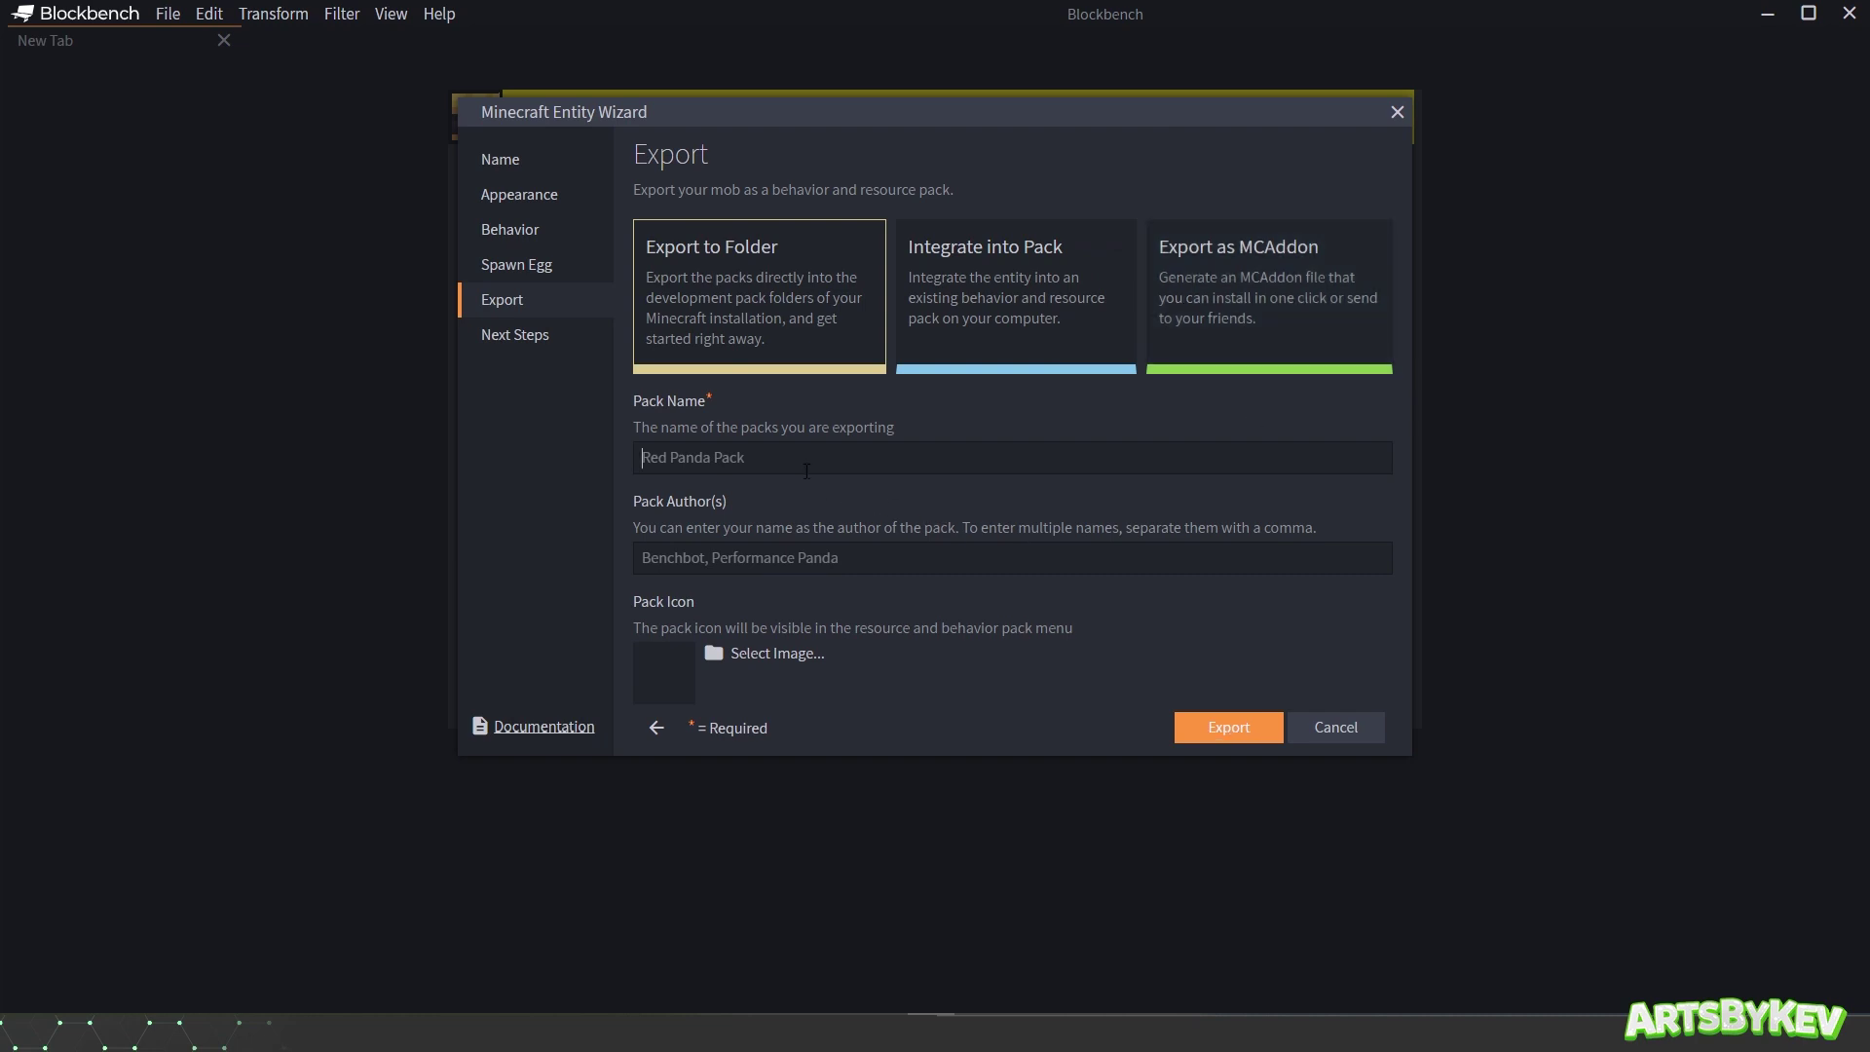
Step: Export the entity with Export to Folder, naming the pack Hamburger and filling in the pack author's name
type("Hamburger")
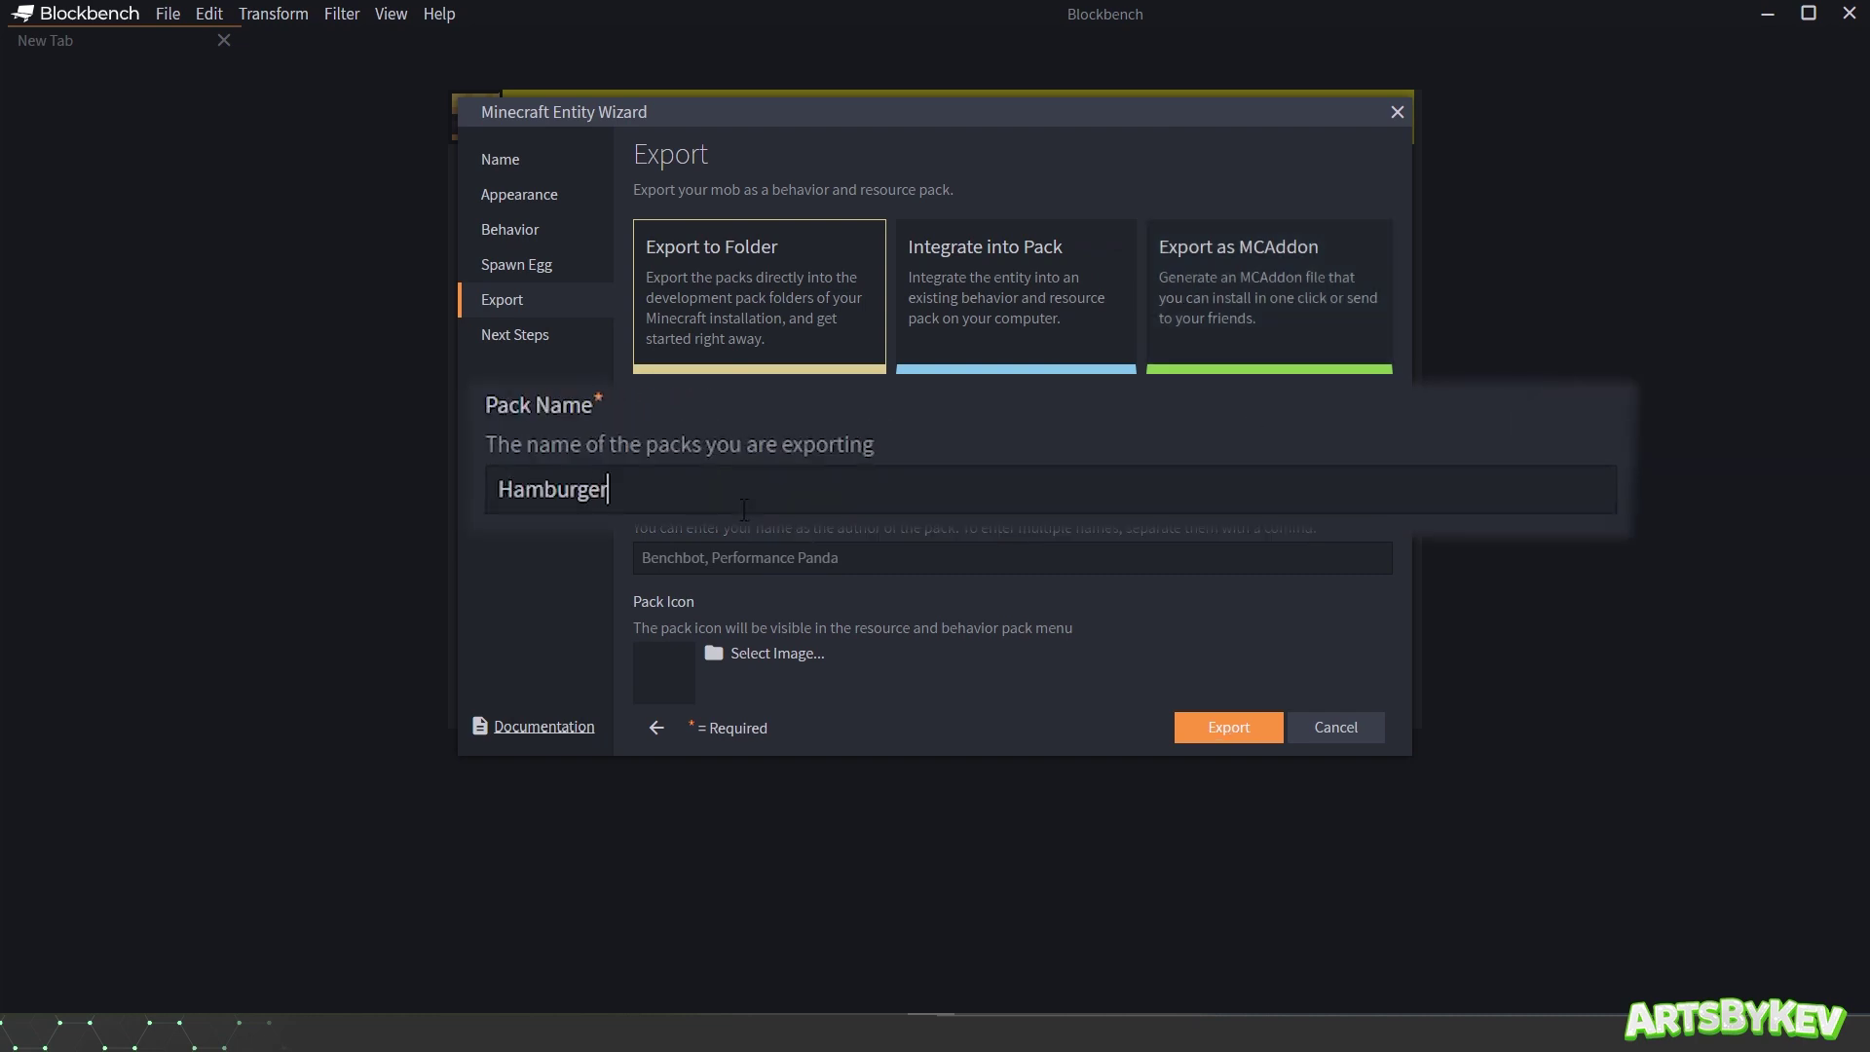
type("Hamburger Hamburgersson")
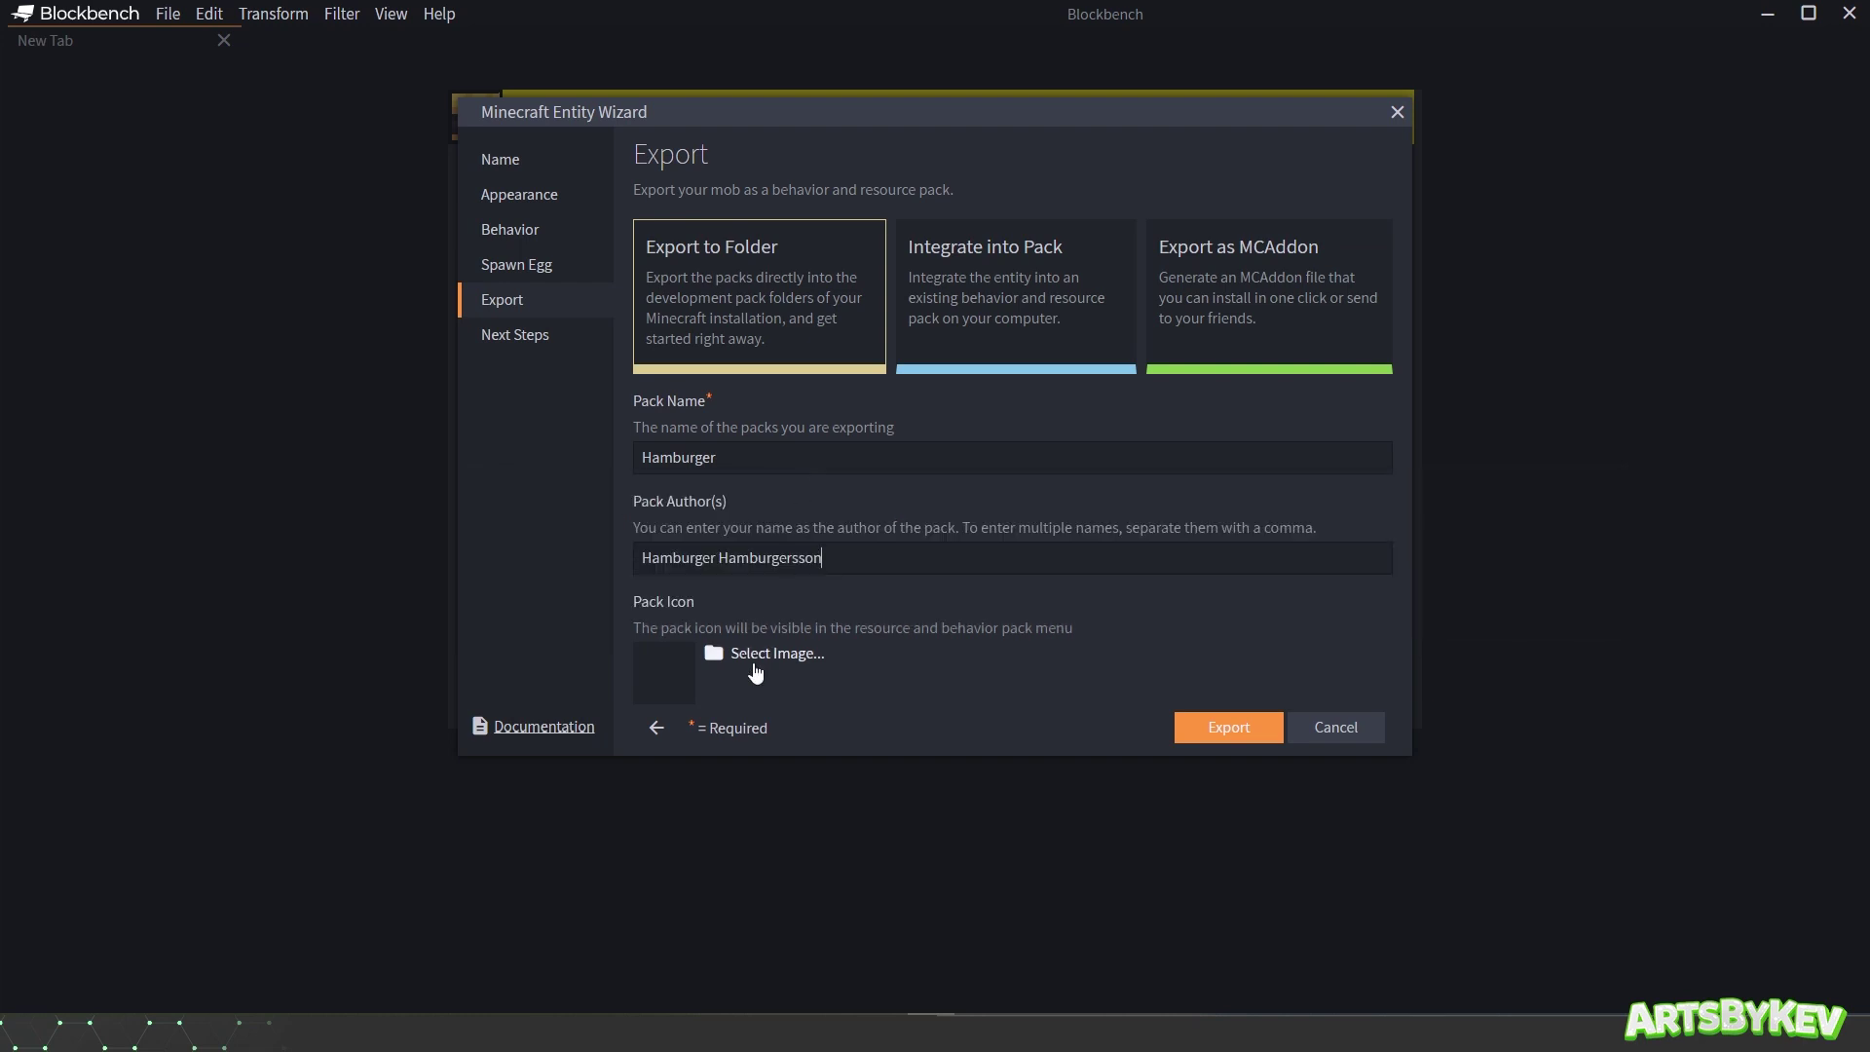
left_click(1197, 737)
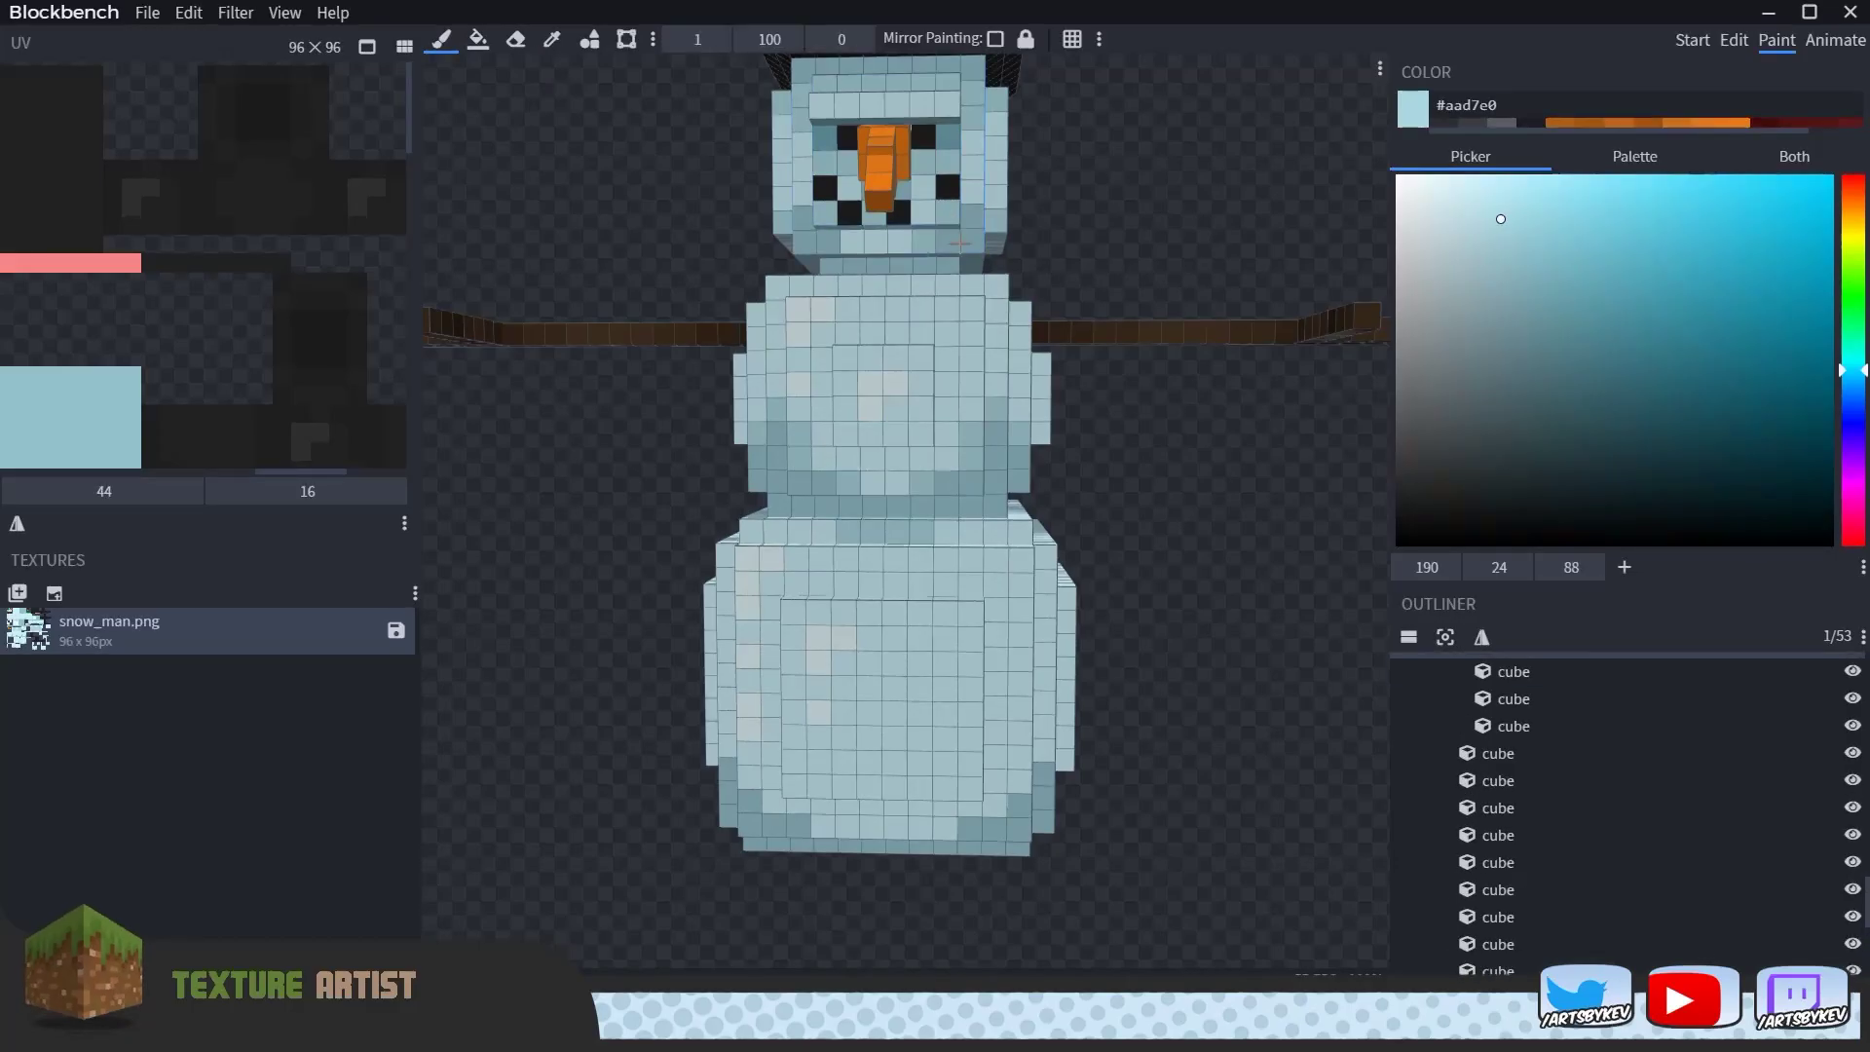
Step: Paint on the lower front of the snowman's base with the light blue color #aad7e0
left_click_drag(1101, 227, 1046, 717)
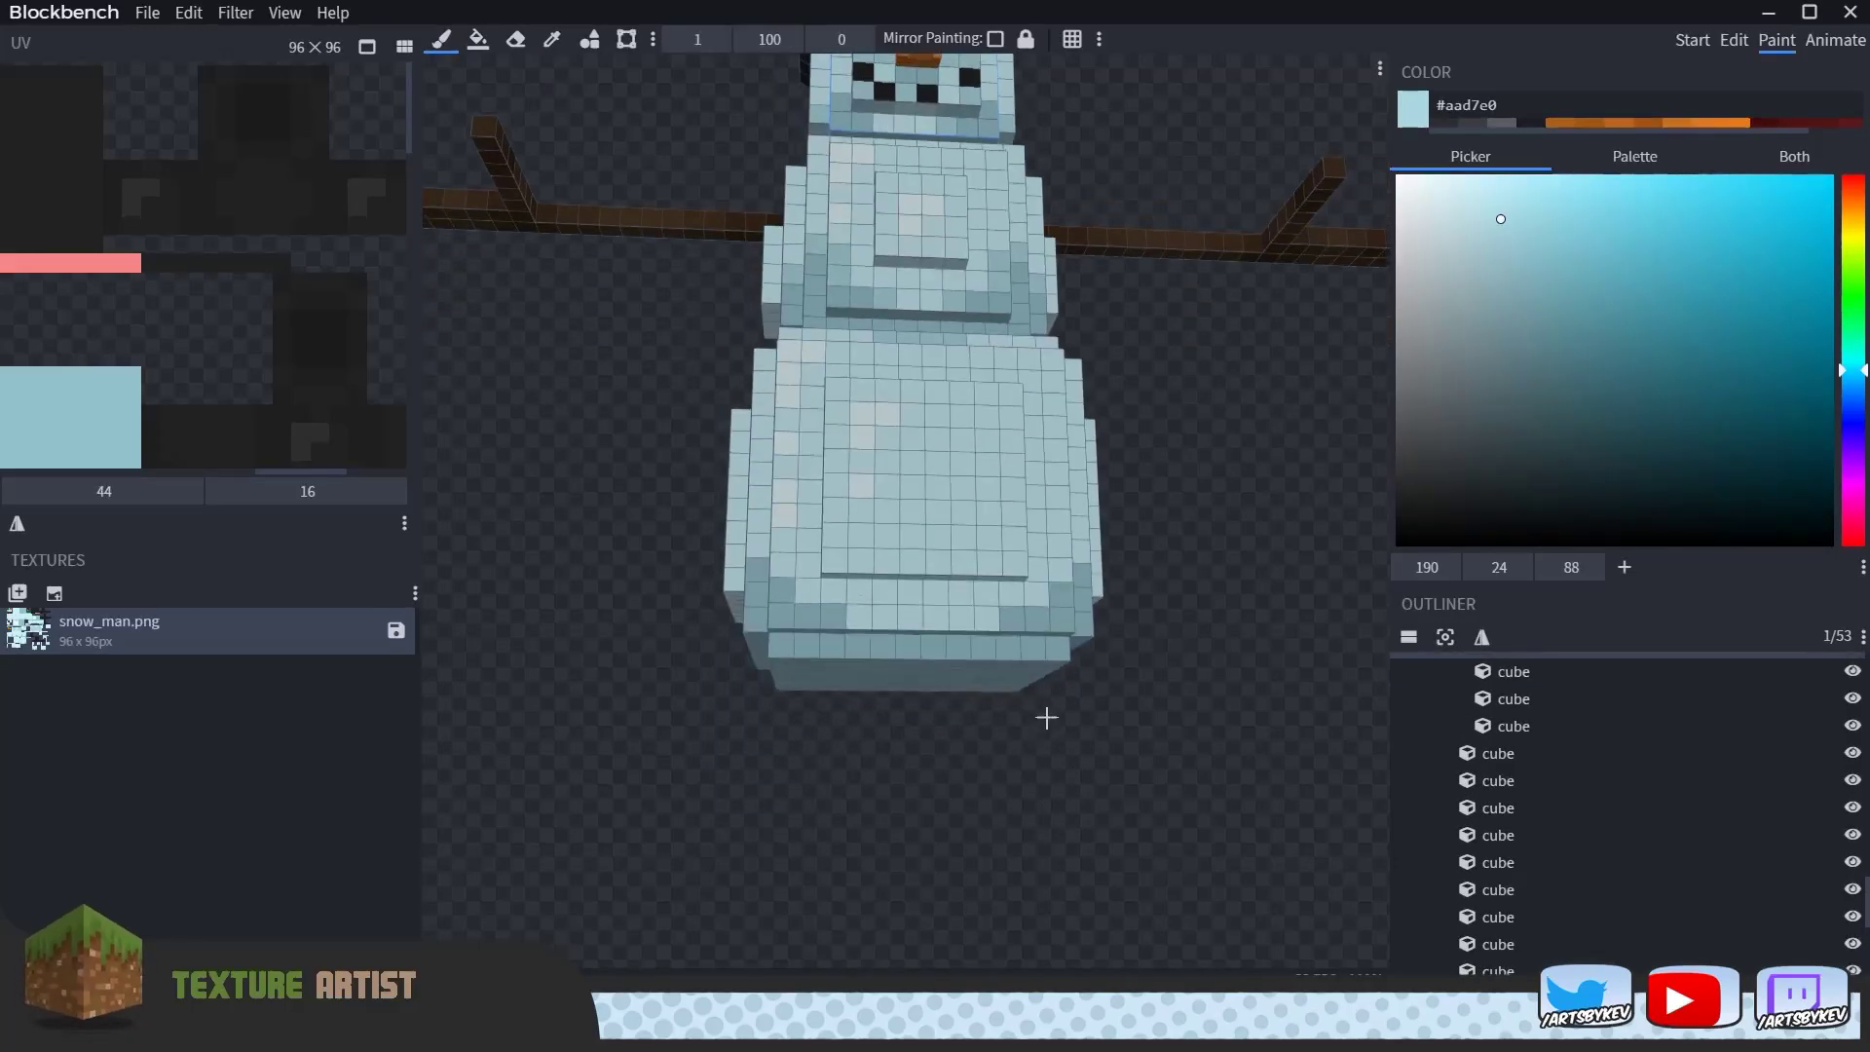
left_click(988, 614)
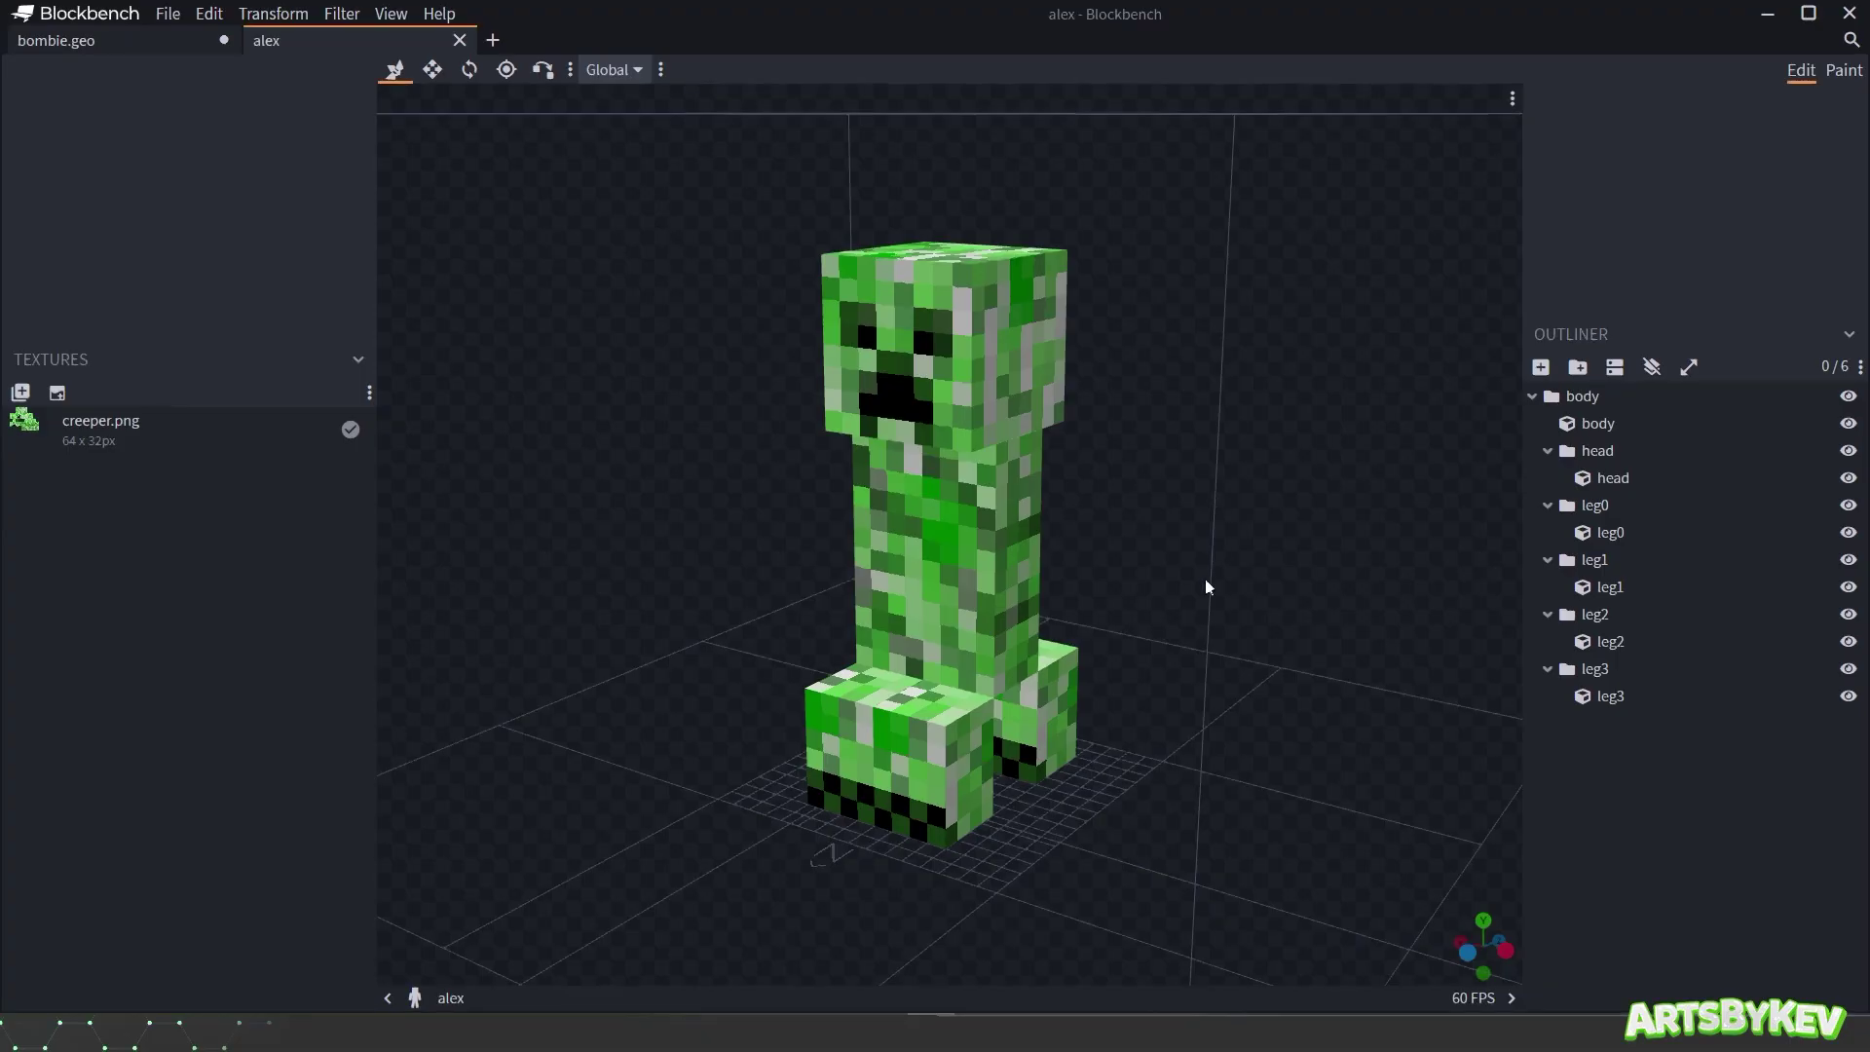
Step: Switch the bombie model from Edit to Paint mode
mouse_move(1165, 569)
left_mouse_down()
mouse_move(1241, 577)
mouse_move(1189, 576)
left_mouse_up()
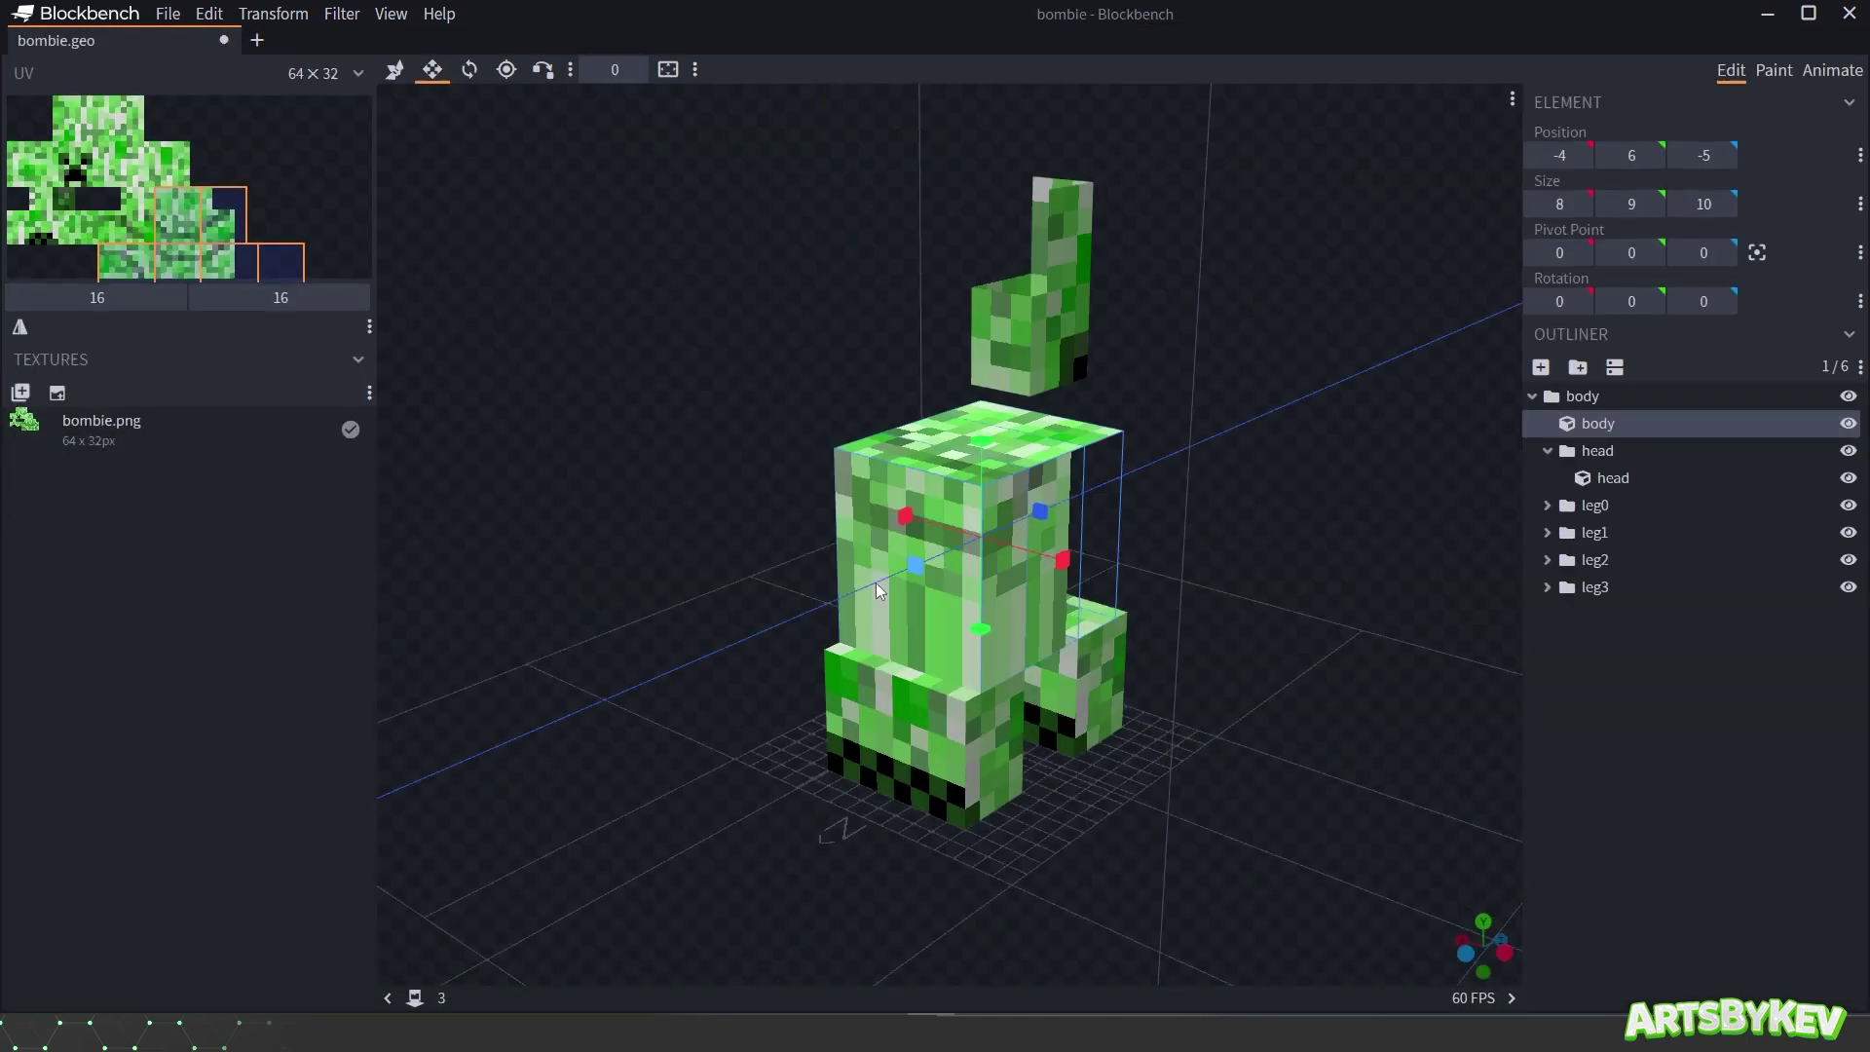
left_click_drag(1179, 649, 1142, 694)
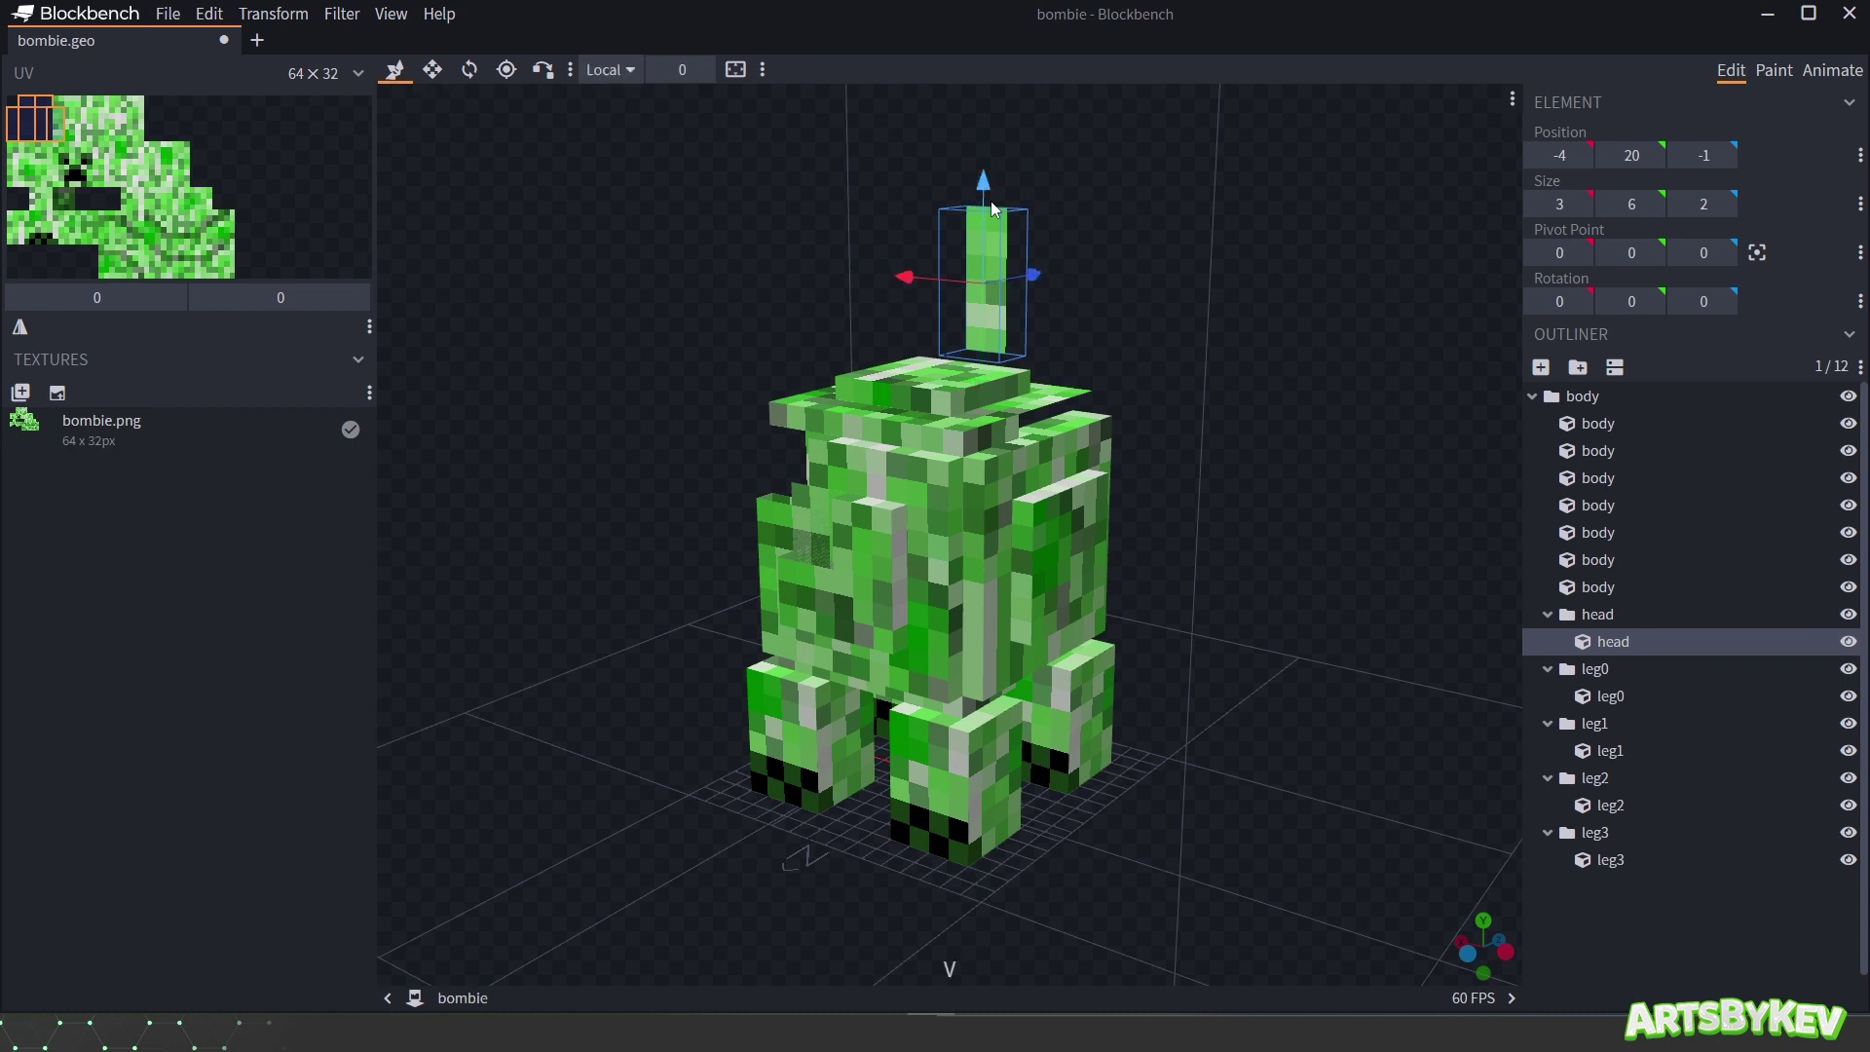
left_click(1773, 70)
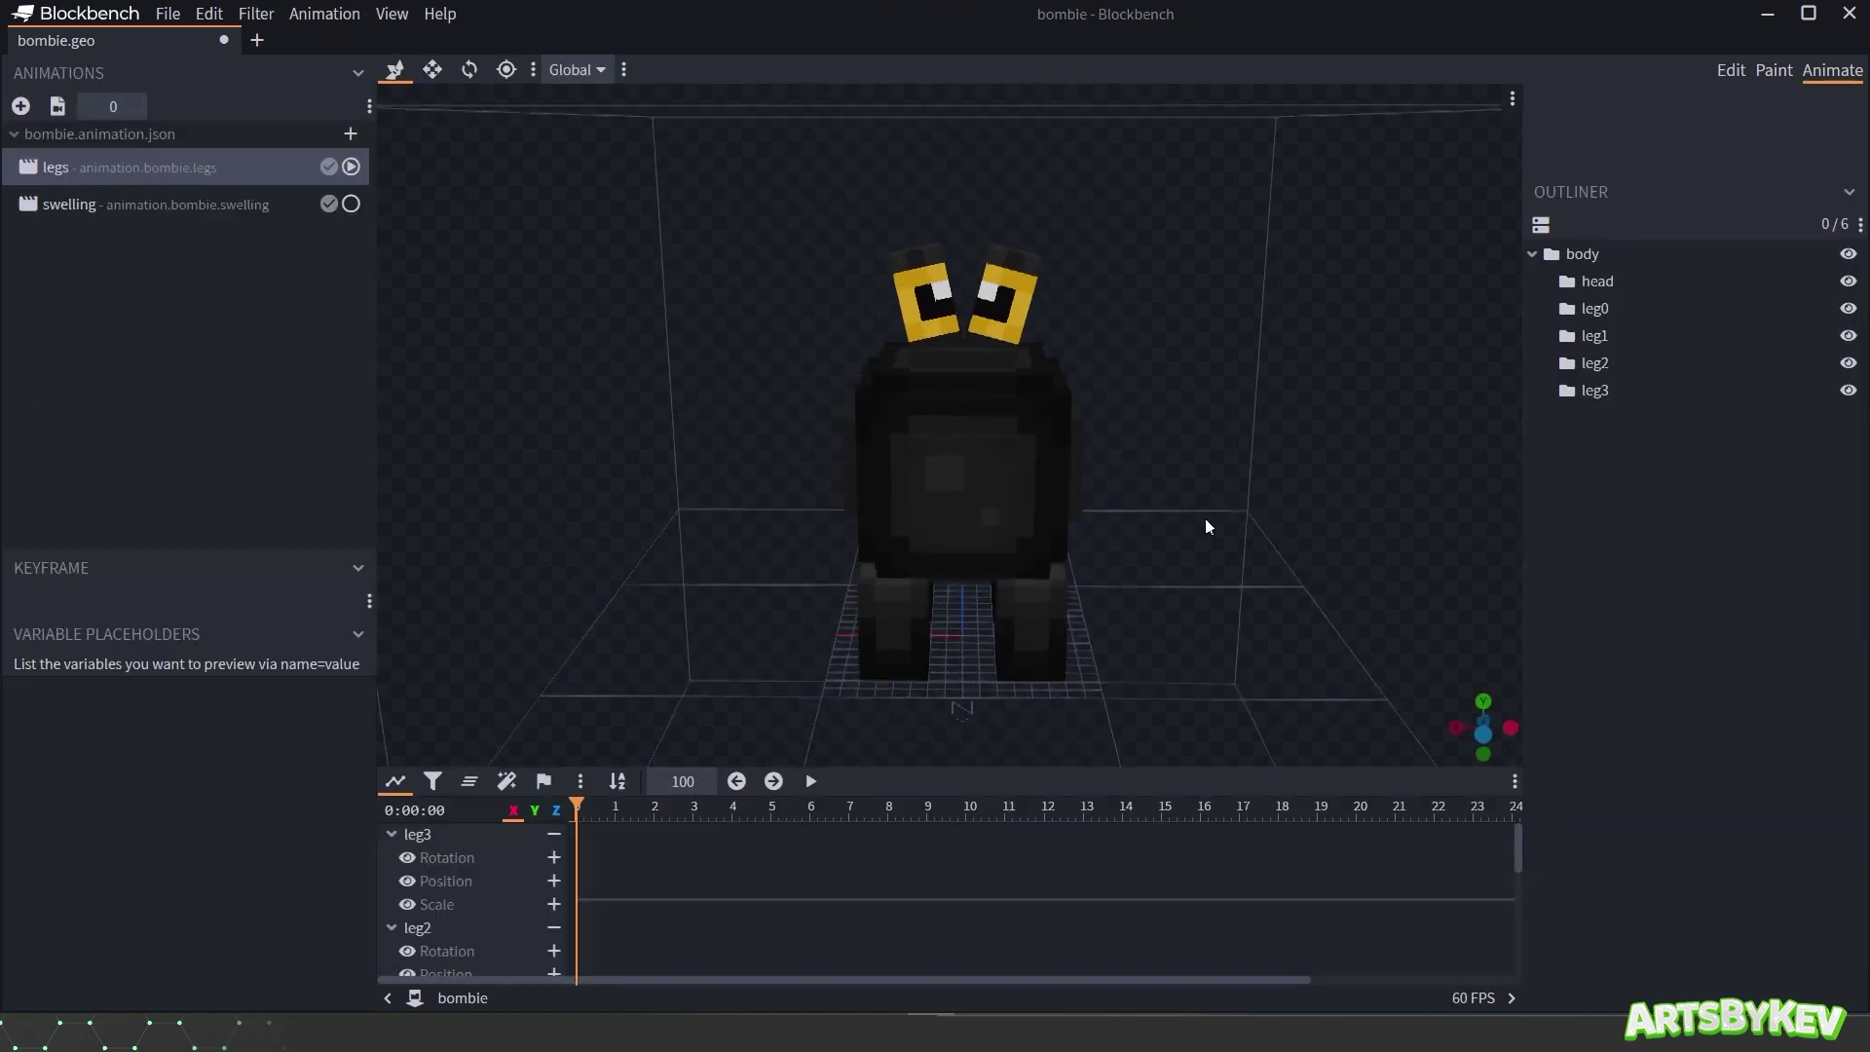
Step: Save the animated bombie model
left_click_drag(1253, 524, 671, 541)
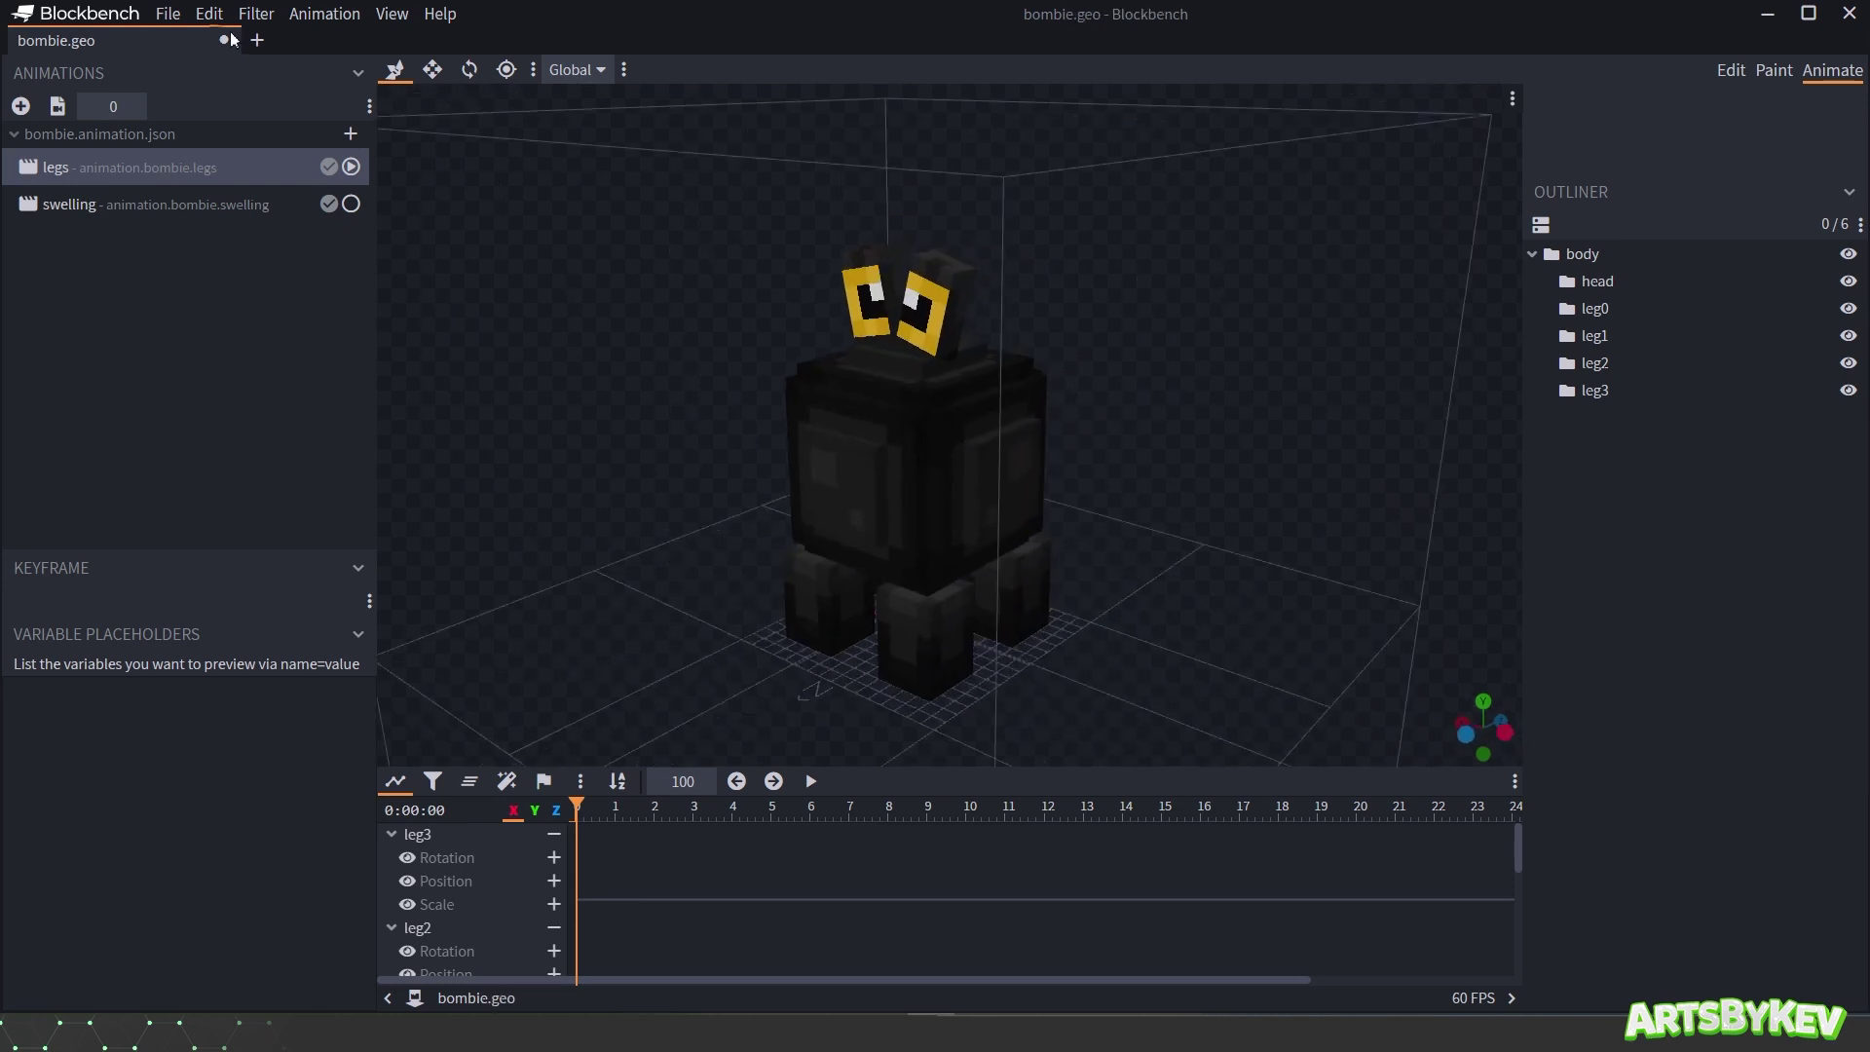
left_click(166, 18)
mouse_move(208, 347)
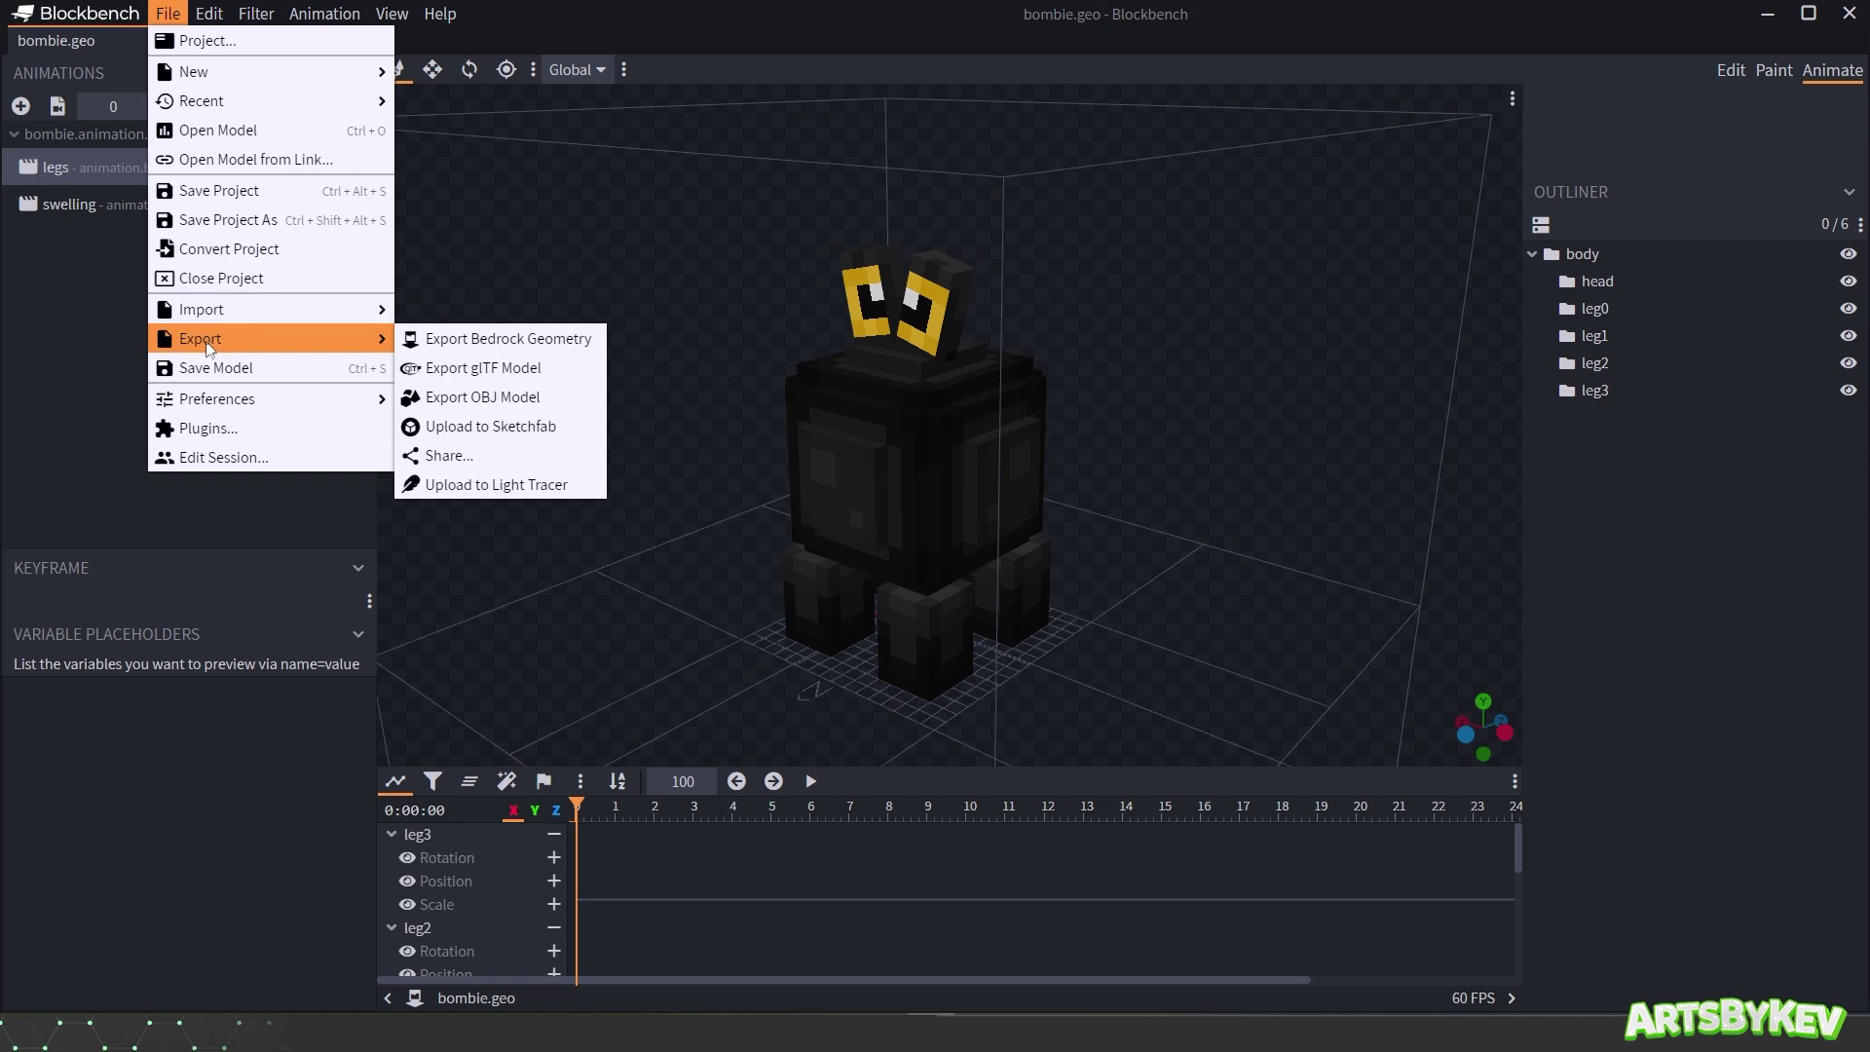
left_click(218, 367)
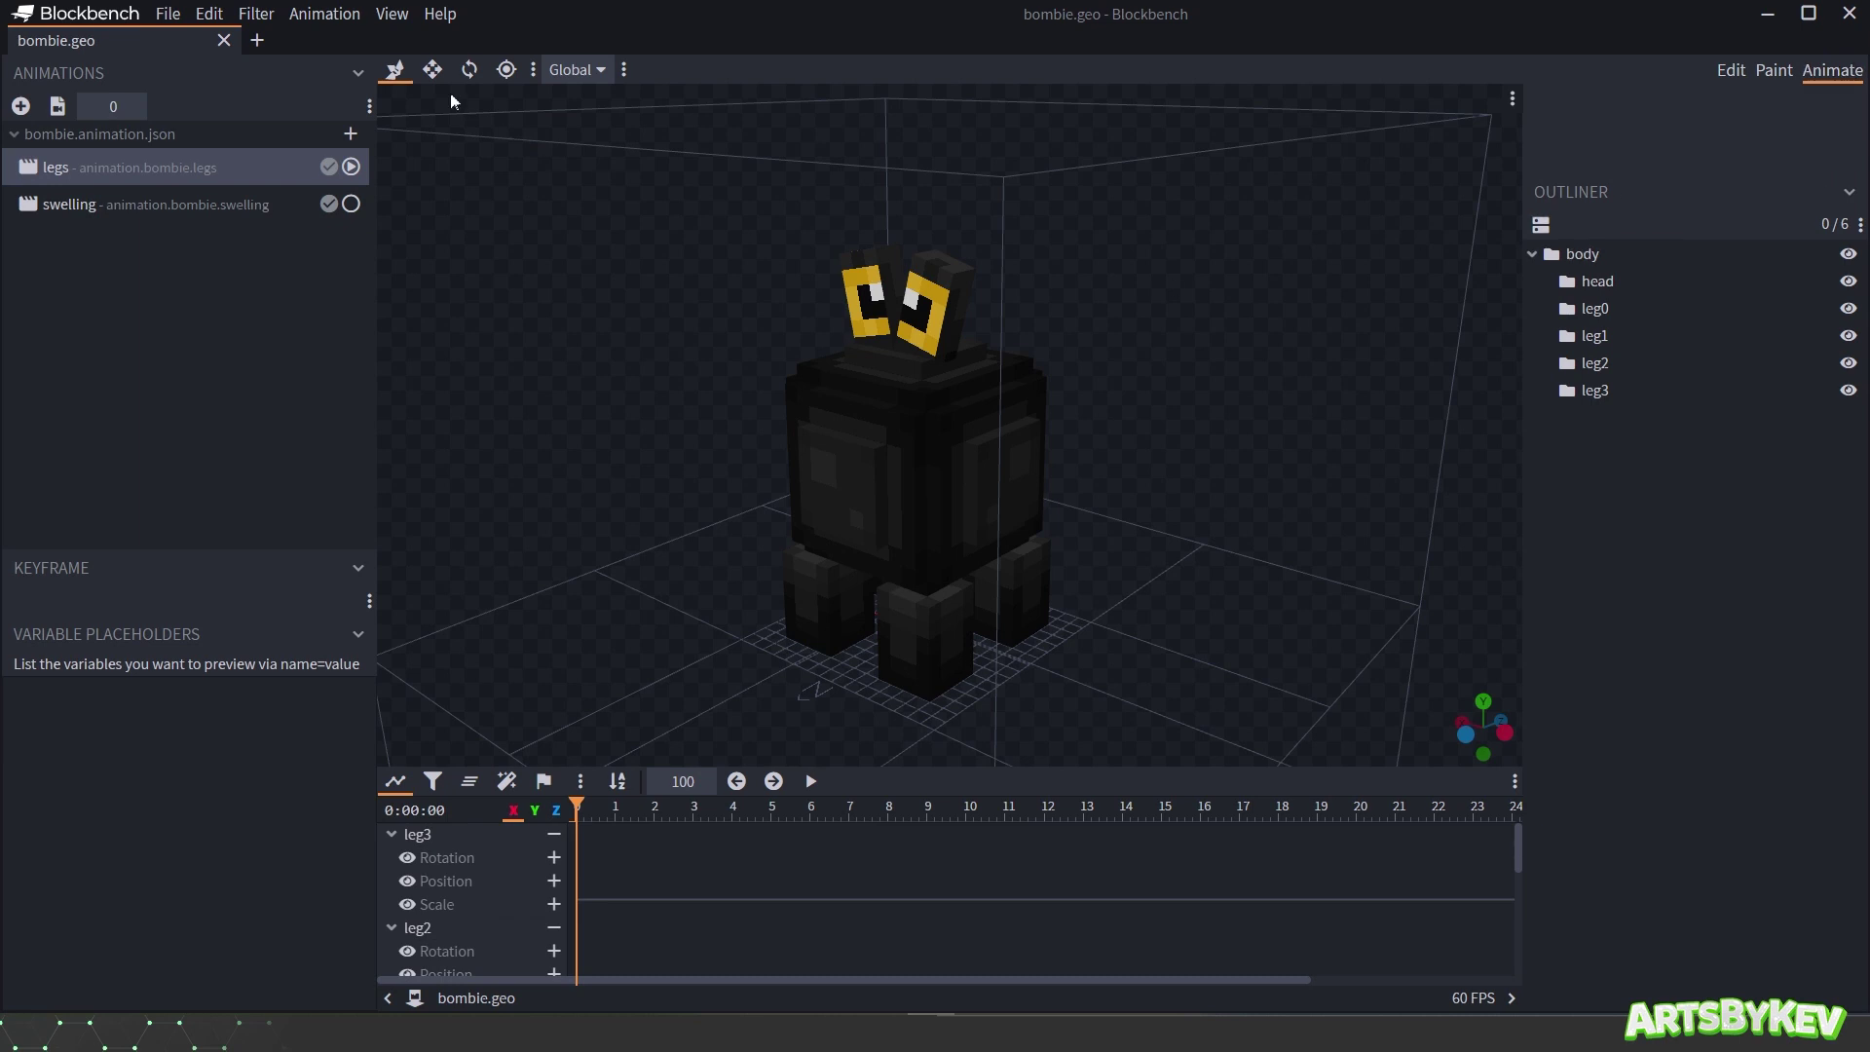
Step: Save all of the bombie model's animations and switch the model to Paint mode
left_click(316, 18)
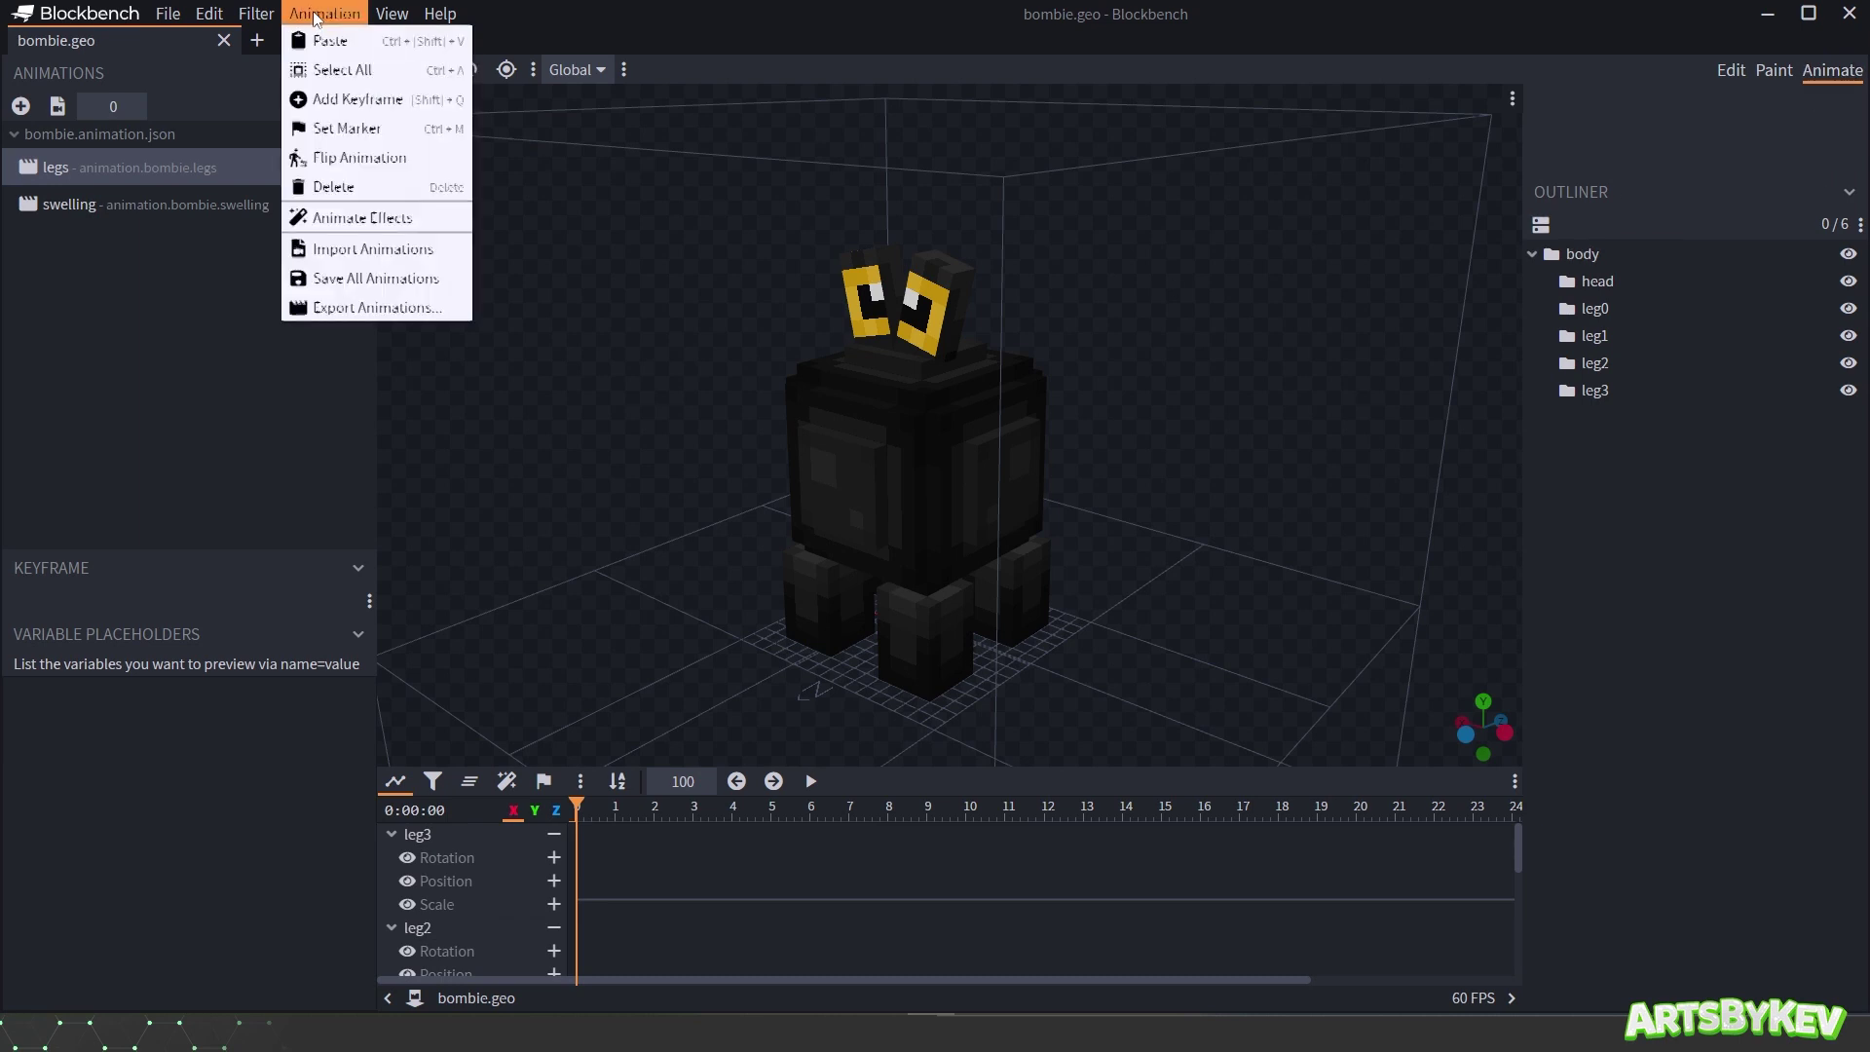
left_click(357, 280)
left_click(1774, 73)
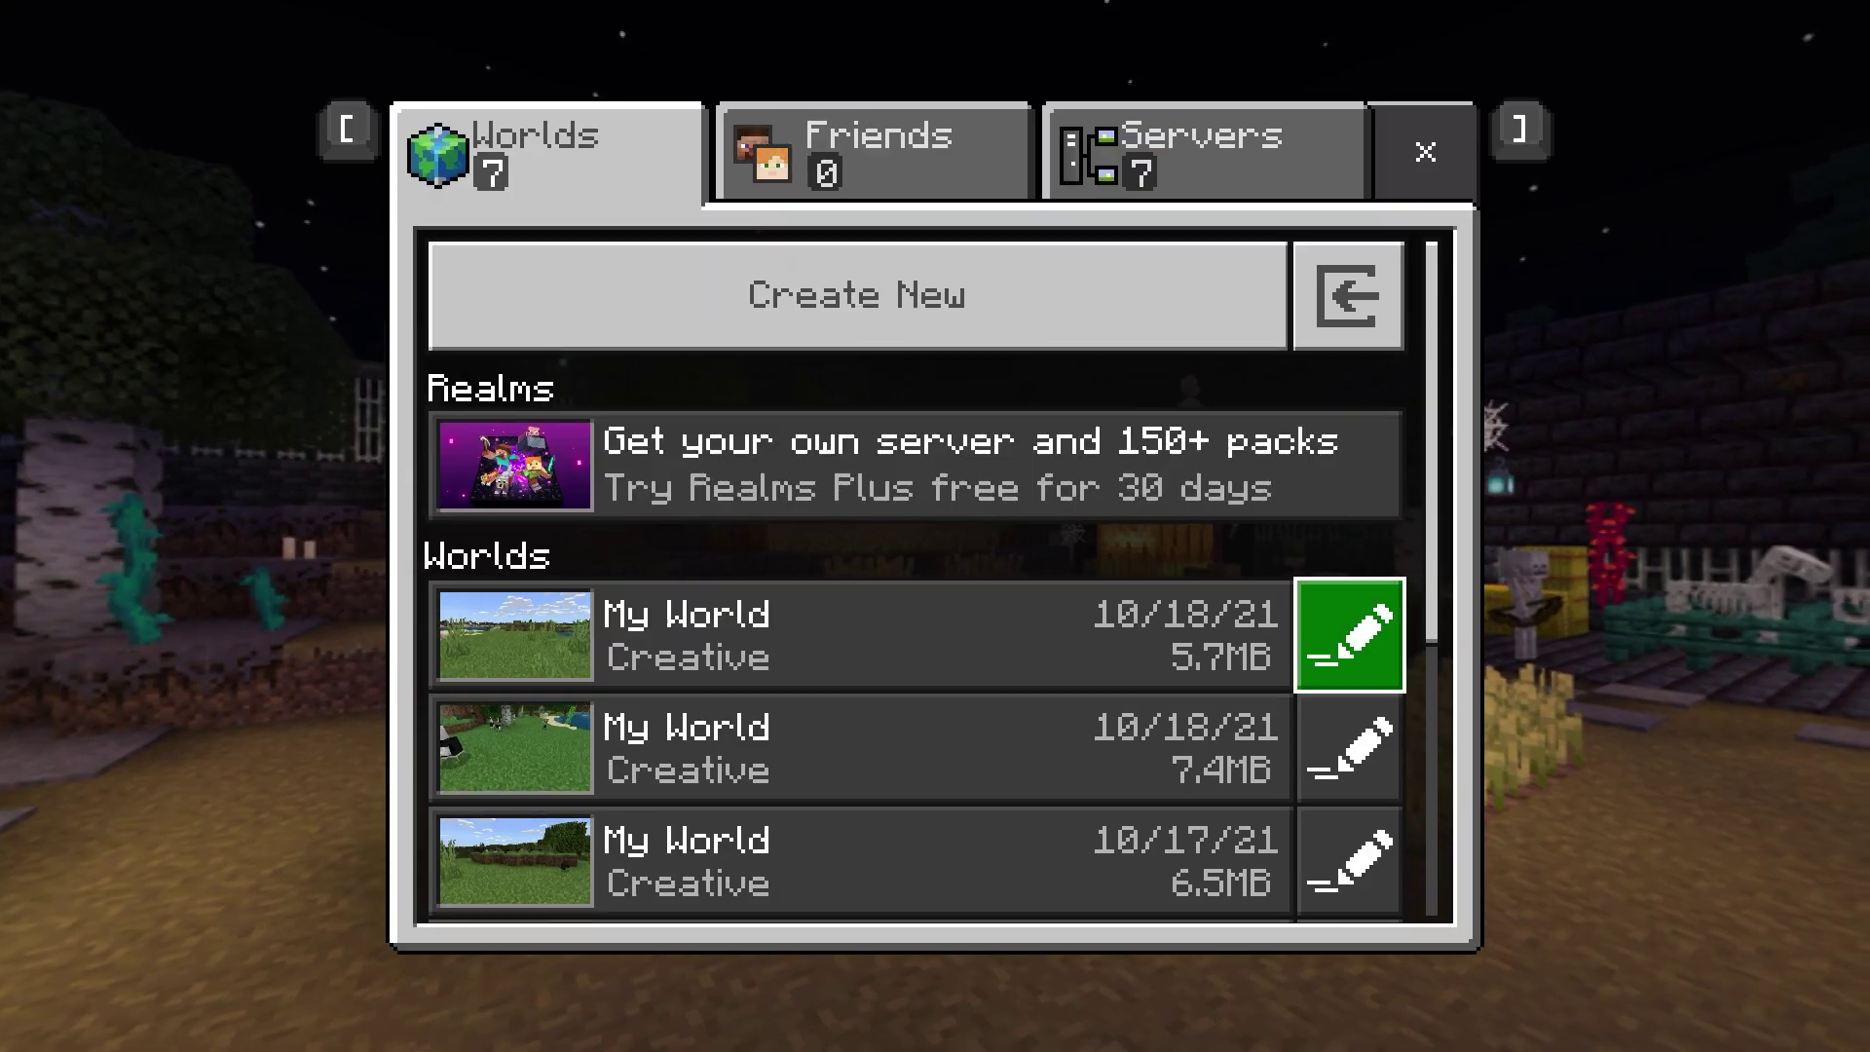
Step: In Minecraft, edit the first My World's behavior packs, deactivating Hamburger and activating Bombie Boom Pack
left_click(1347, 626)
left_click(360, 984)
left_click(1807, 143)
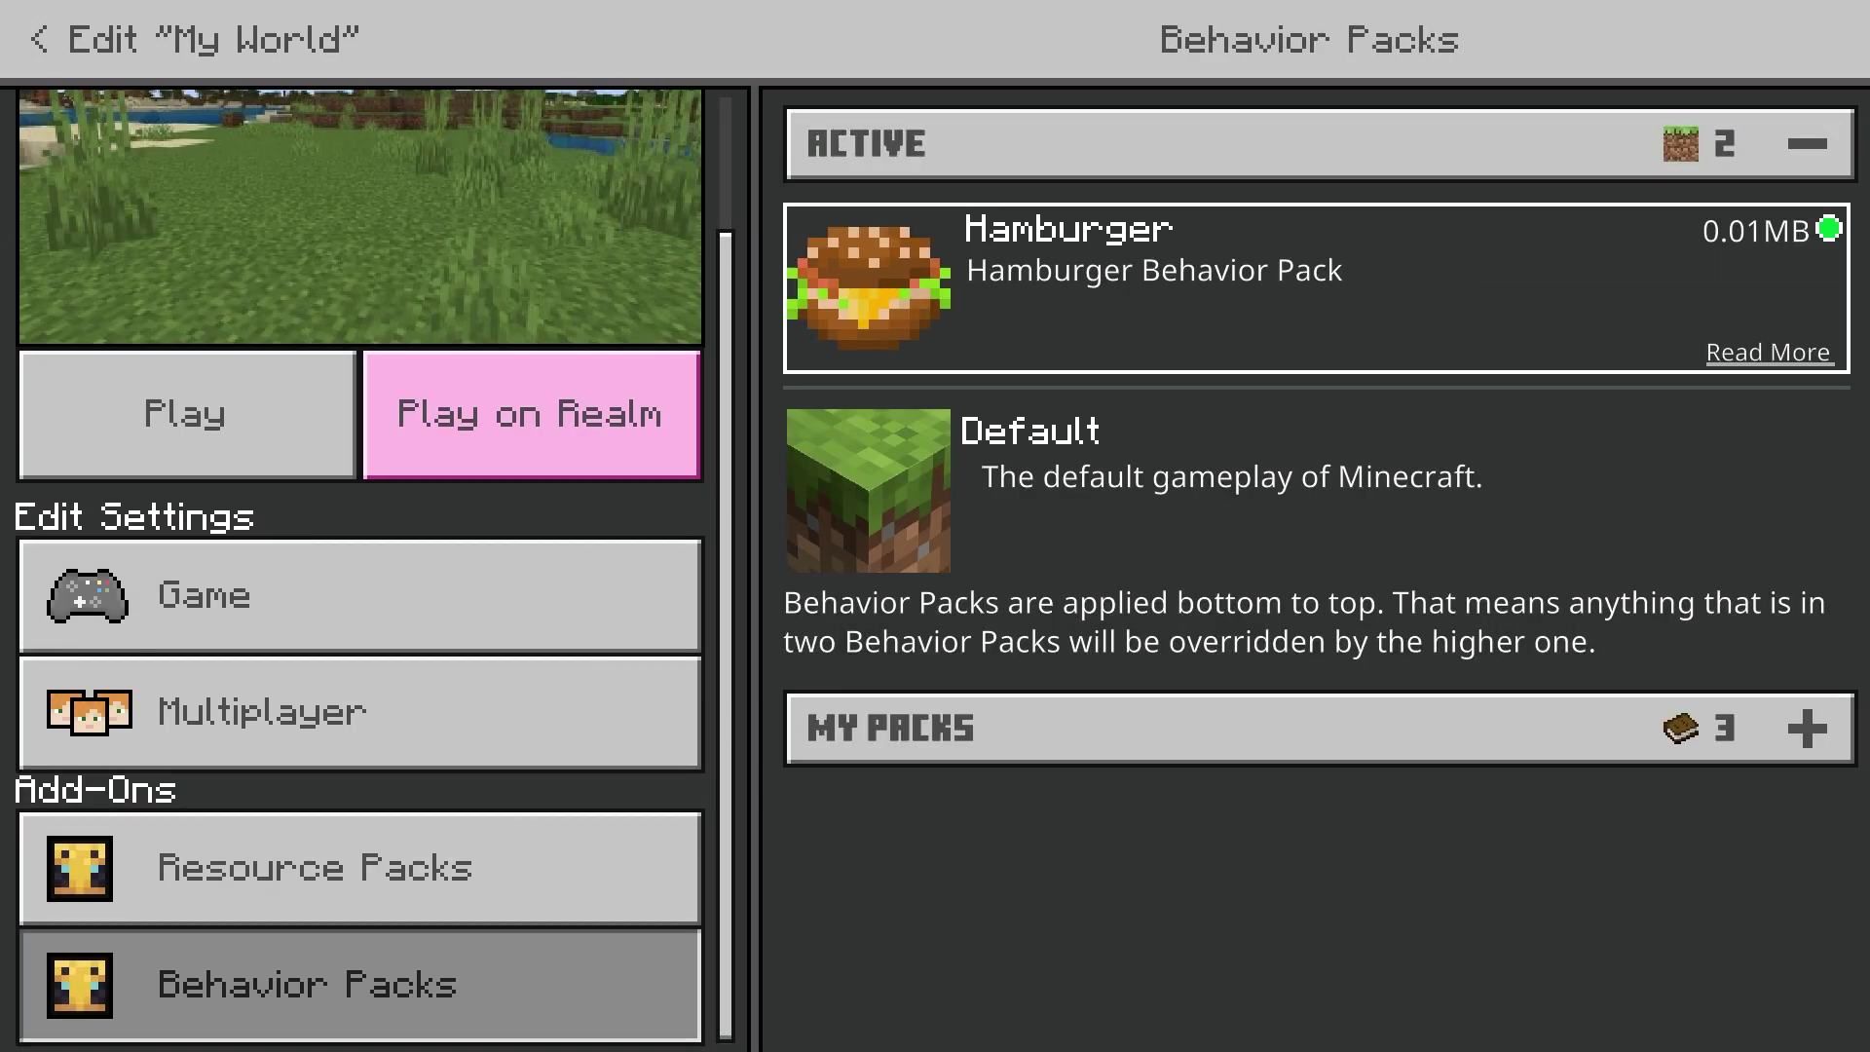
left_click(1266, 230)
left_click(1539, 430)
left_click(931, 647)
left_click(1807, 526)
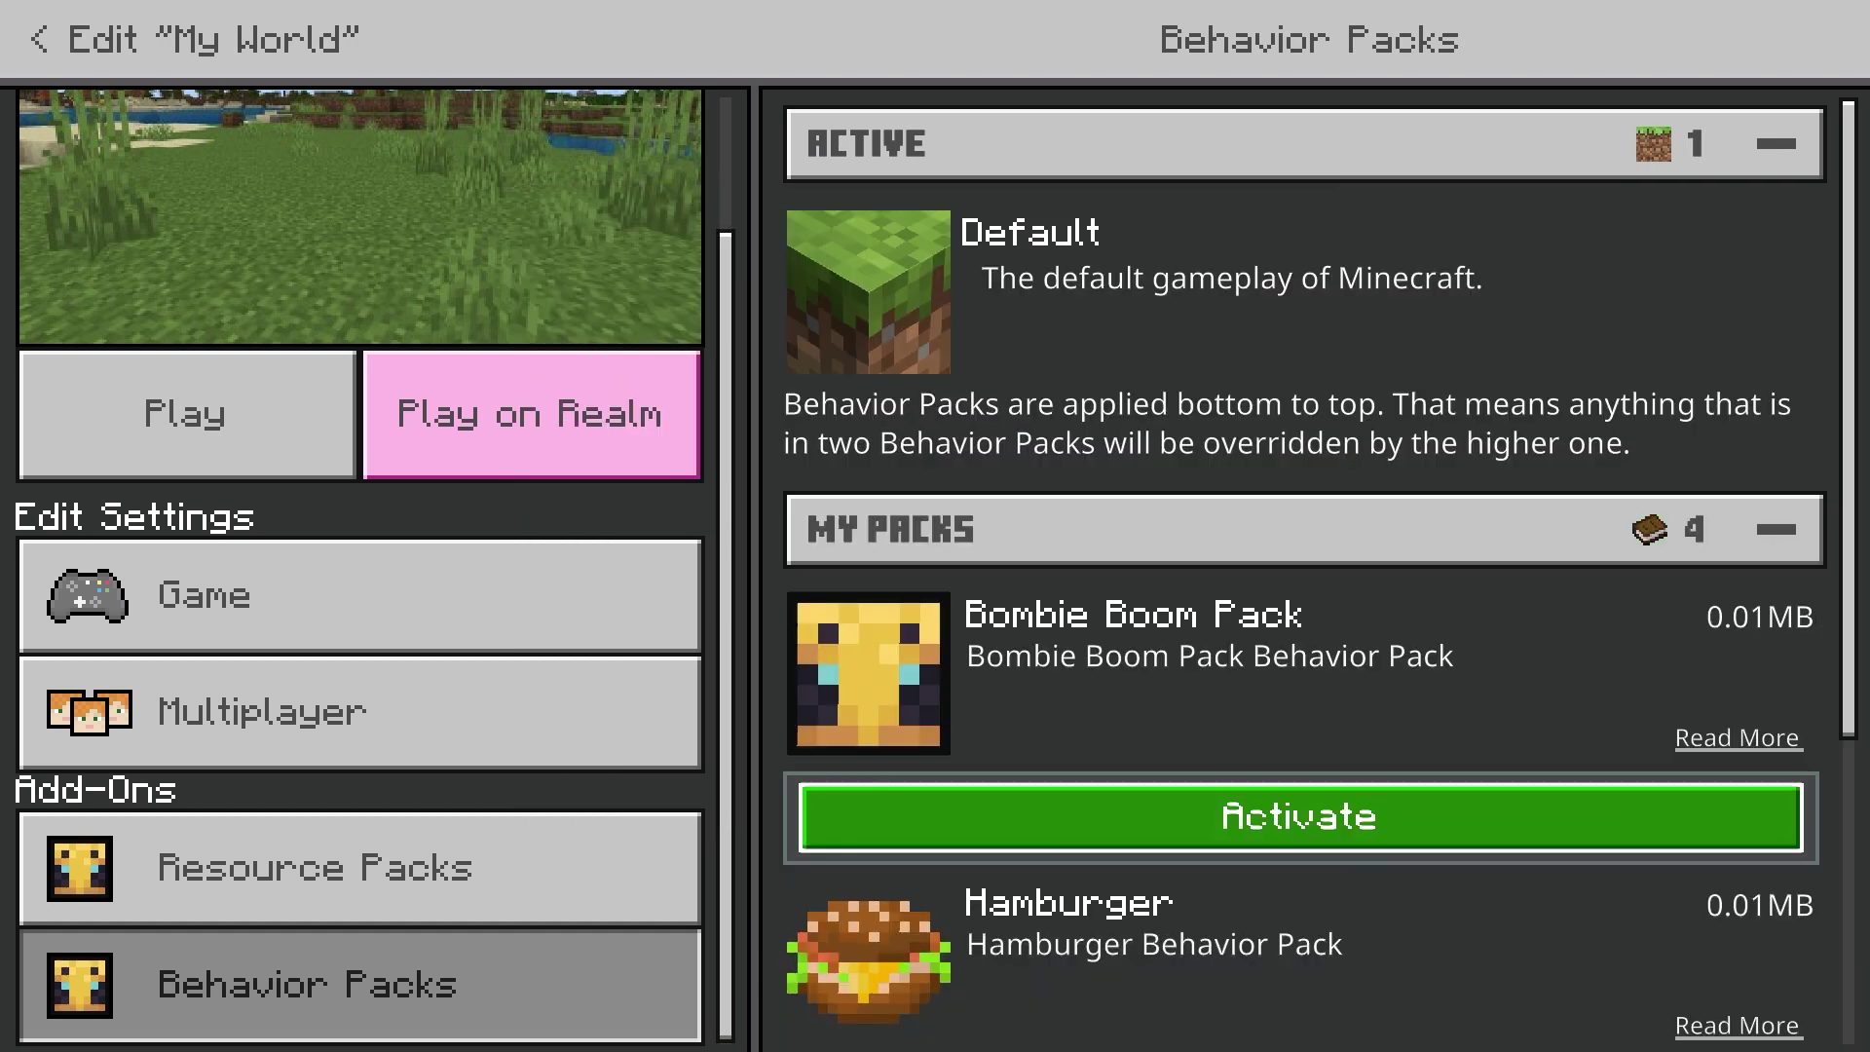
left_click(1298, 814)
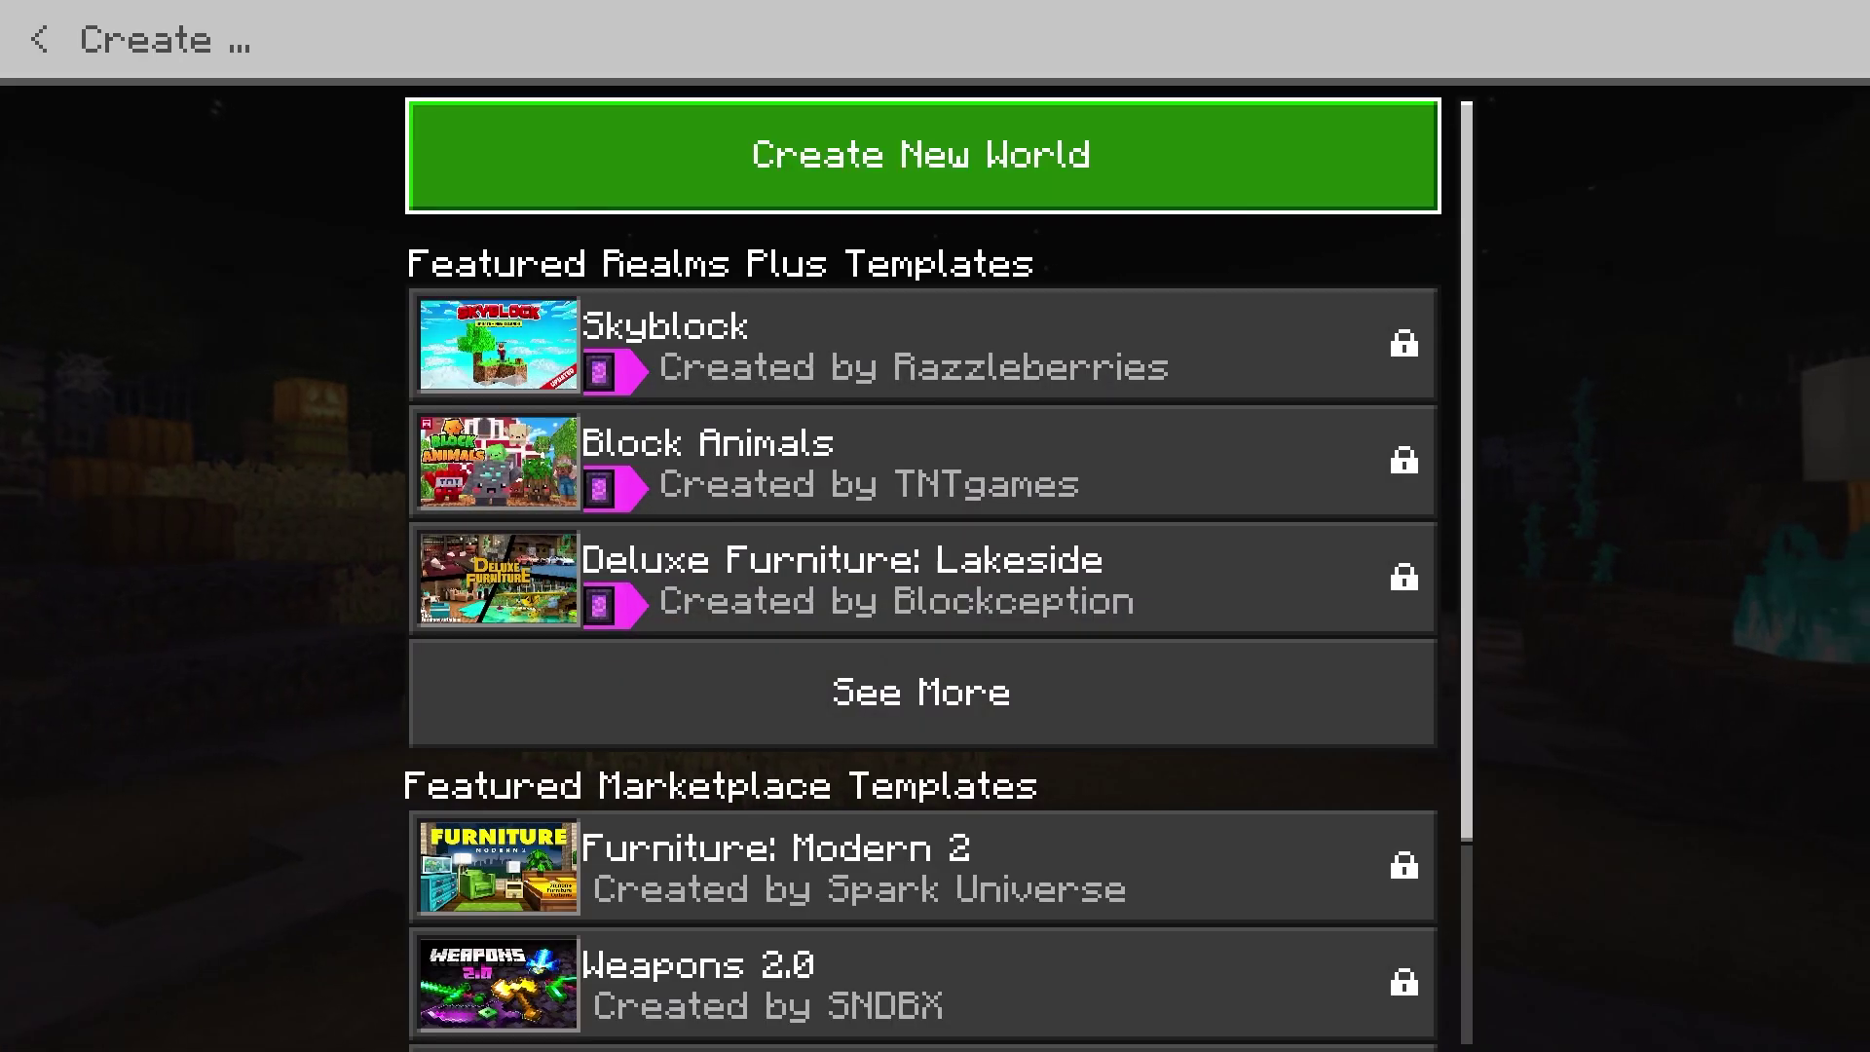
Step: Set up a new world with the Bombie Boom Pack behavior pack activated, agreeing to turn off achievements
left_click(922, 155)
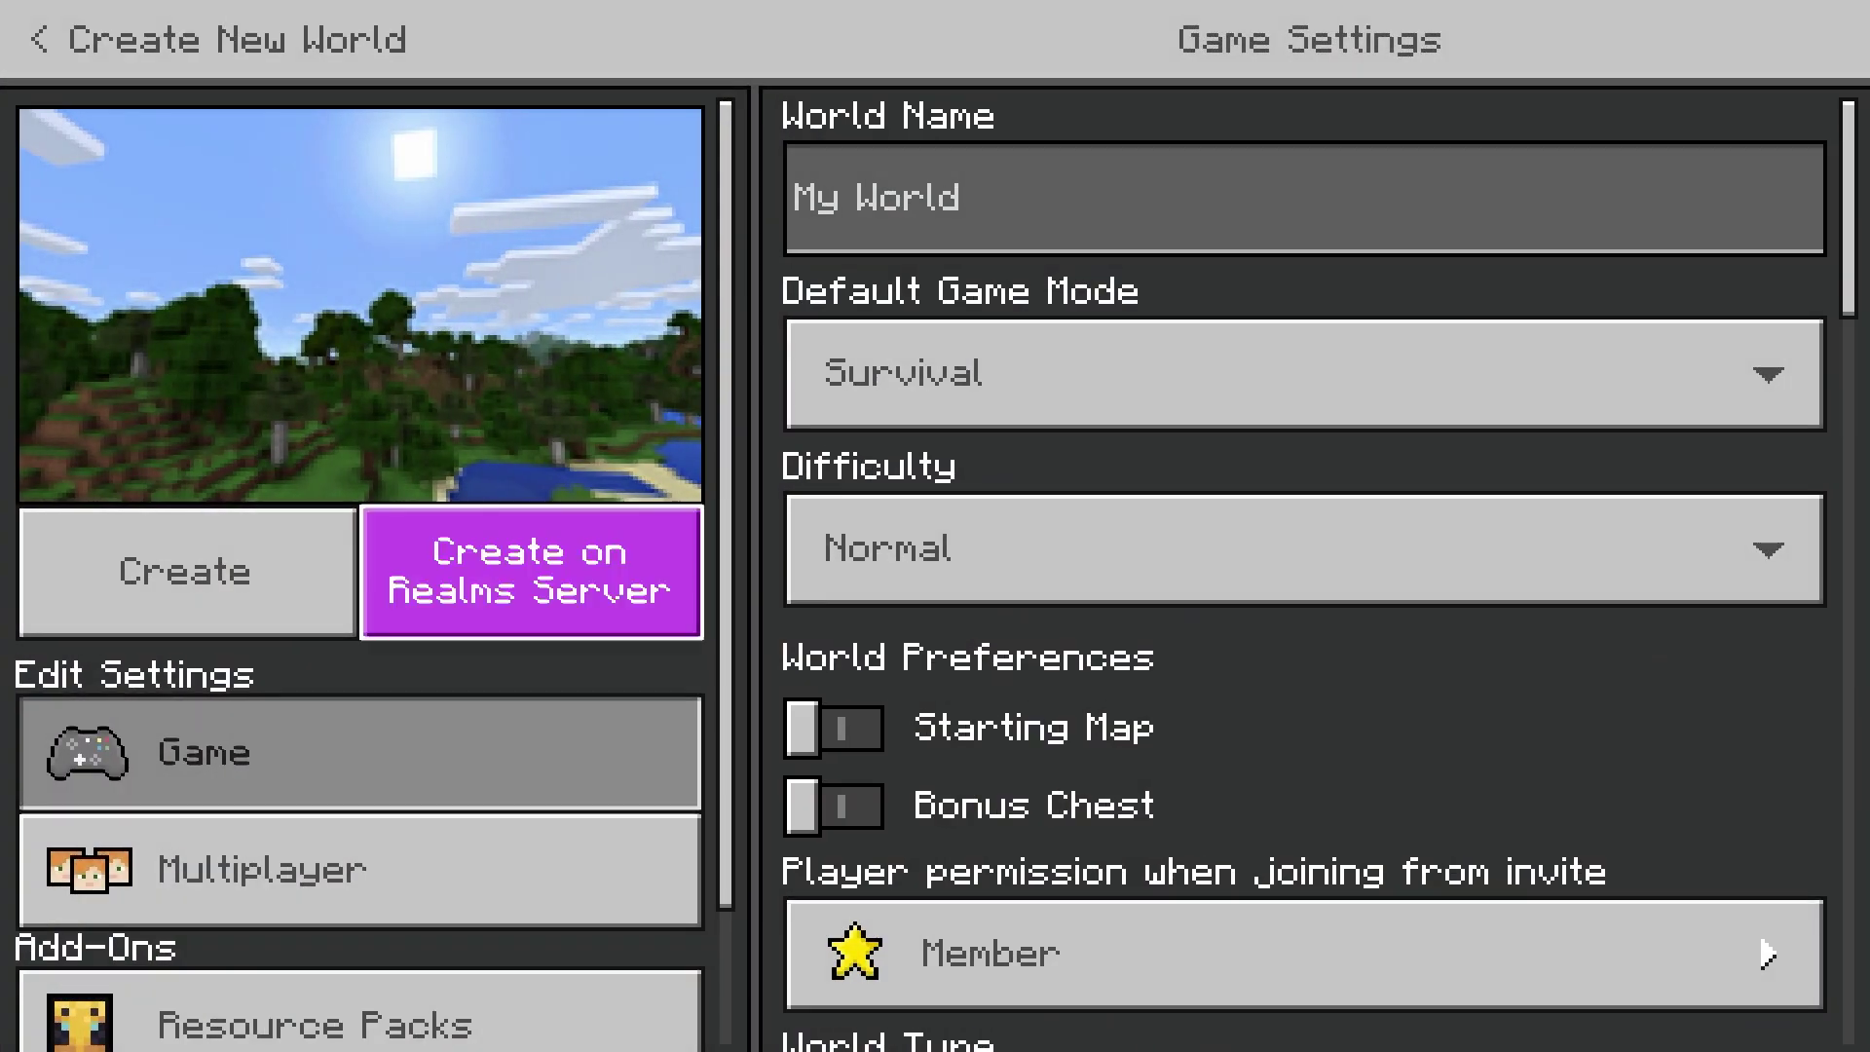
key("Down")
key("Down")
key("Down")
key("Return")
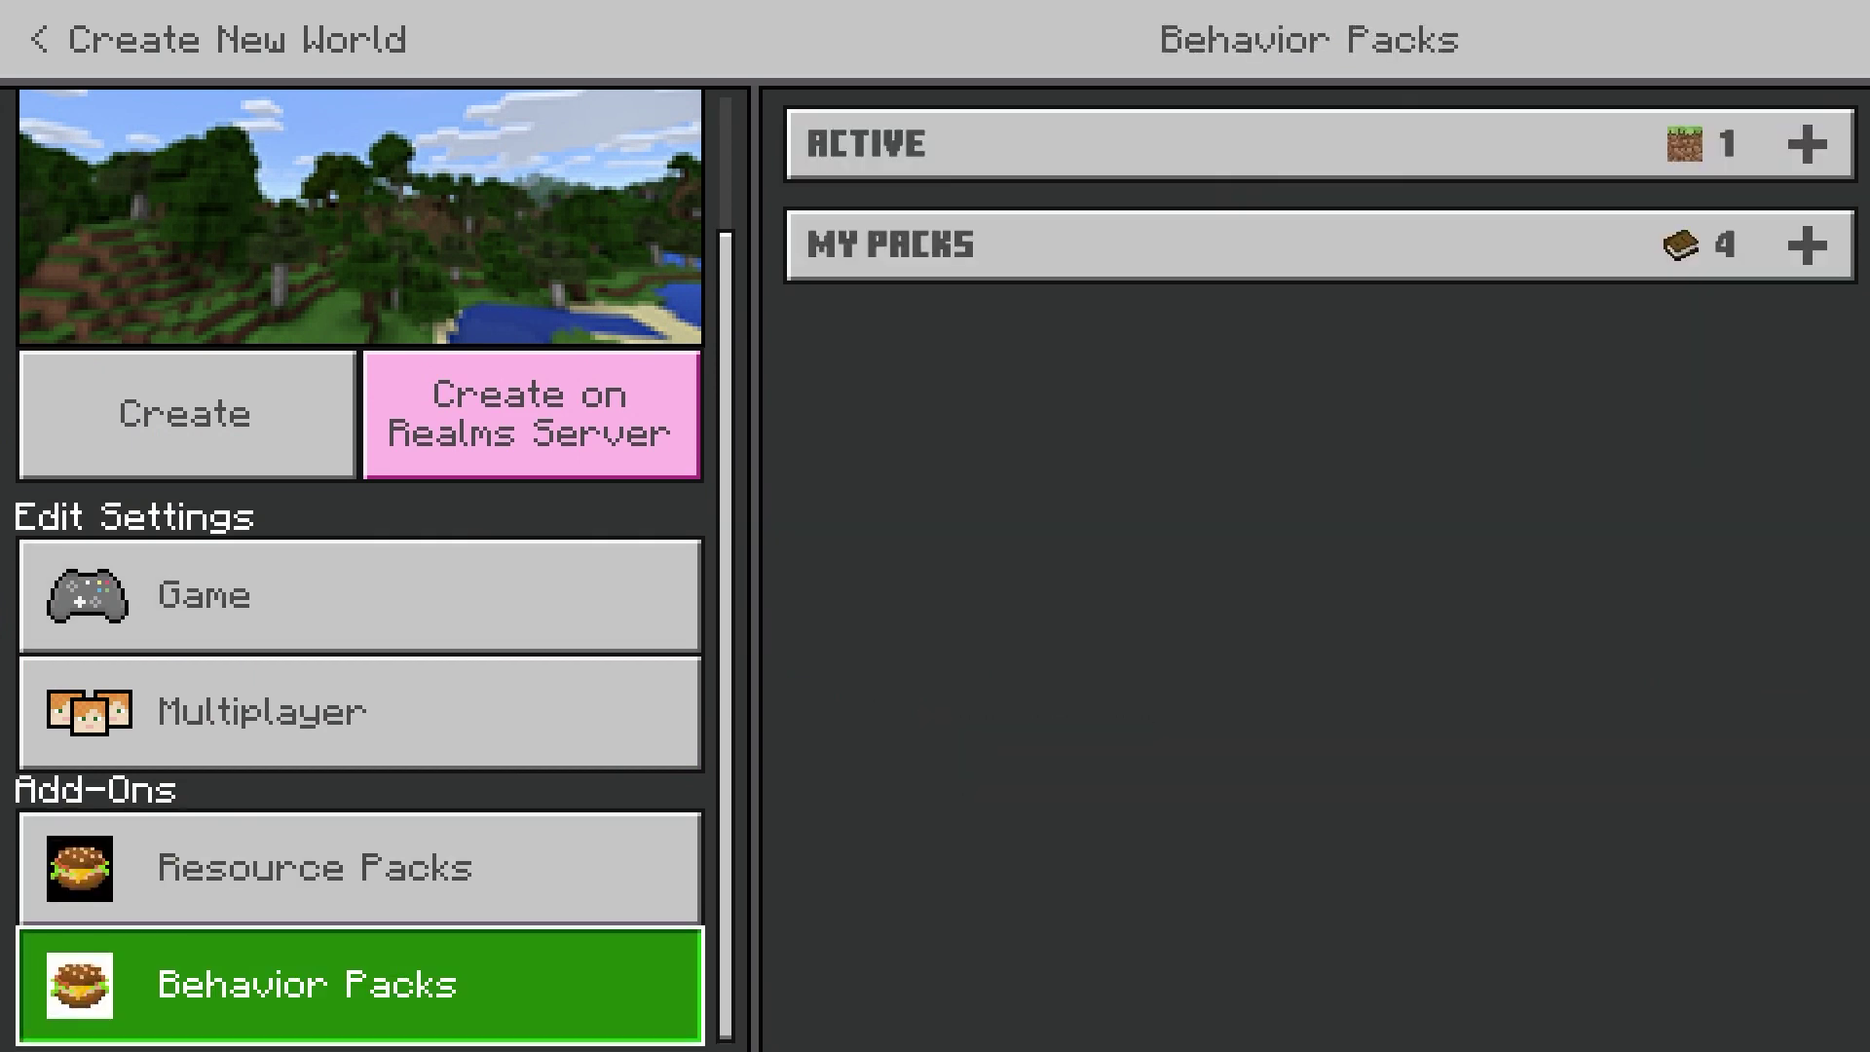
key("Right")
key("Down")
key("Return")
key("Down")
key("Return")
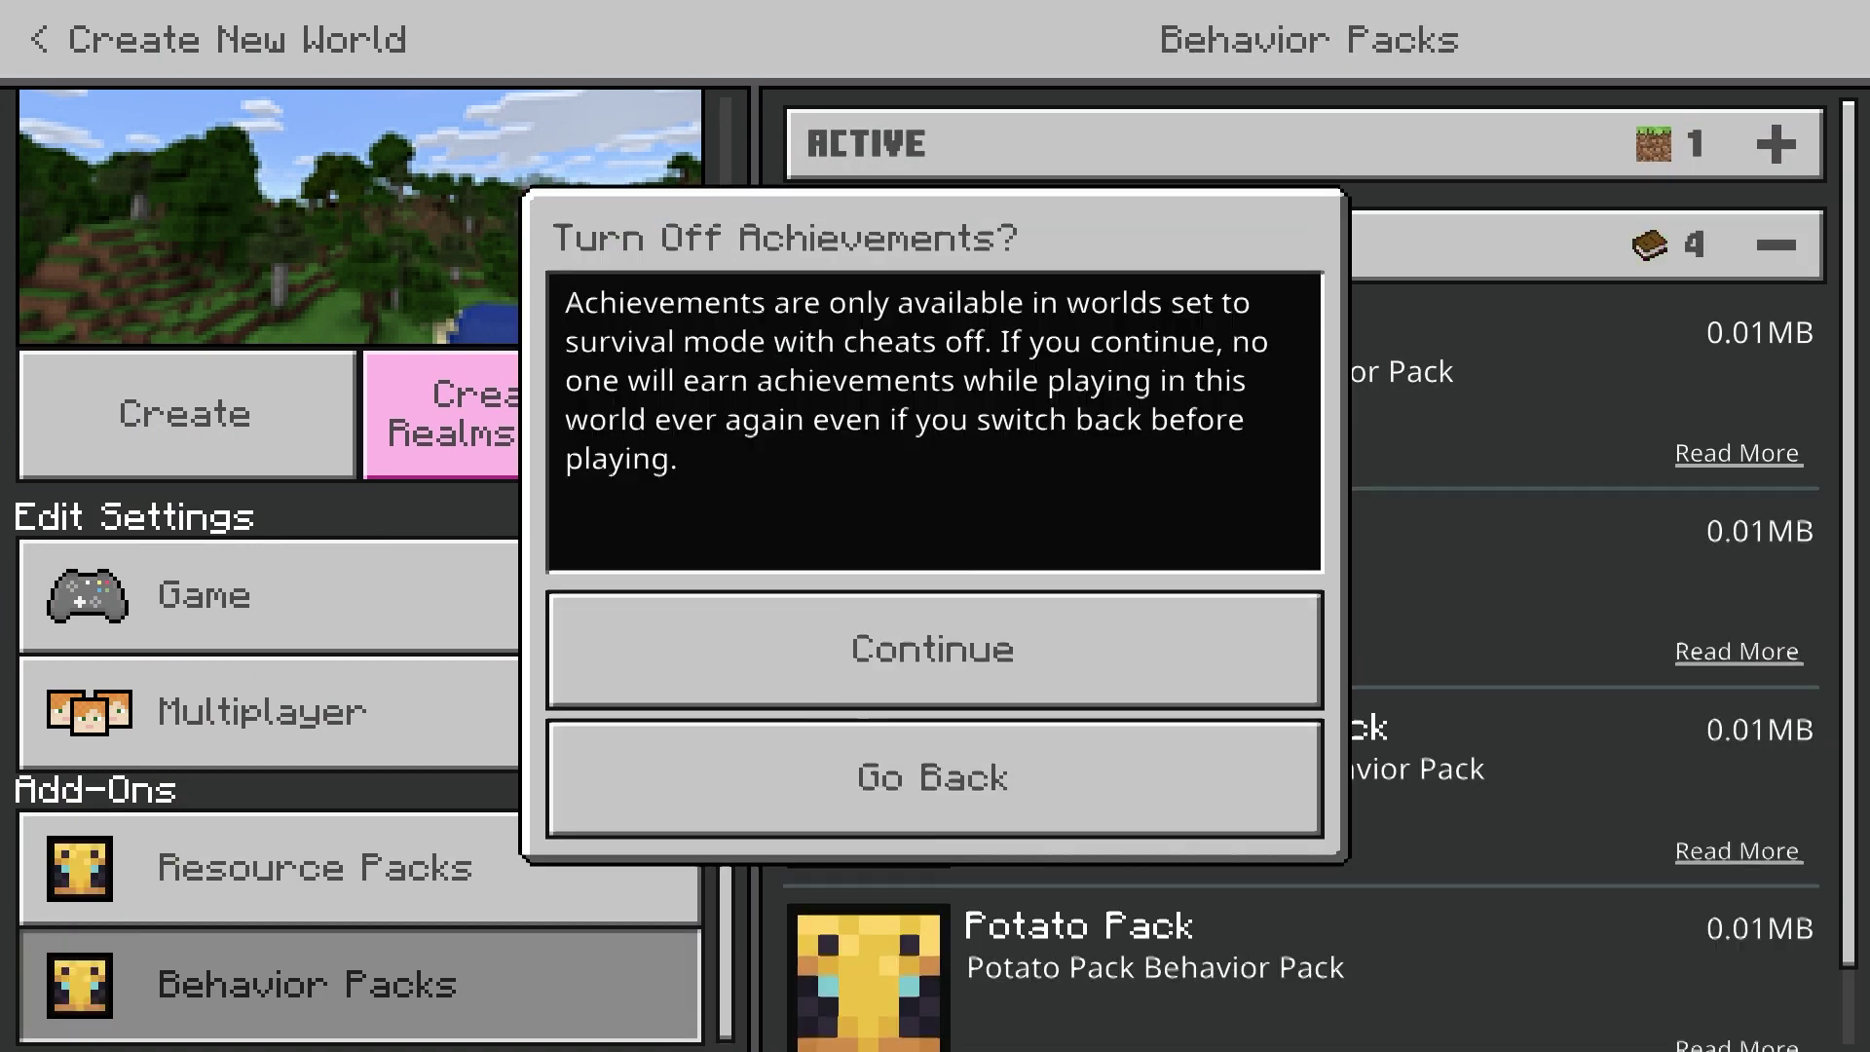
key("Down")
key("Return")
Step: Create the new local world with its configured add-ons
key("Left")
key("Up")
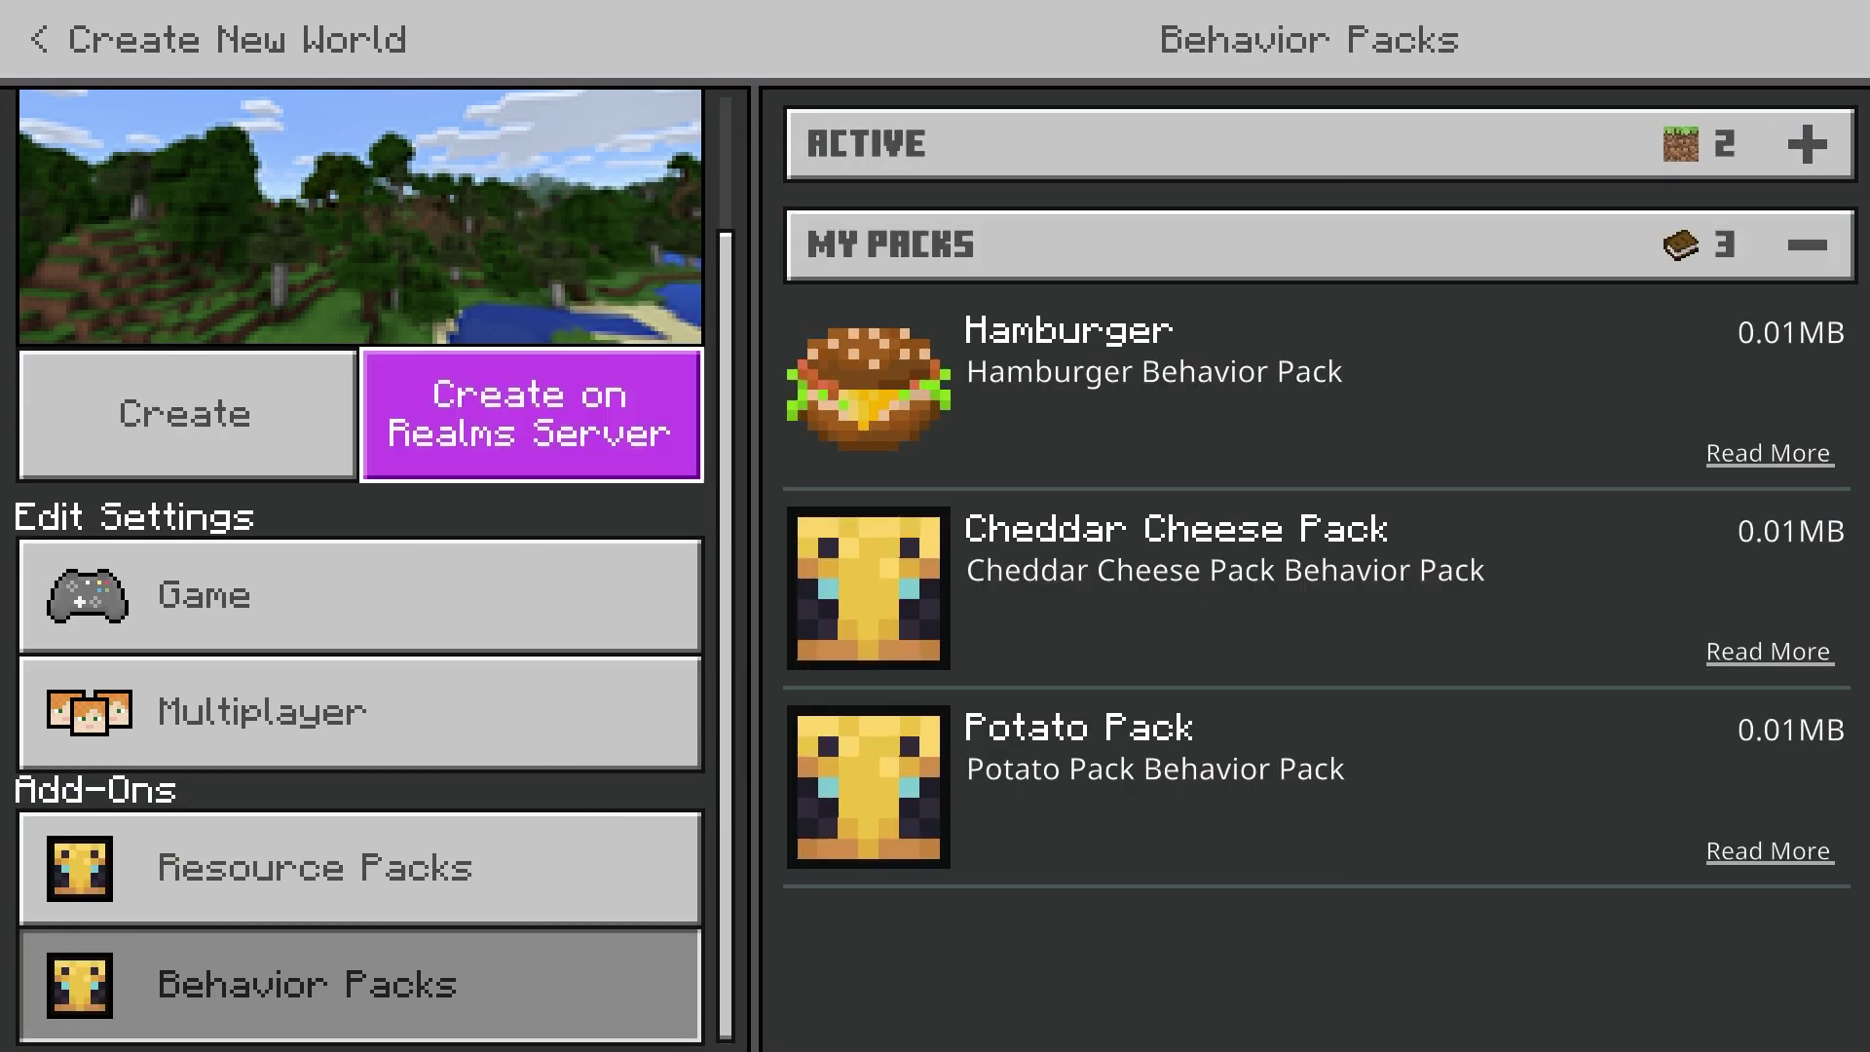
key("Left")
key("Return")
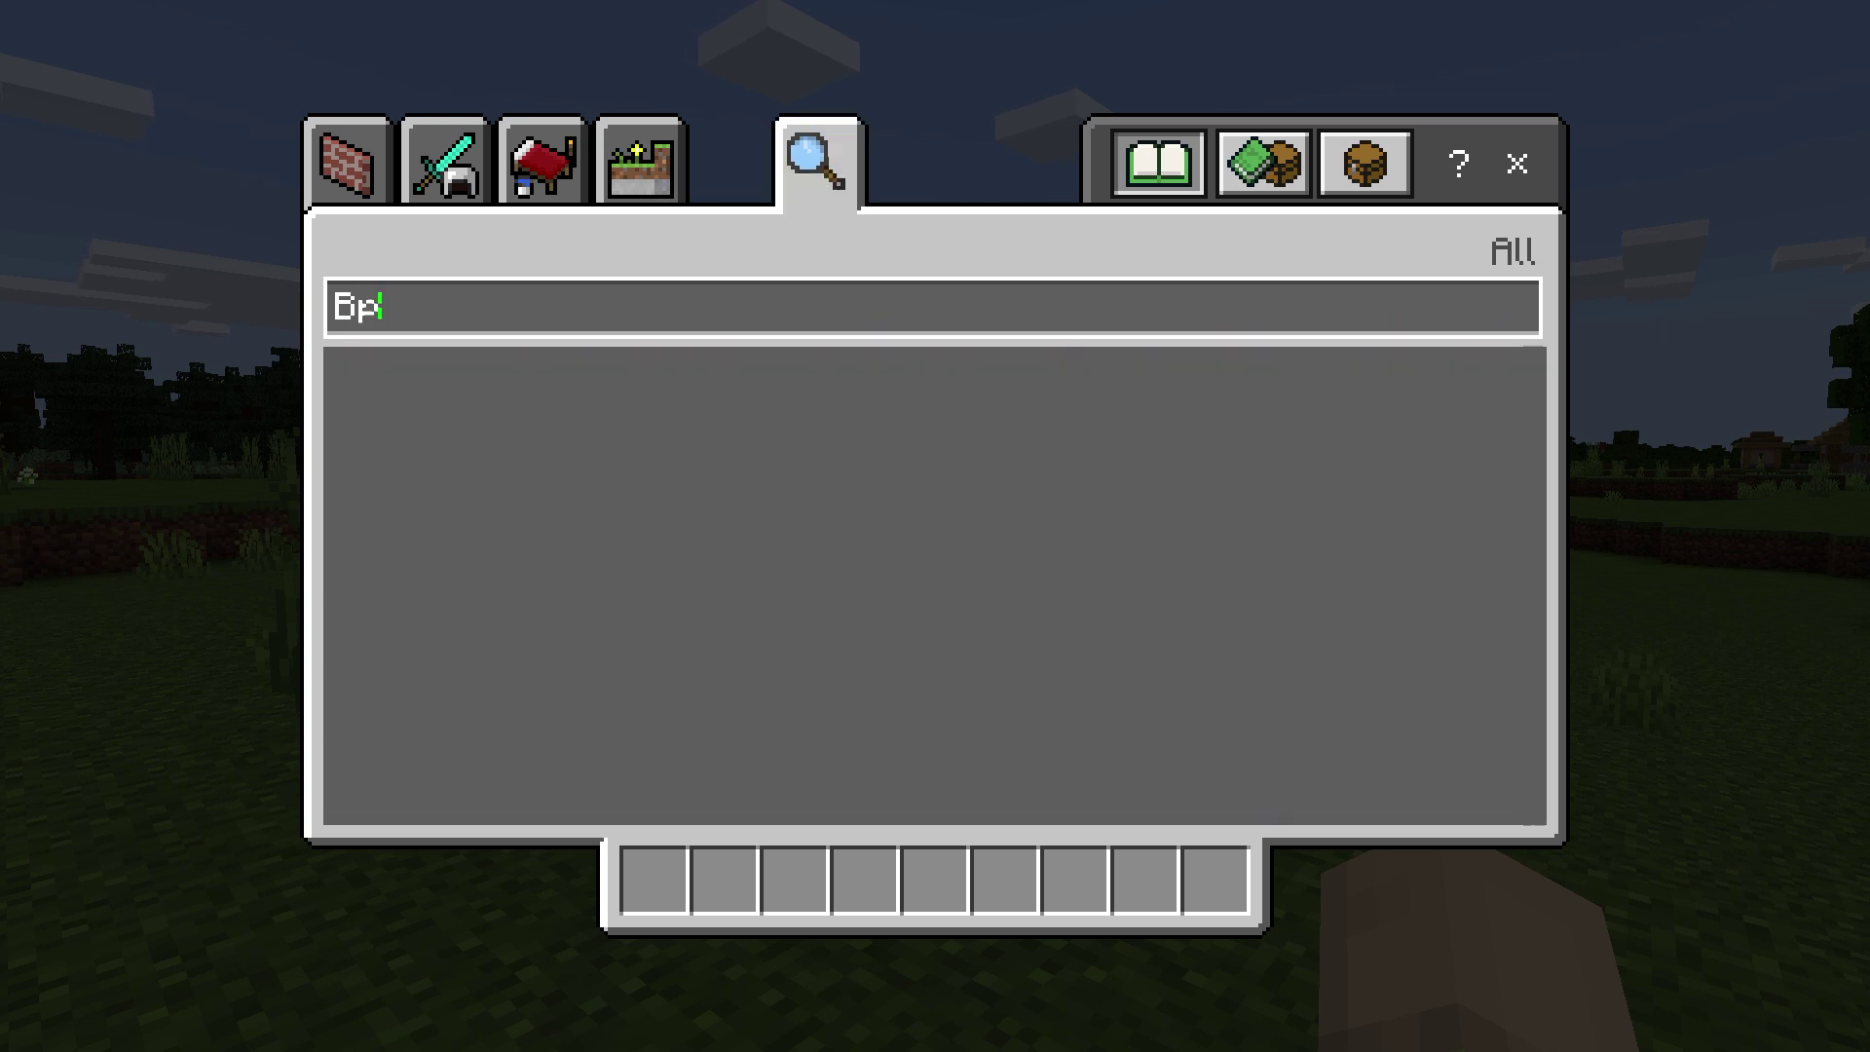
Step: Search the inventory for Bom and place the Spawn Bombie egg in the first hotbar slot
left_click(373, 385)
left_click(653, 879)
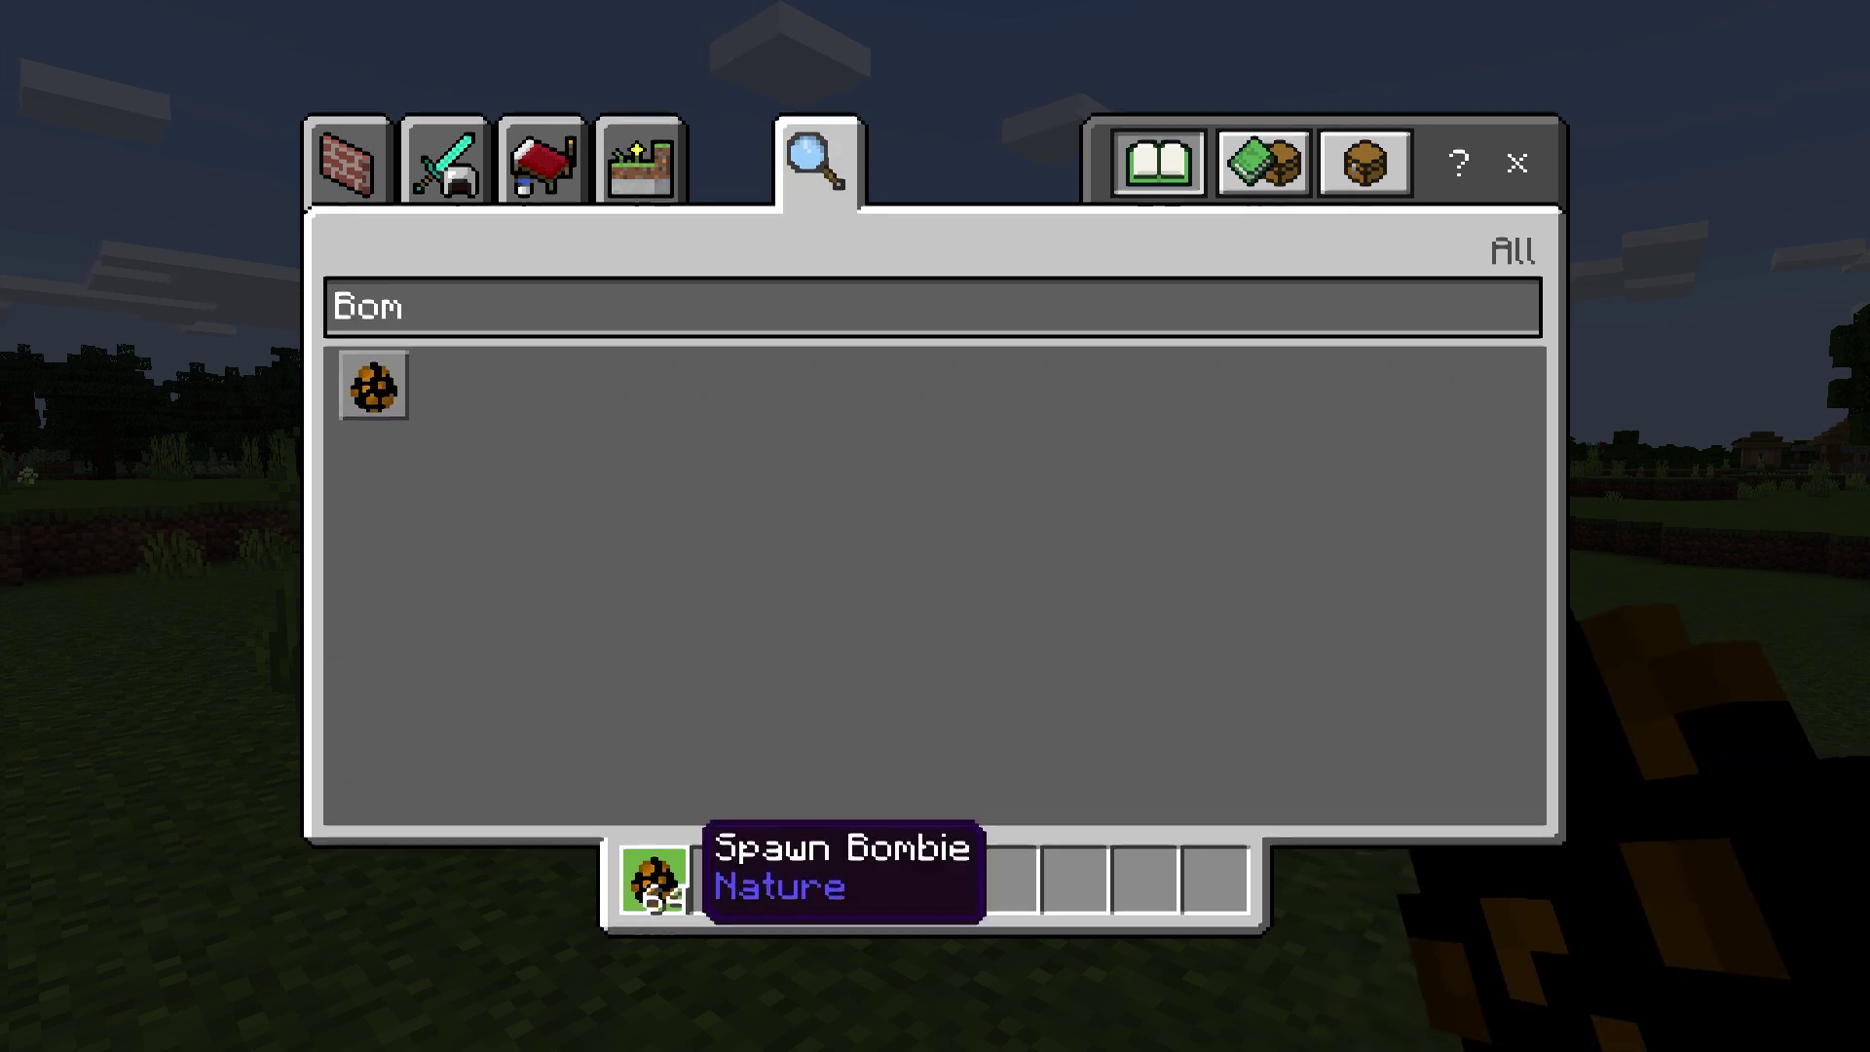
key("Escape")
Step: Spawn several bombies on the grass with the spawn egg to test the custom entity
right_click(933, 524)
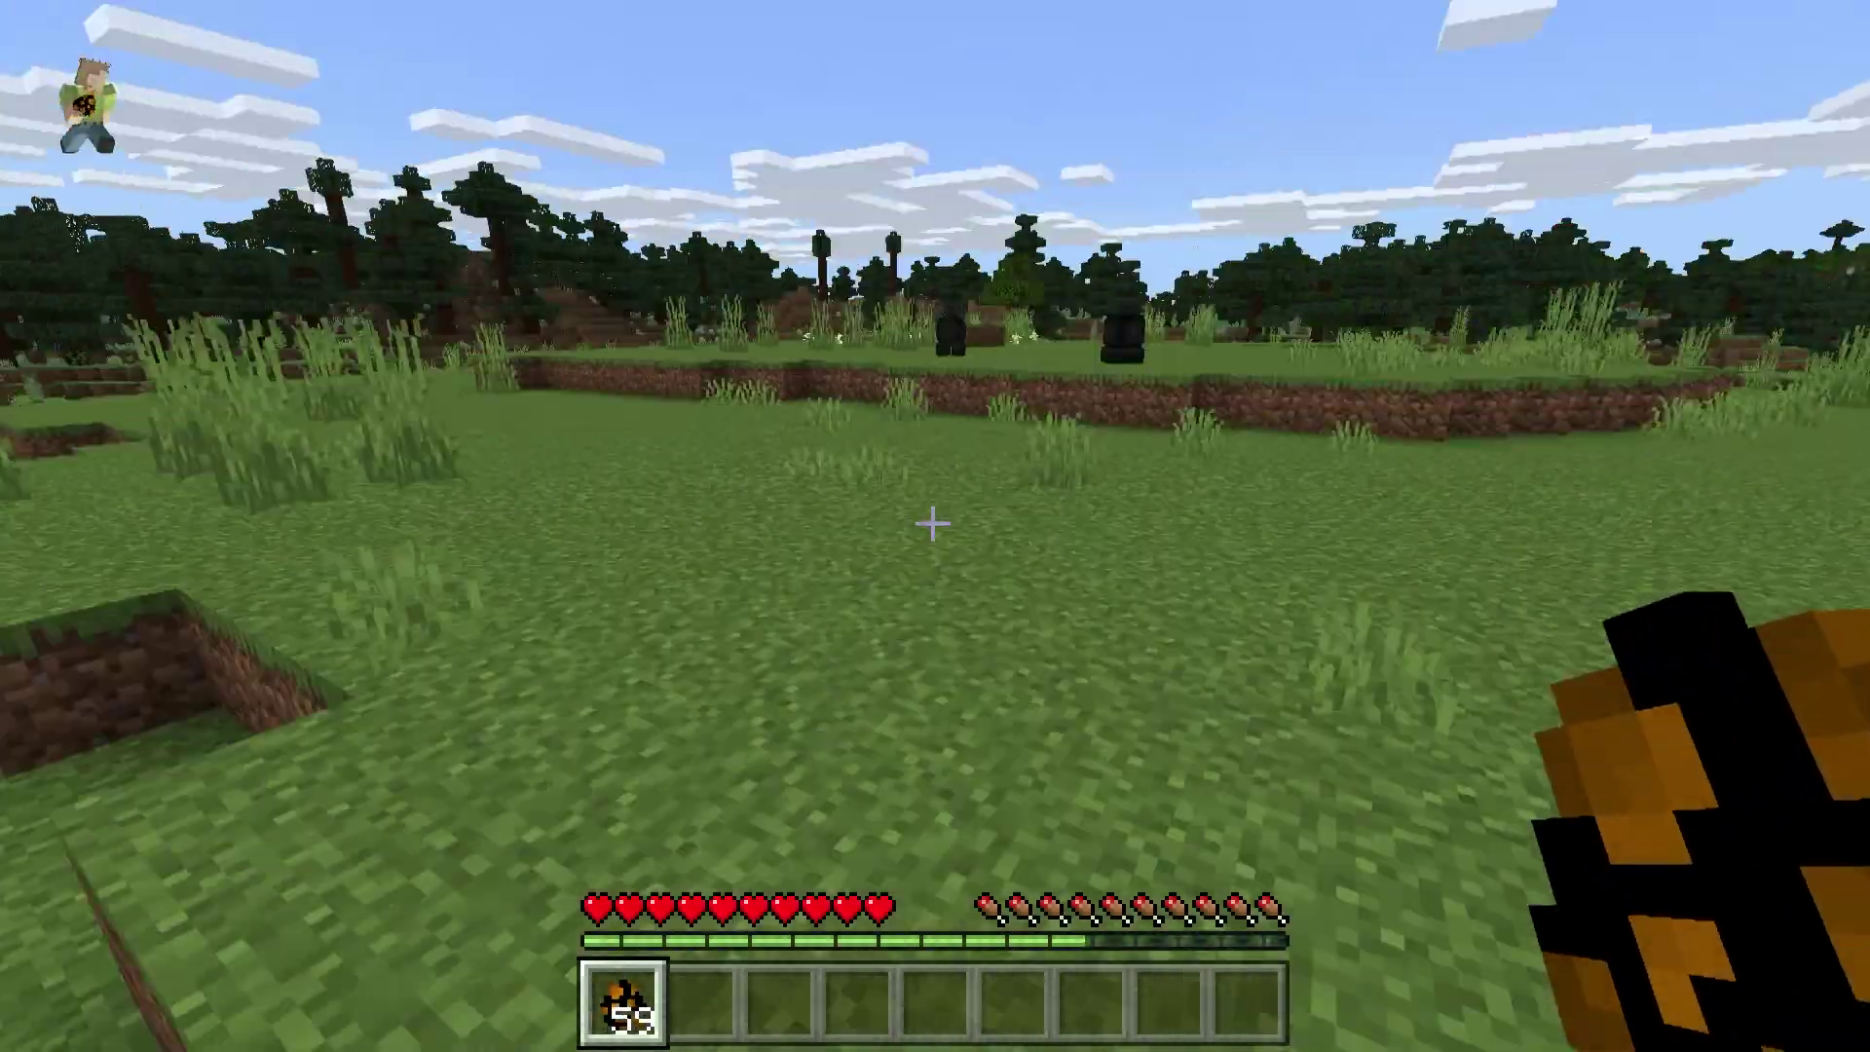
right_click(933, 524)
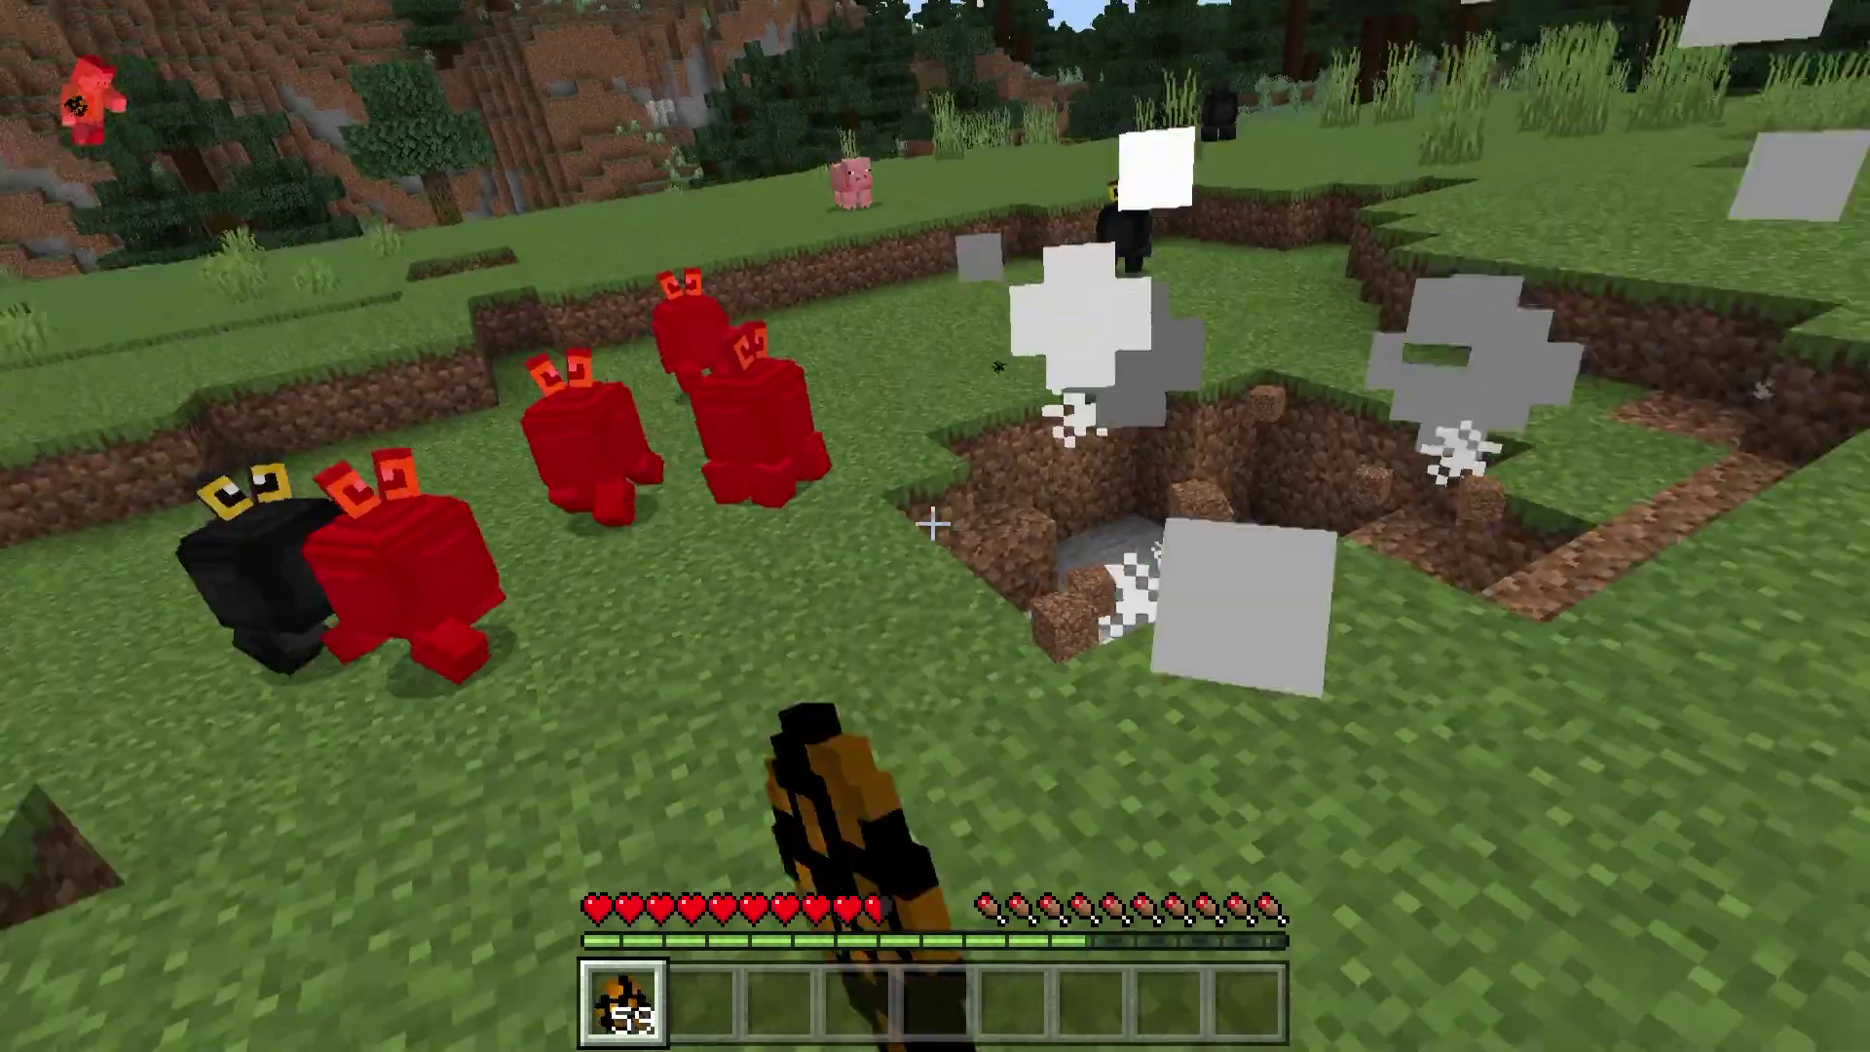
right_click(933, 523)
right_click(933, 523)
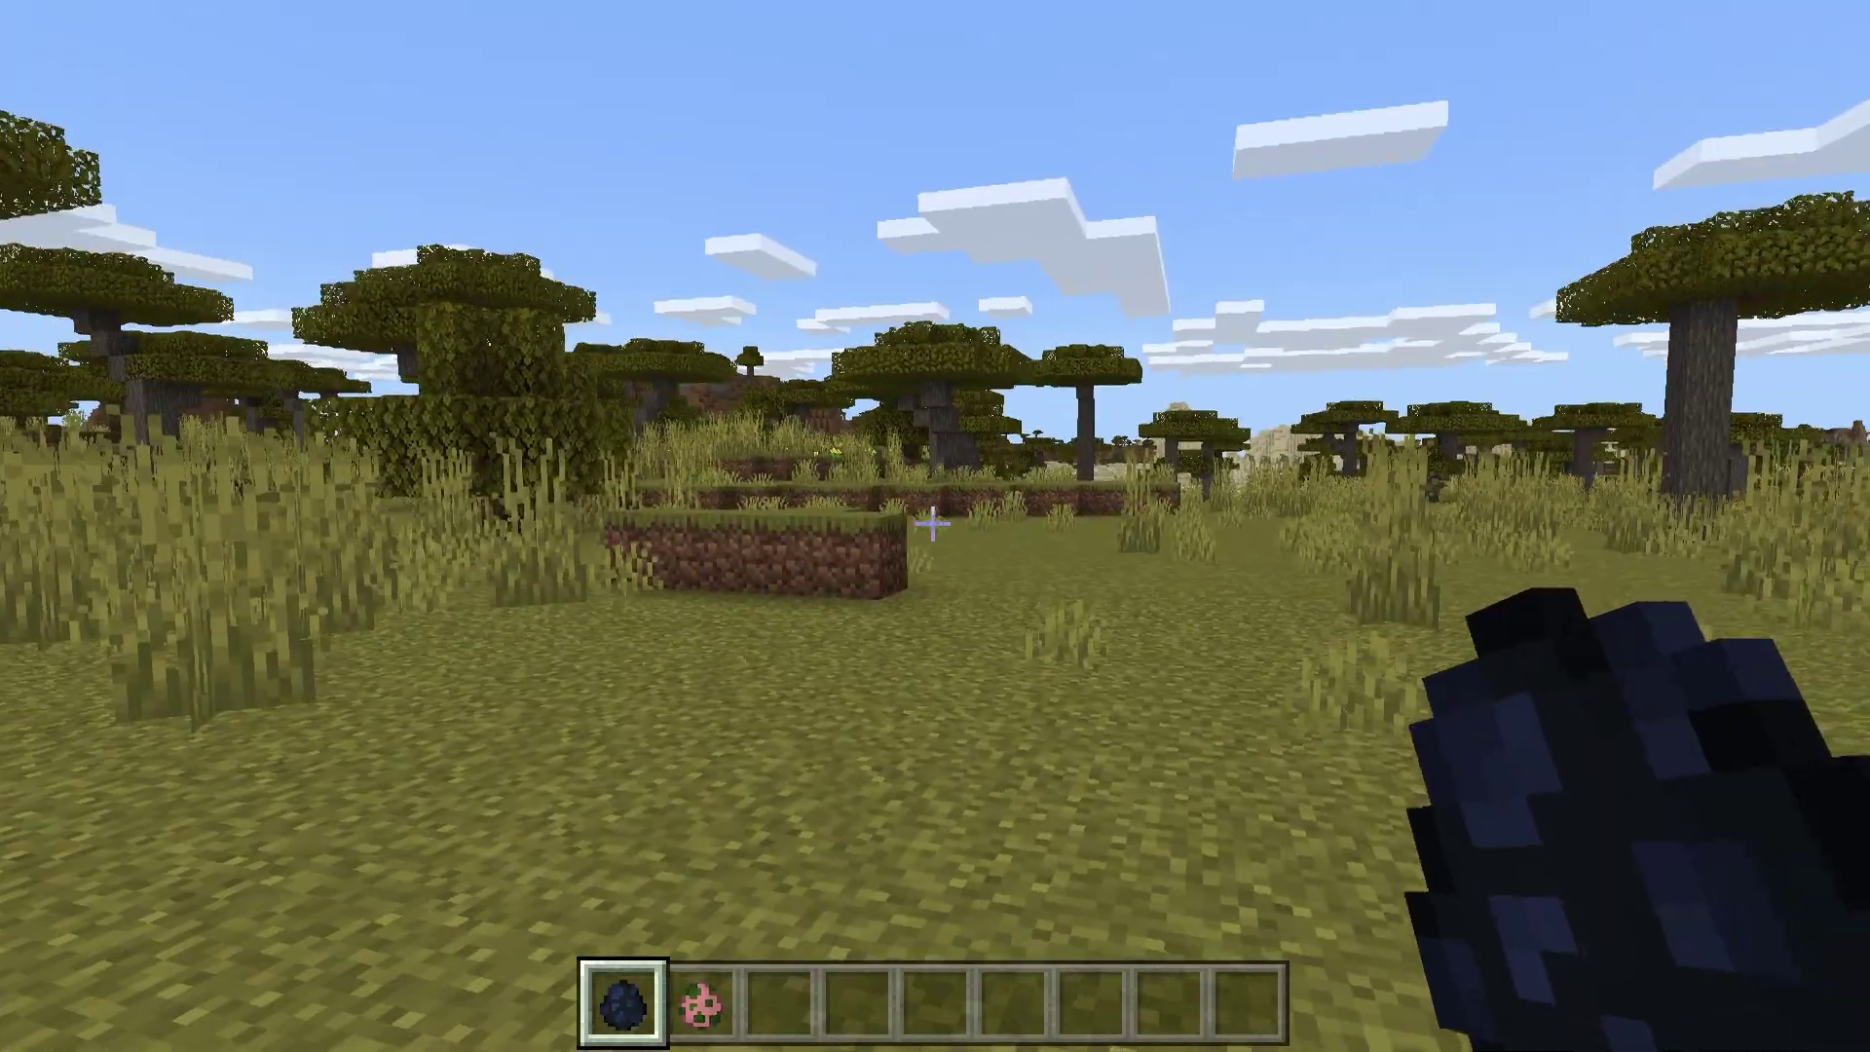
Step: Switch to the empty third hotbar slot
scroll(932, 524, "down", 2)
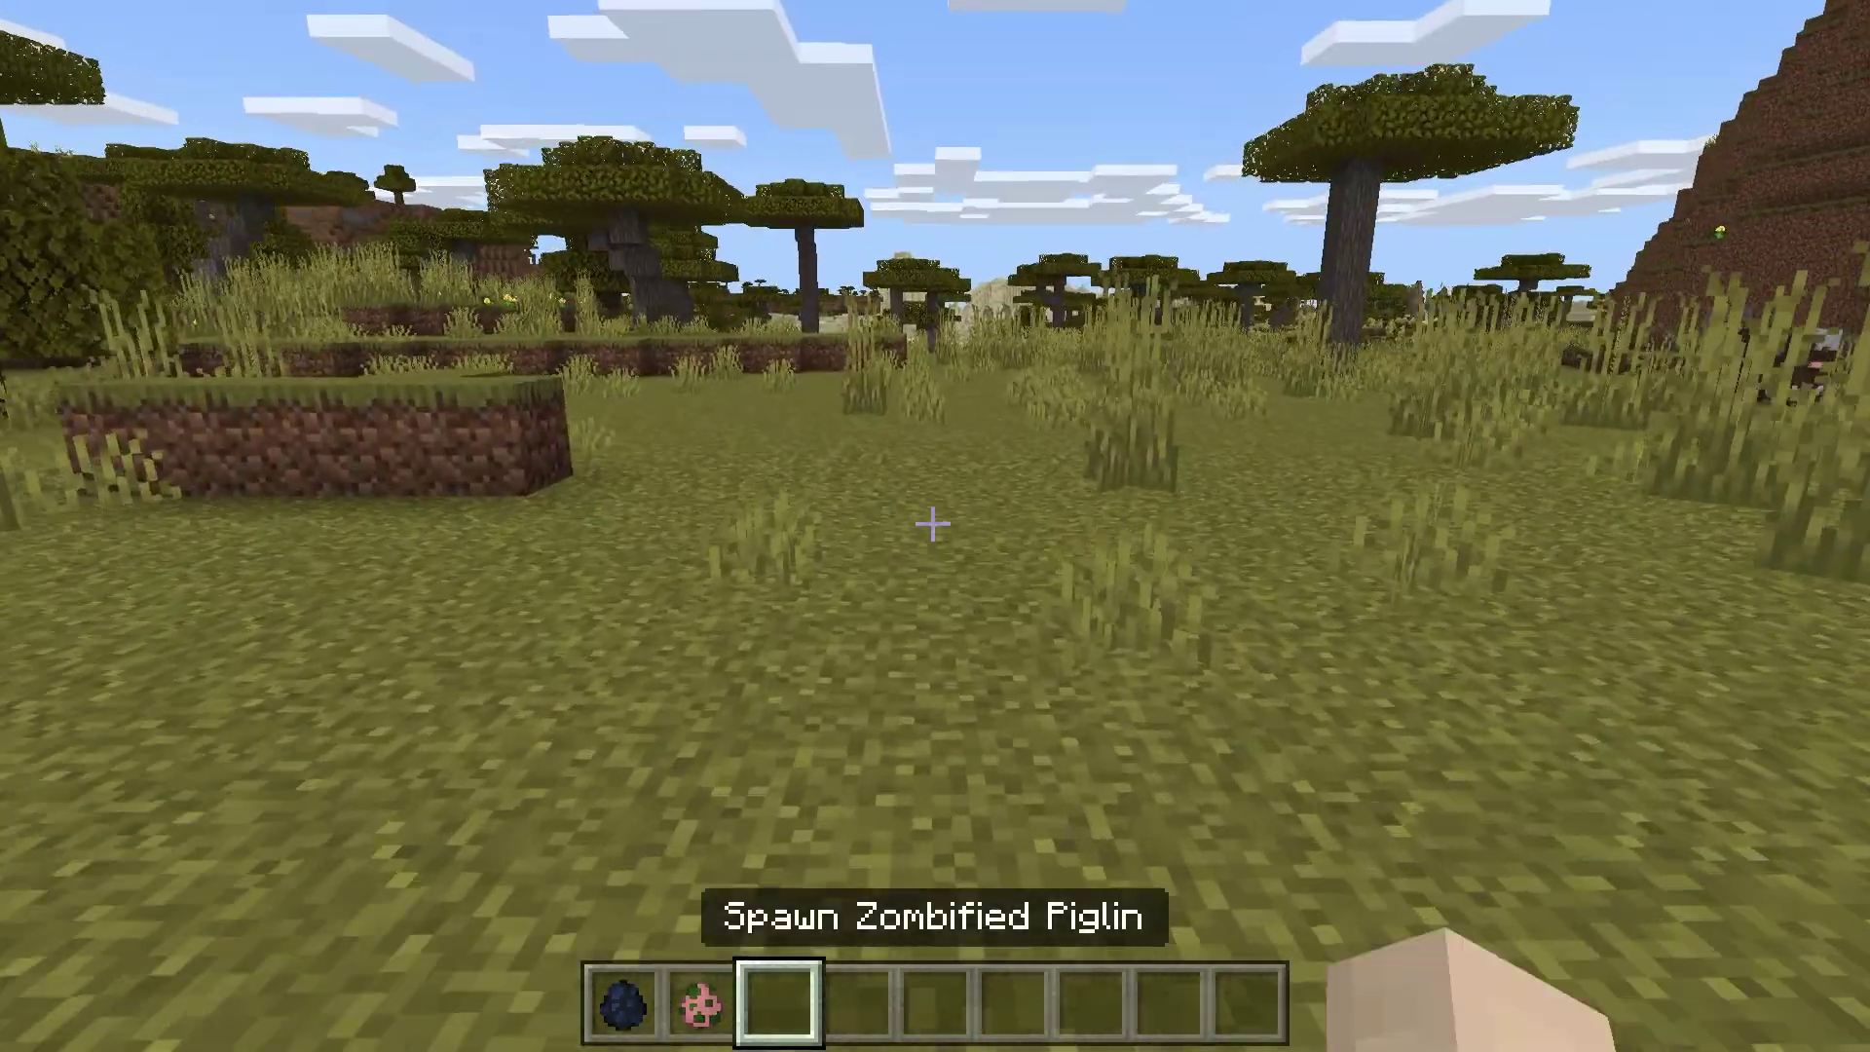